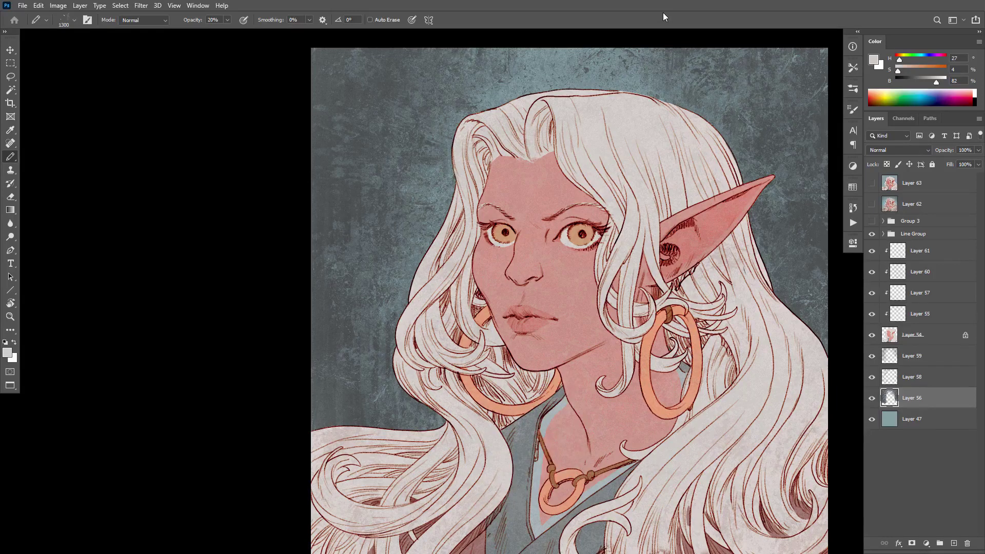
- Create a new empty layer directly above the Line Group
left_click(907, 331)
left_click(904, 253)
left_click(872, 251)
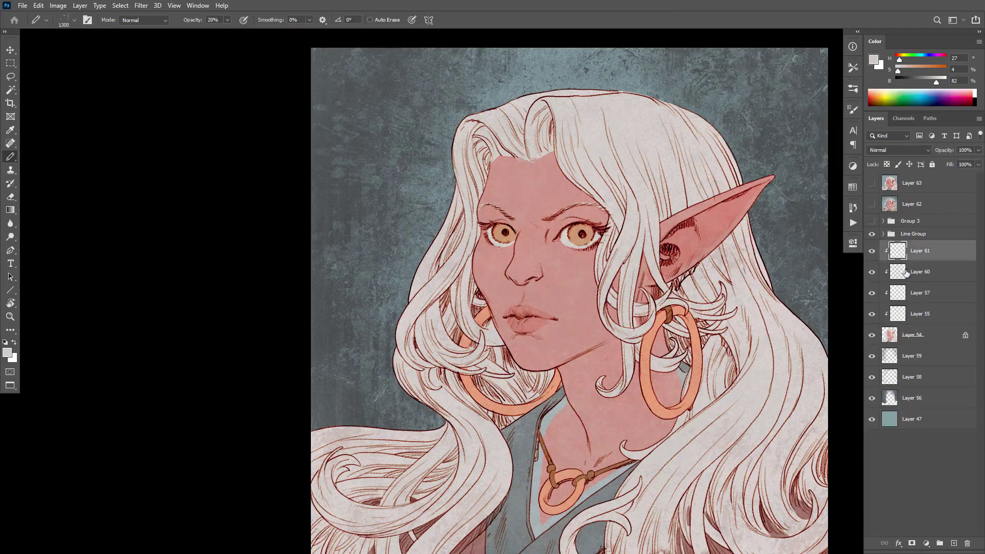
left_click(911, 235)
key("ctrl+shift+alt+n")
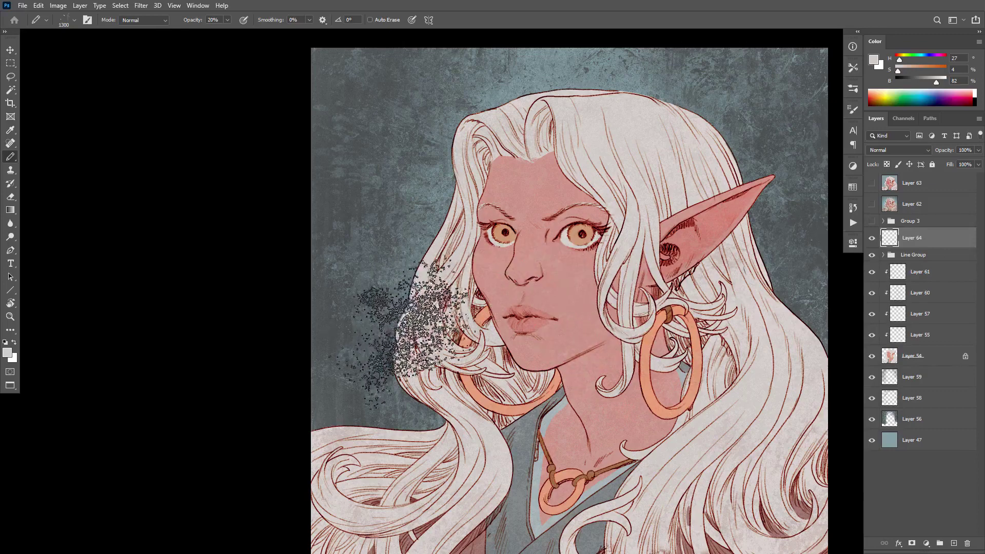
left_click_drag(653, 344, 565, 324)
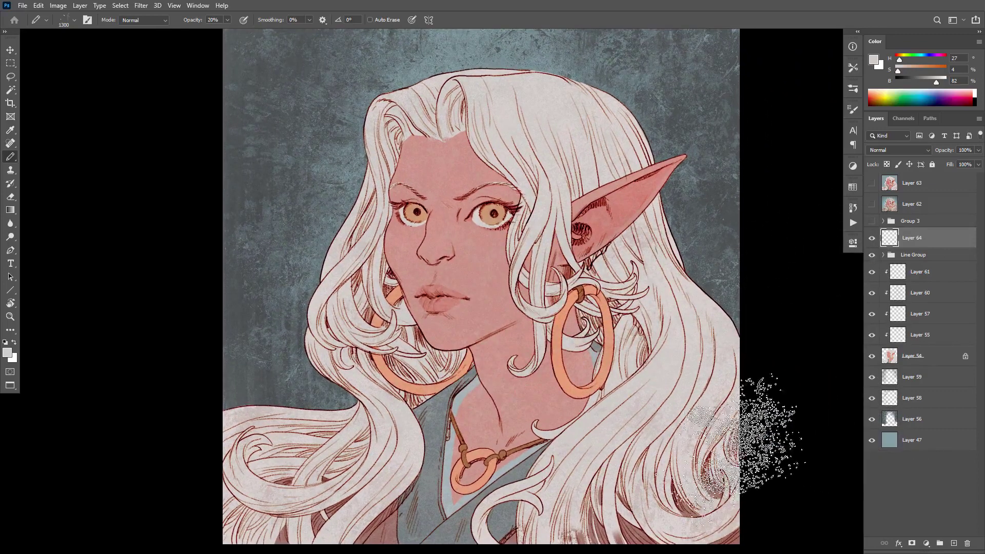
- Group Layers 56, 58 and 59 above the background colour, and lower the group's opacity slightly to soften the backdrop texture
left_click(917, 383)
left_click(915, 418, "shift")
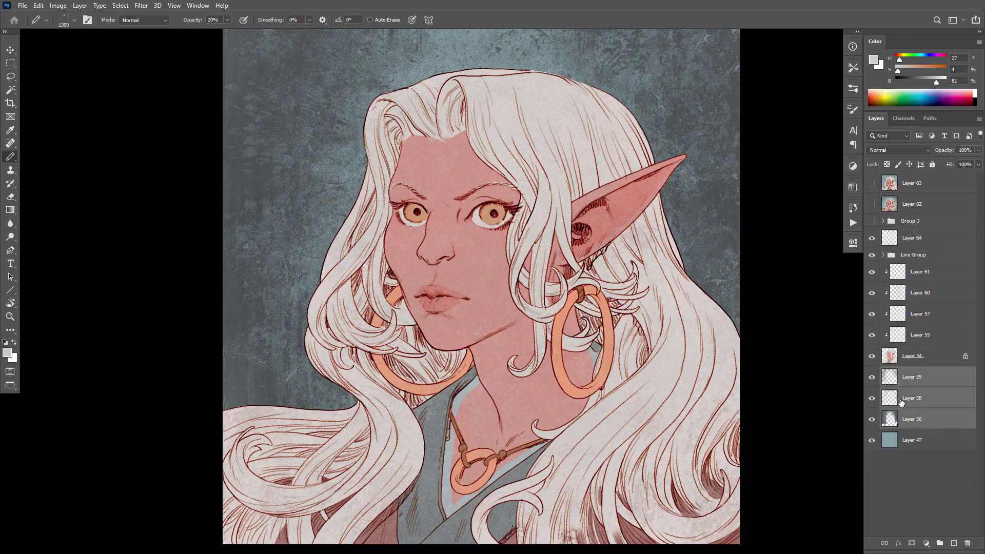
key("ctrl+g")
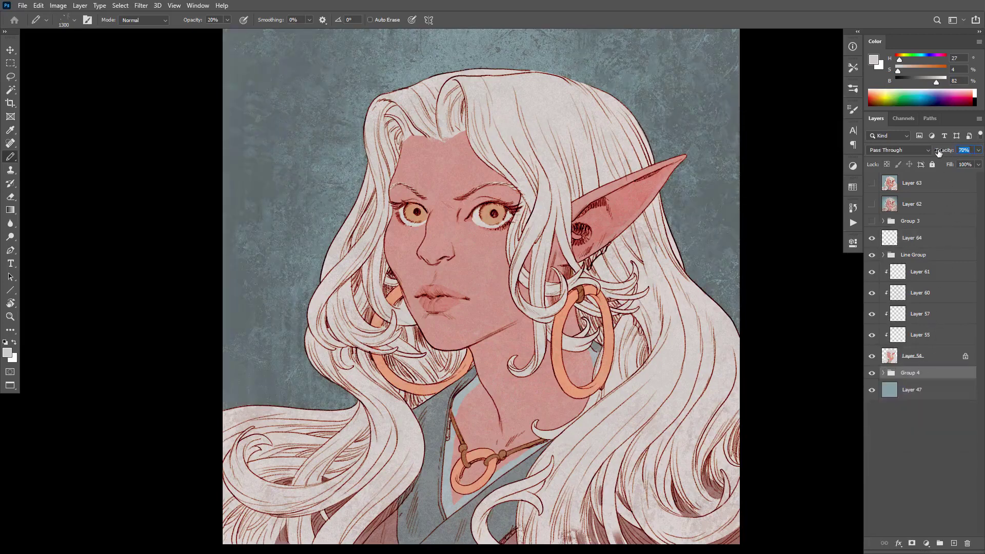
left_click_drag(938, 153, 941, 154)
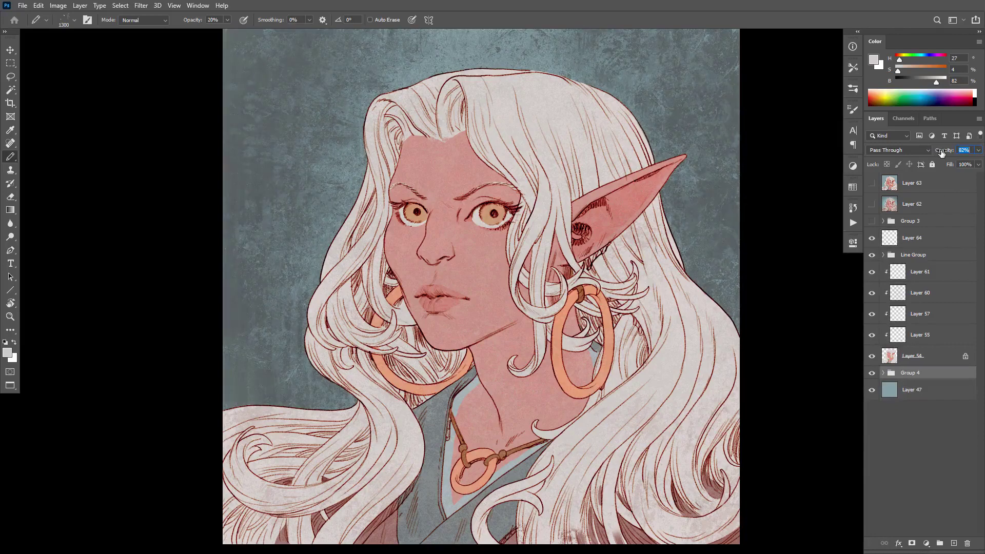
scroll(649, 382, "down", 3)
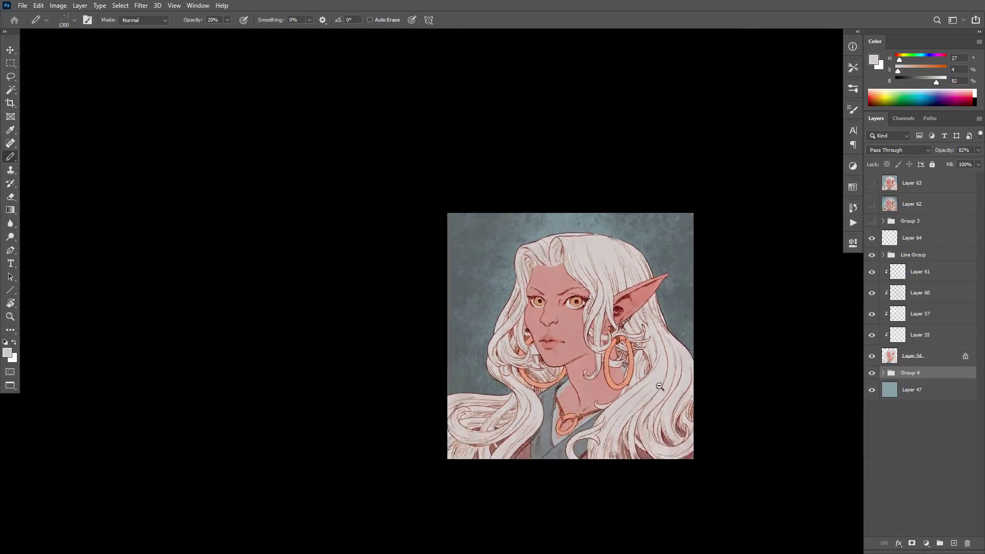
scroll(641, 373, "up", 3)
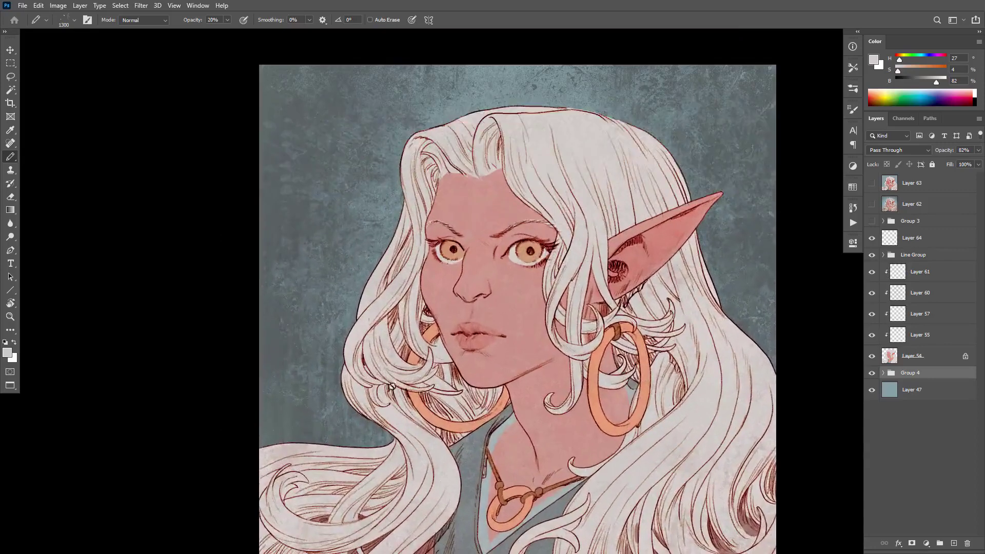
left_click_drag(943, 154, 940, 154)
- Add speckled texture to Layer 64 with the 1300 px Pencil, using grey-blue tones sampled from the background and 10% opacity
left_click(890, 241)
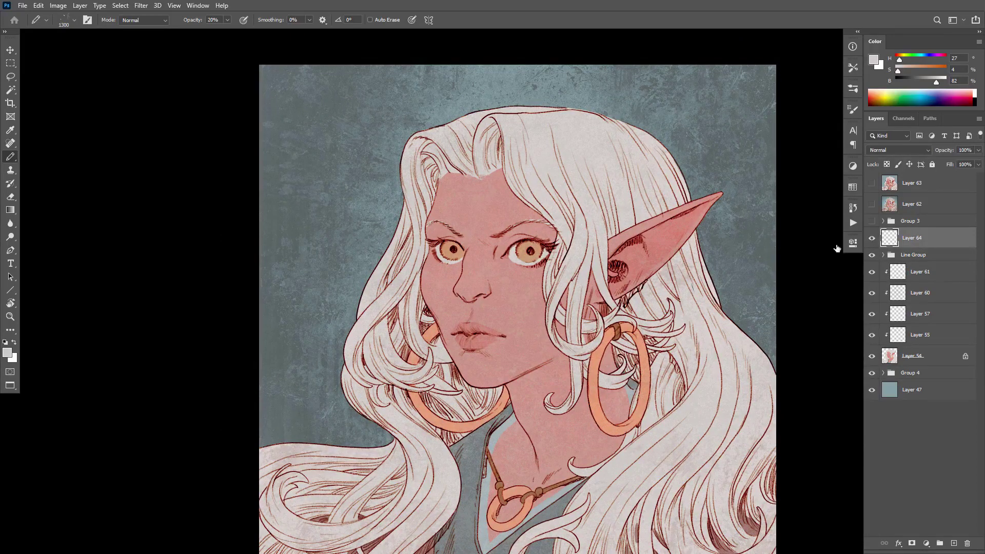
left_click_drag(654, 370, 647, 357)
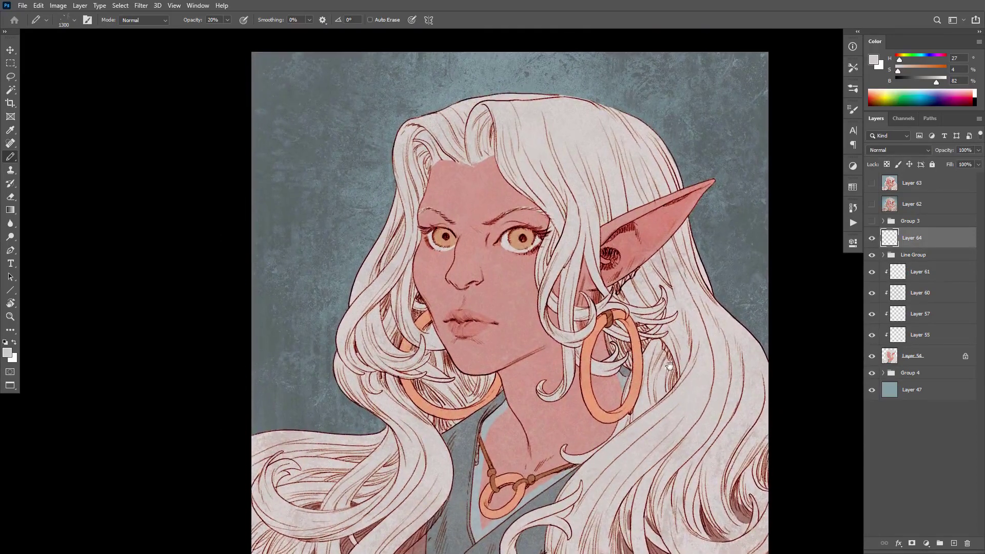
left_click_drag(740, 339, 739, 279)
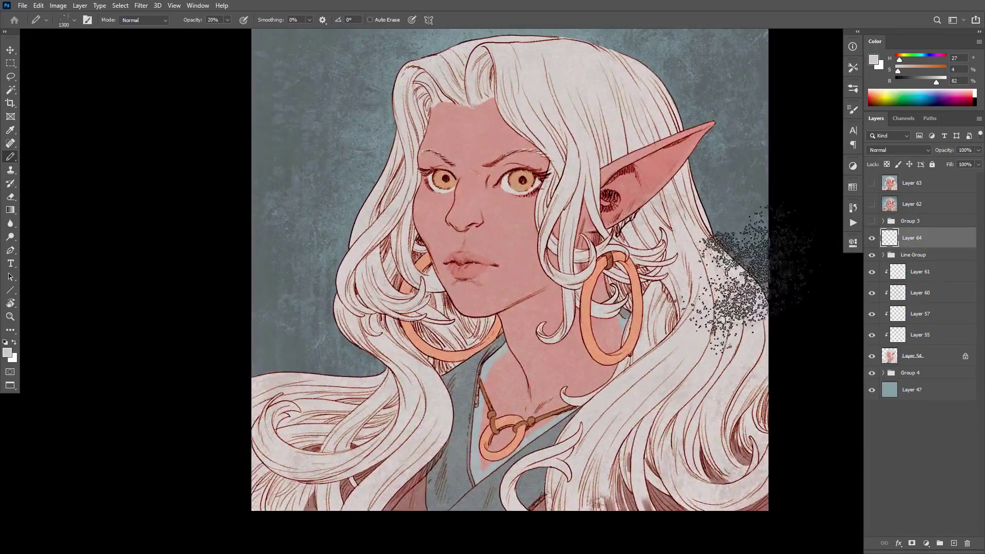
left_click(747, 285, "alt")
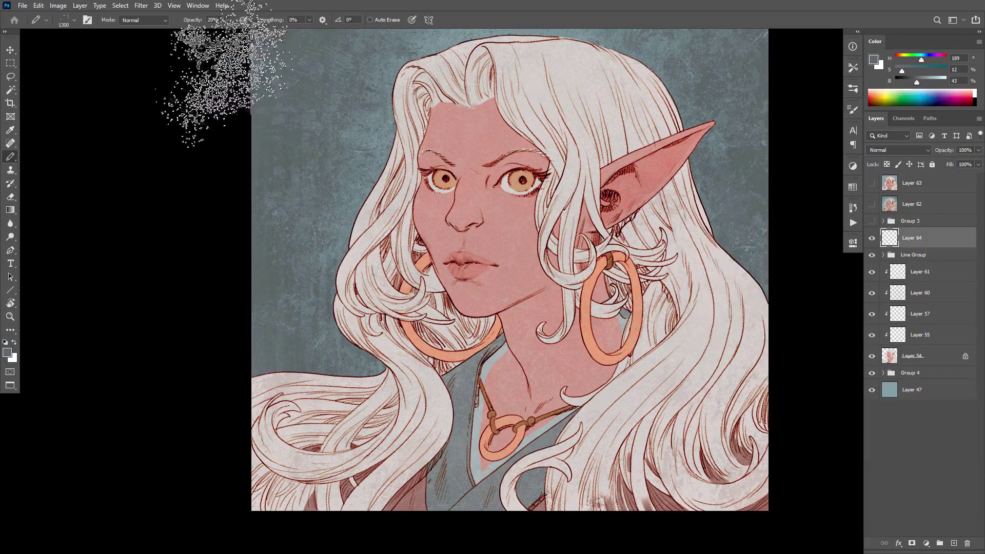
key("1")
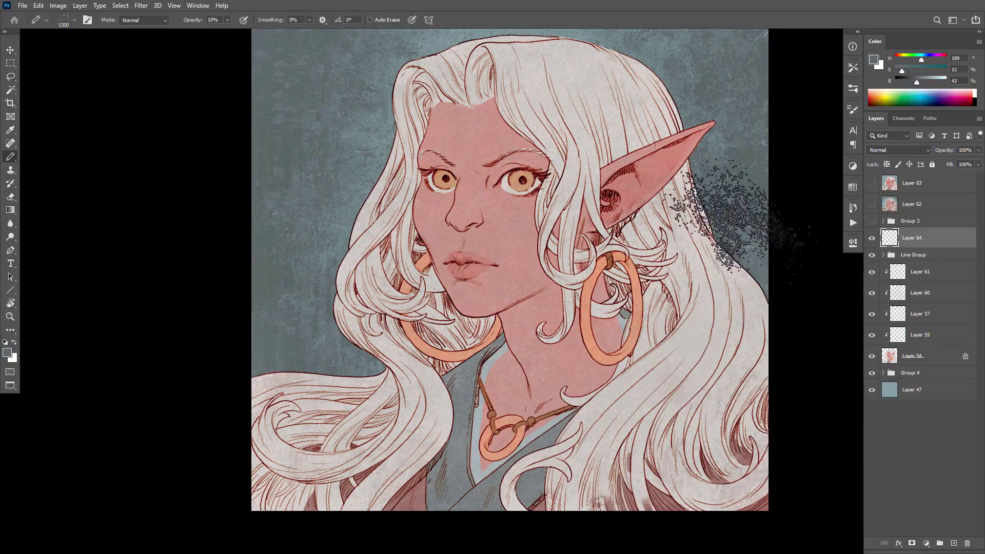
left_click(759, 196, "alt")
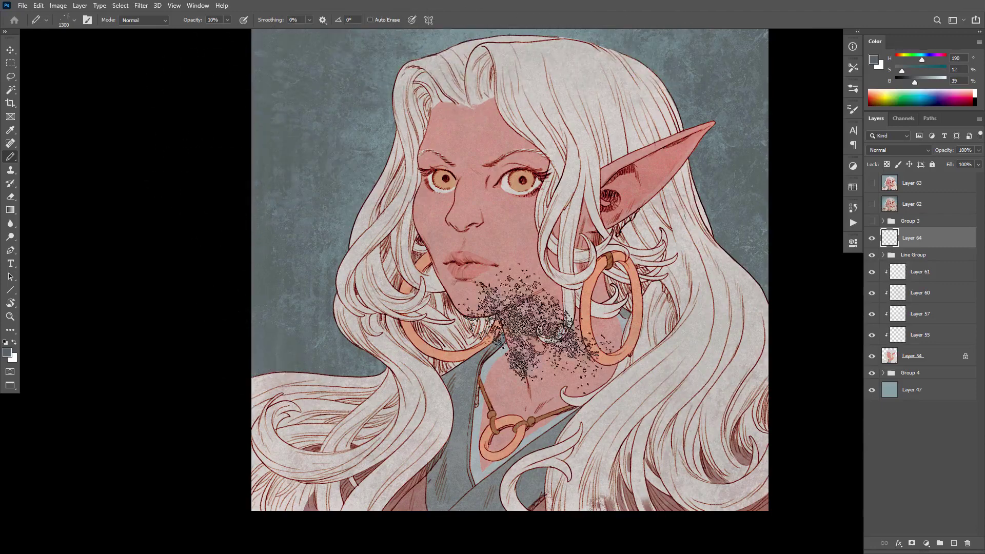
- Add more faint speckle to Layer 64 around the face and hair, using sampled light hair and pink skin colours
left_click(872, 239)
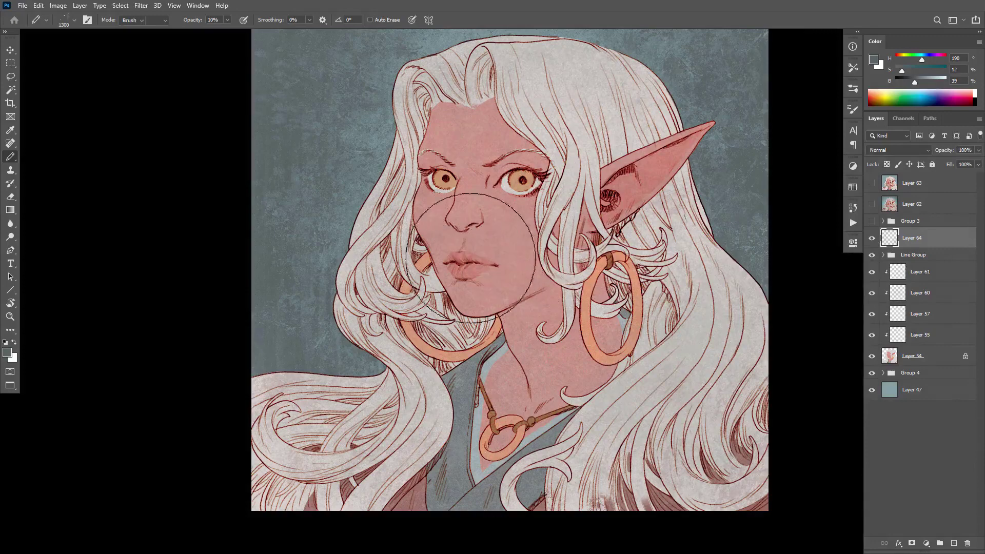
key("b")
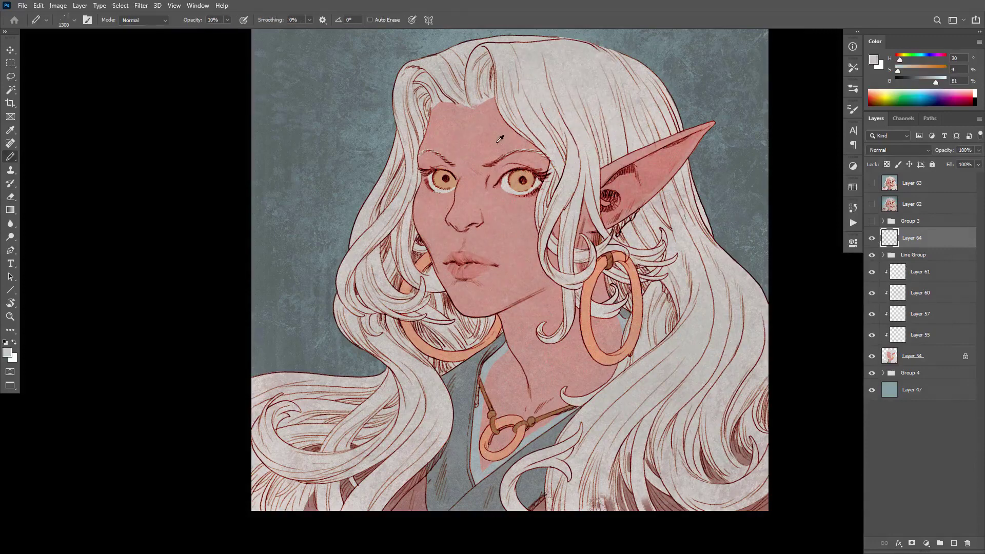
left_click(500, 138, "alt")
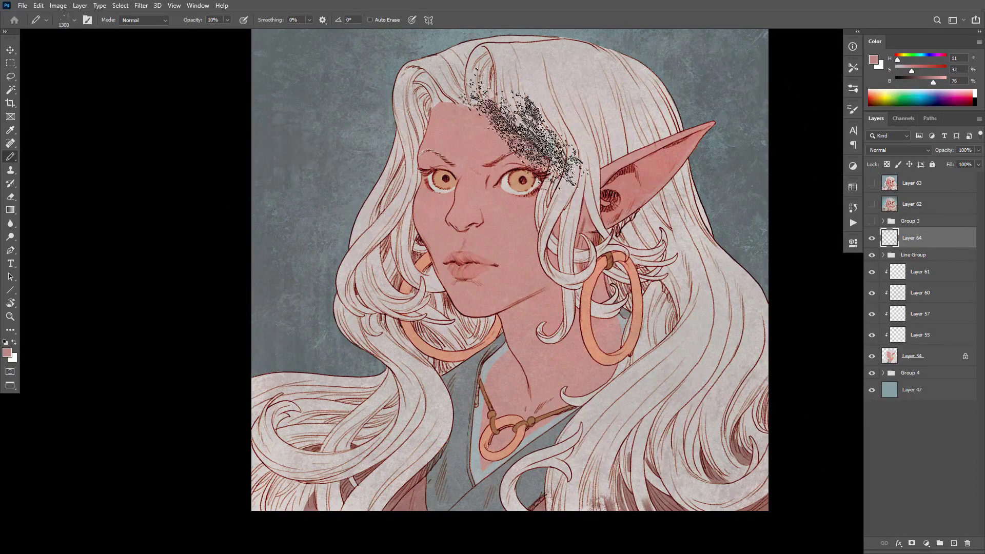
- Compare the artwork with Layer 64 hidden and shown, and examine the speckled texture both close up and from afar
left_click(871, 239)
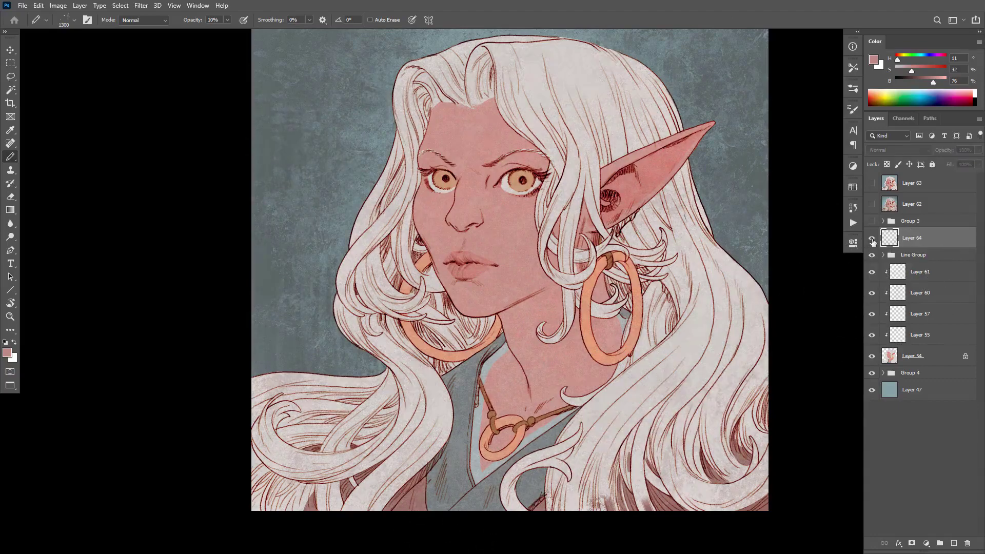
left_click(872, 239)
scroll(598, 324, "down", 5)
scroll(598, 324, "up", 2)
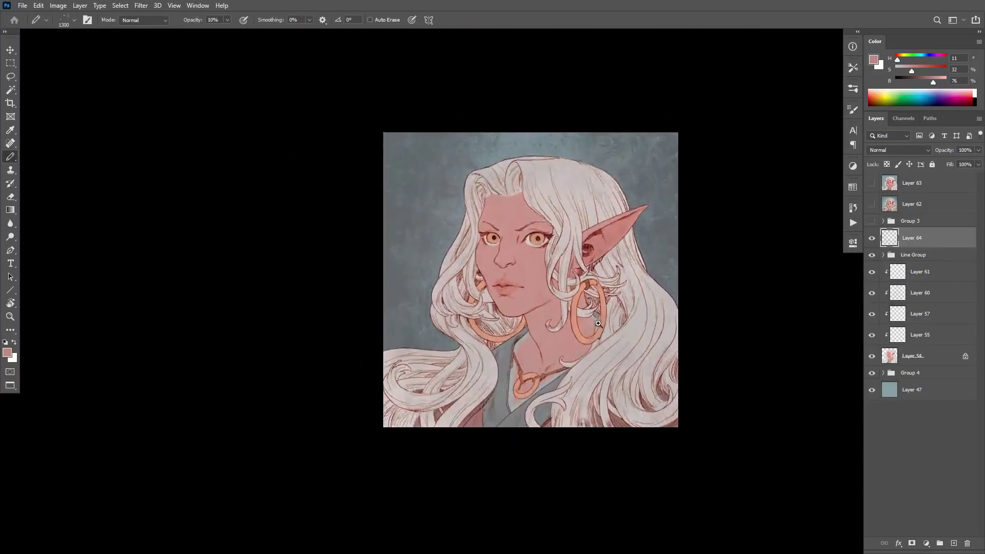
scroll(598, 324, "up", 2)
left_click_drag(598, 323, 657, 352)
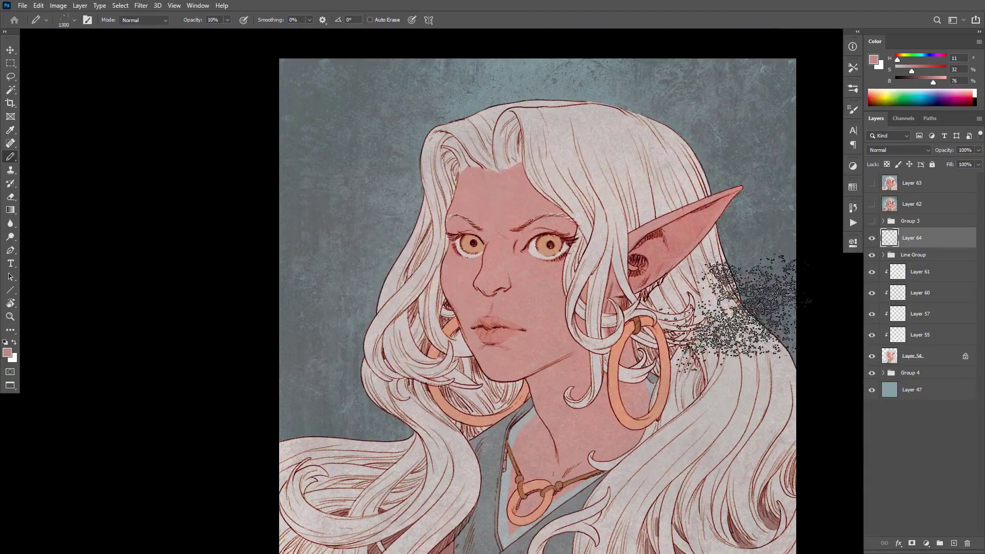
key("e")
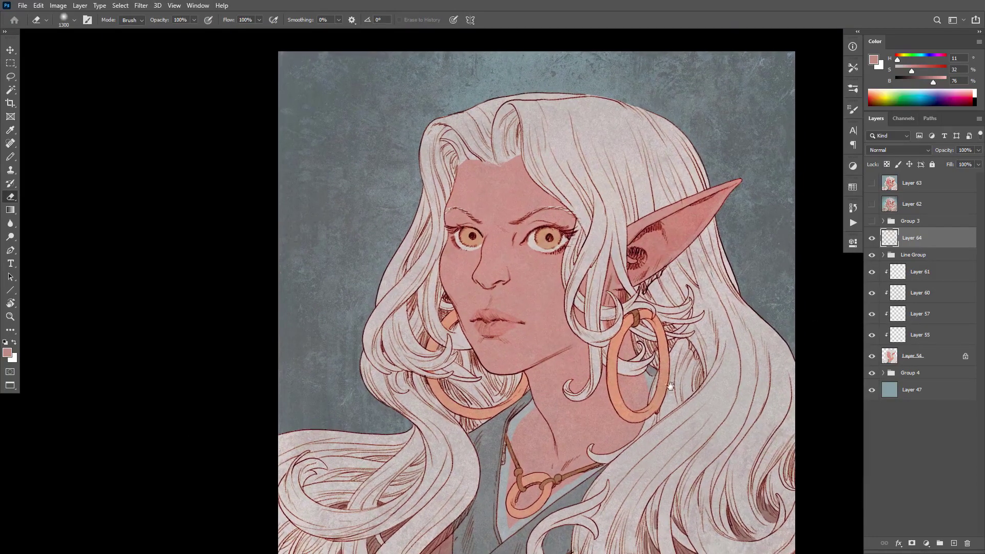
scroll(671, 386, "down", 3)
scroll(693, 392, "up", 3)
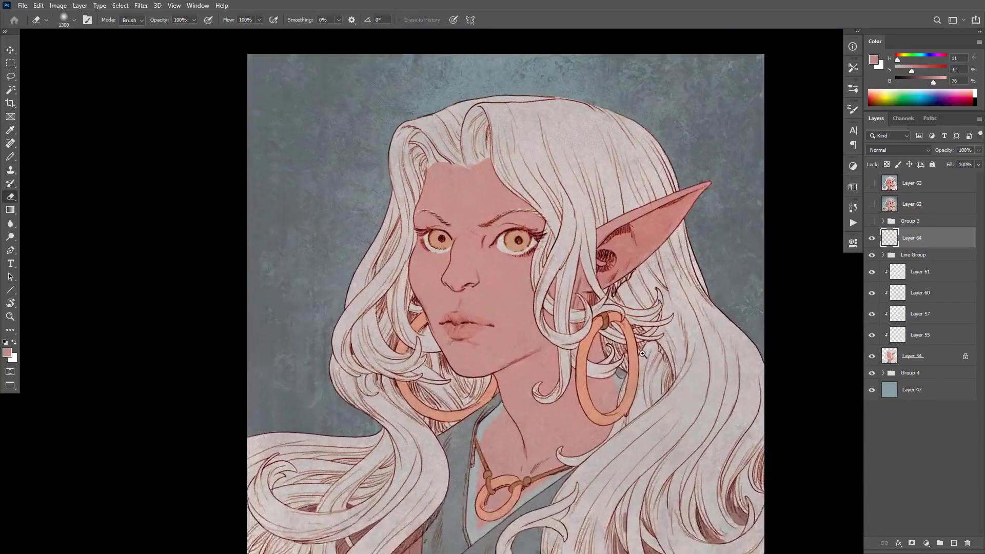
- On a new layer above Layer 64, softly darken the portrait's outer areas in dark grey with a 2500 px soft brush
key("ctrl+shift+alt+n")
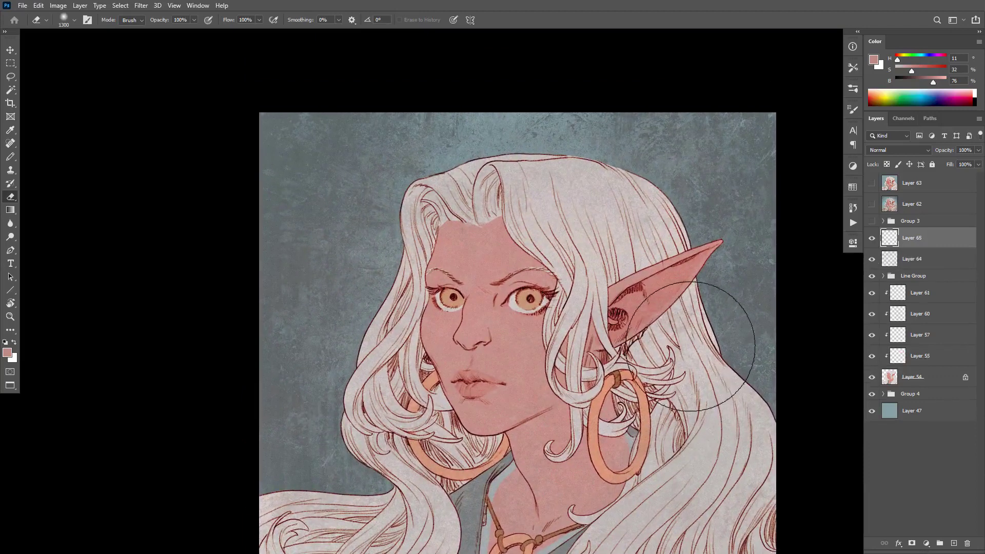
key("b")
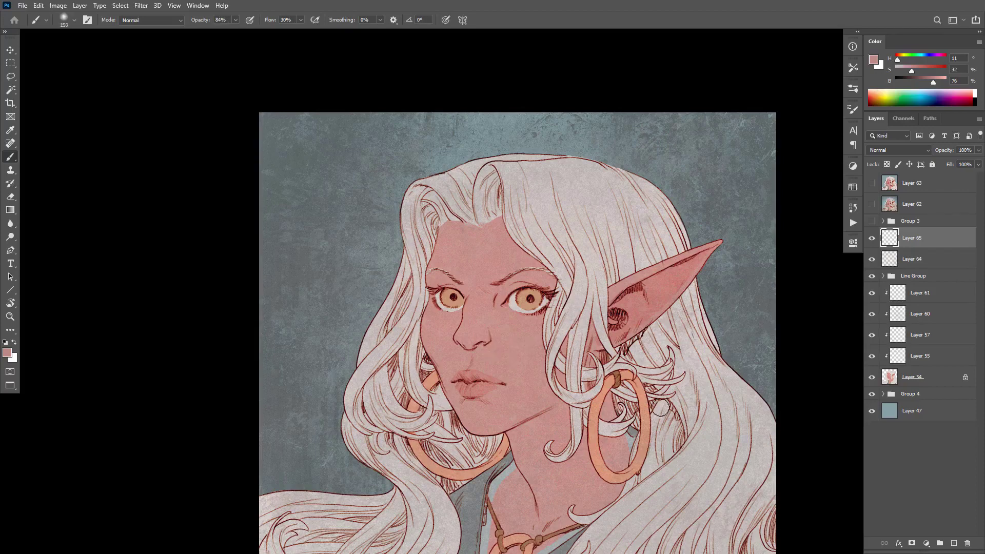
key("bracketright")
key("bracketright")
key("bracketright")
key("bracketright")
key("bracketright")
key("bracketright")
key("bracketright")
key("bracketright")
scroll(685, 311, "down", 5)
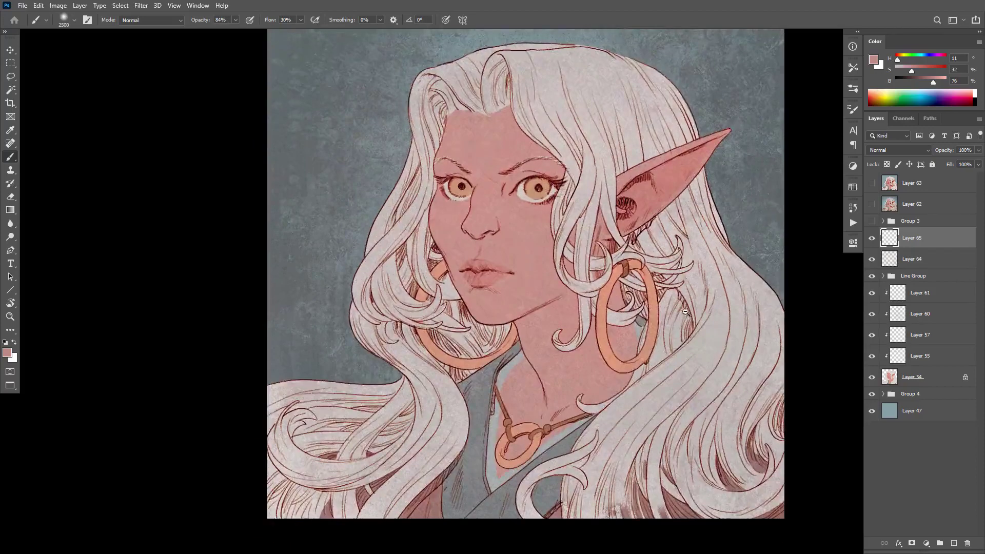
scroll(684, 311, "down", 1)
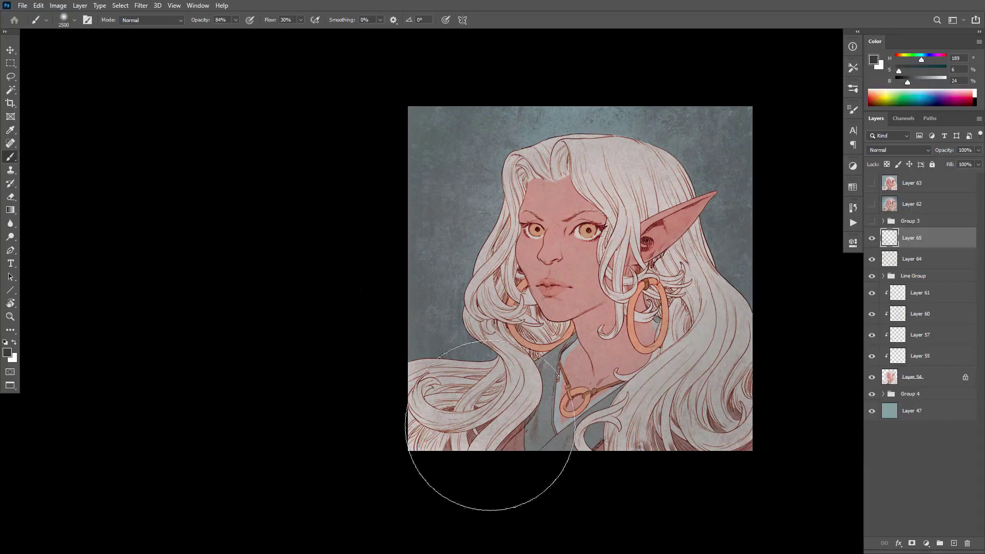
scroll(581, 353, "down", 5)
scroll(601, 361, "up", 2)
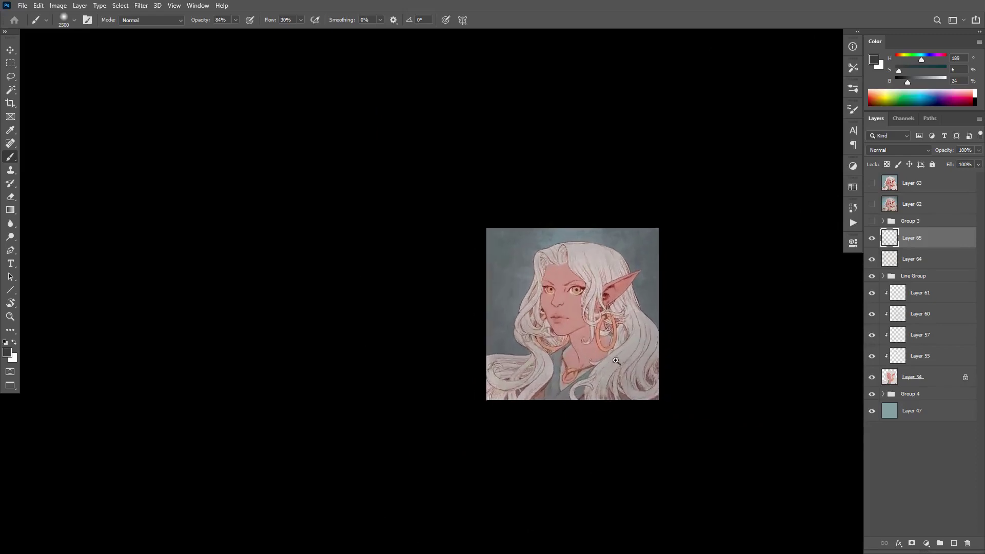
scroll(616, 361, "up", 2)
- Refine the dark shading on Layer 65 with the soft 1300 px Eraser and the 2500 px brush, judging it at thumbnail size
key("e")
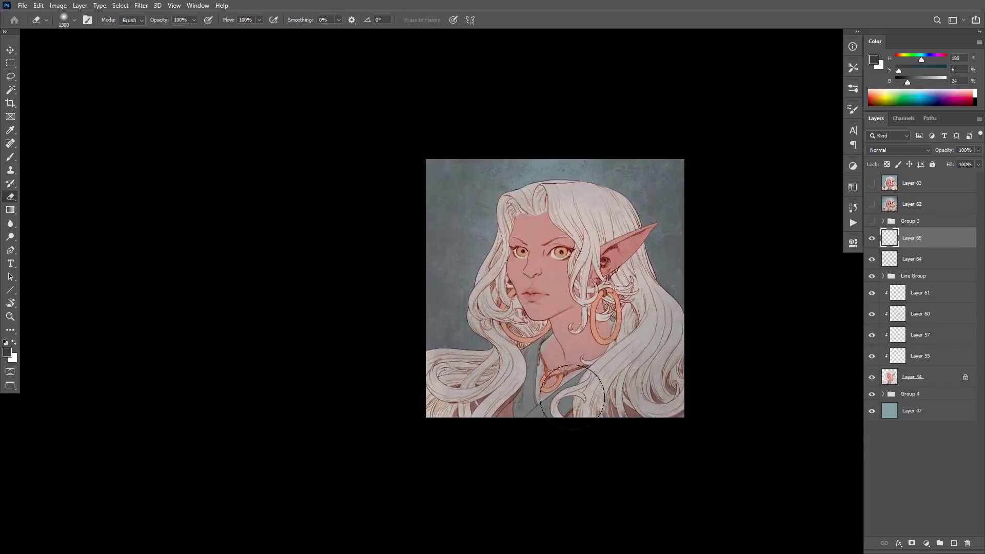
scroll(587, 391, "down", 4)
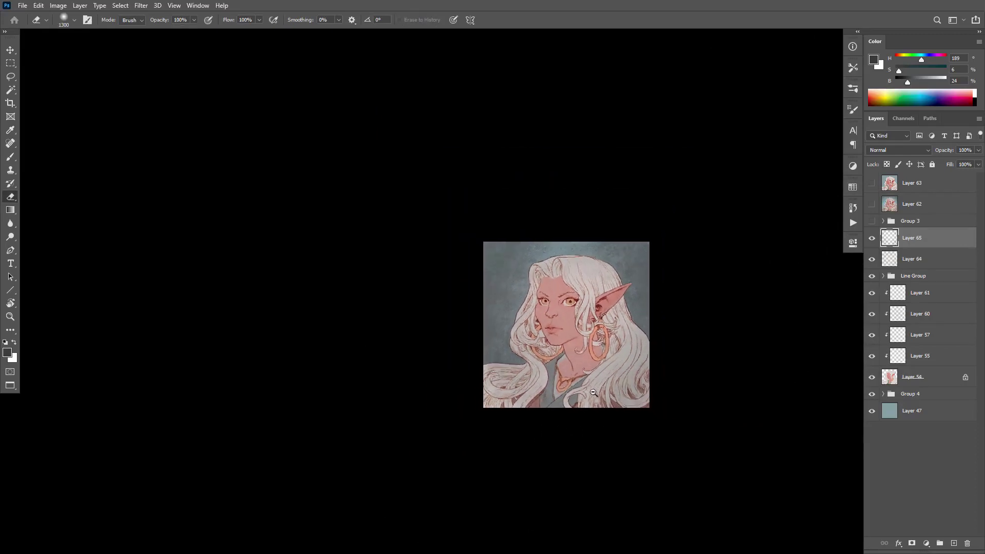
scroll(582, 376, "up", 1)
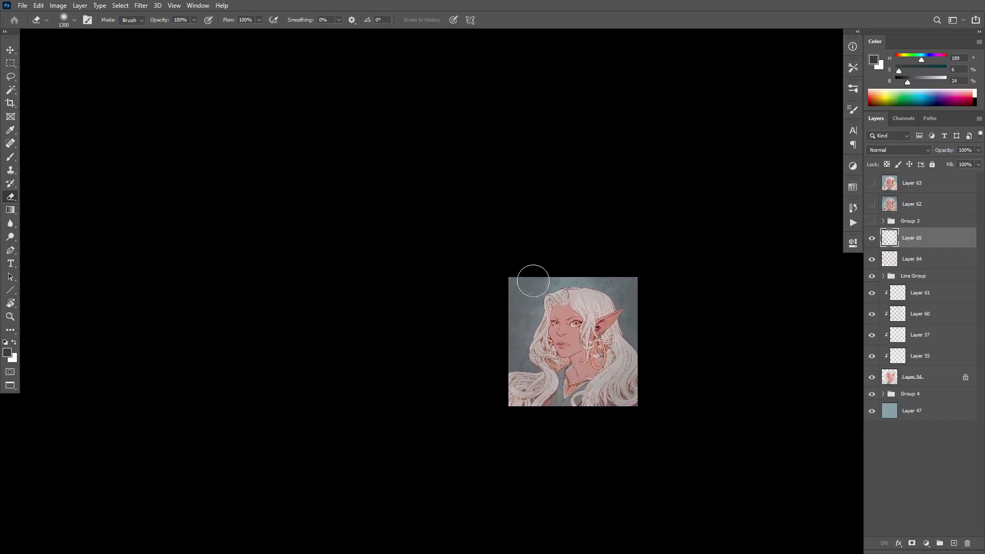
key("b")
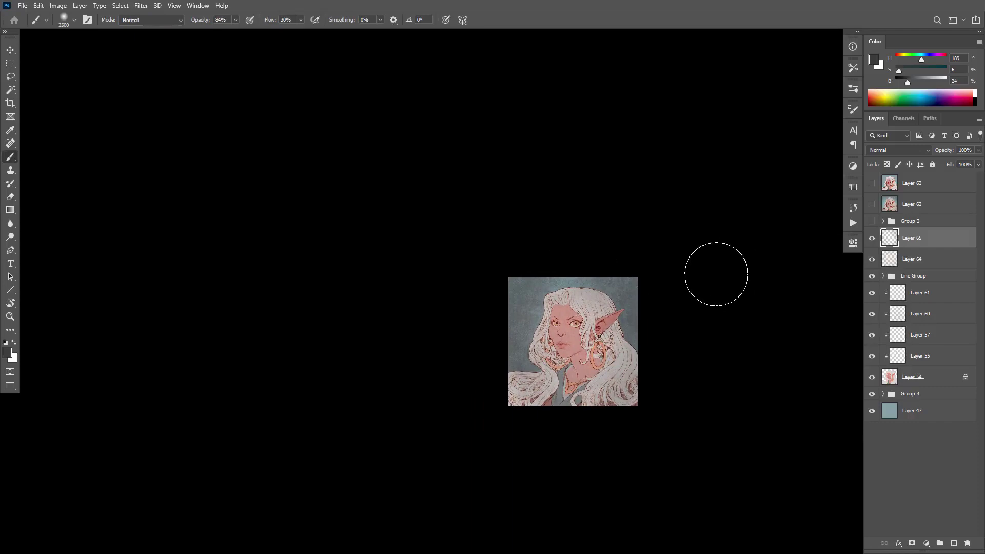
scroll(629, 367, "up", 1)
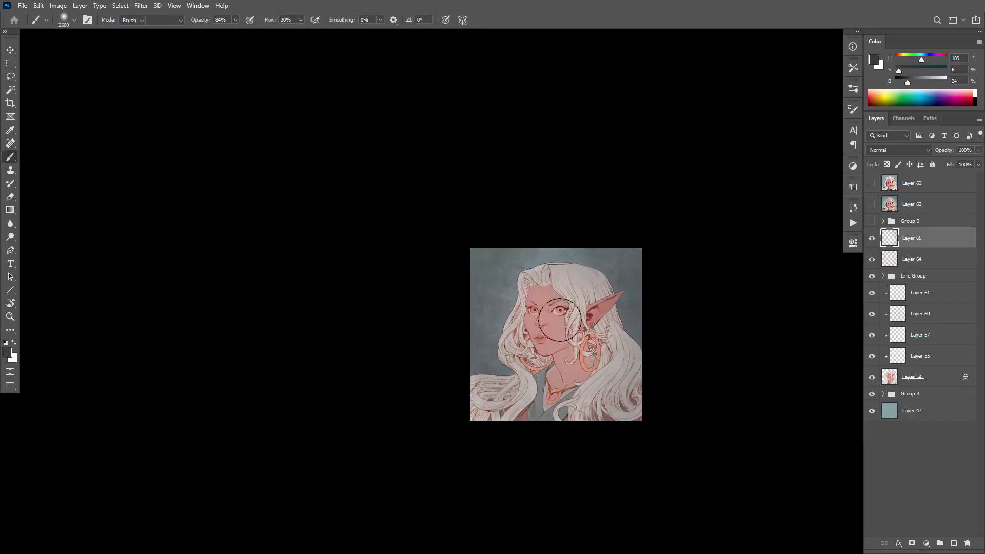
- Soften the remaining shading on Layer 65 with the 1300 px Eraser, and check the overall balance from afar and closer
key("e")
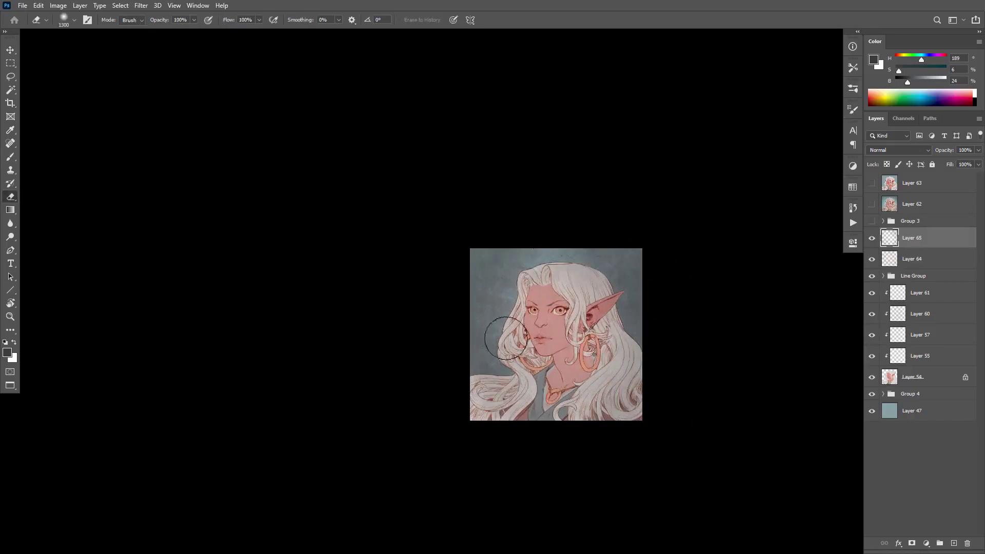
scroll(652, 353, "down", 3)
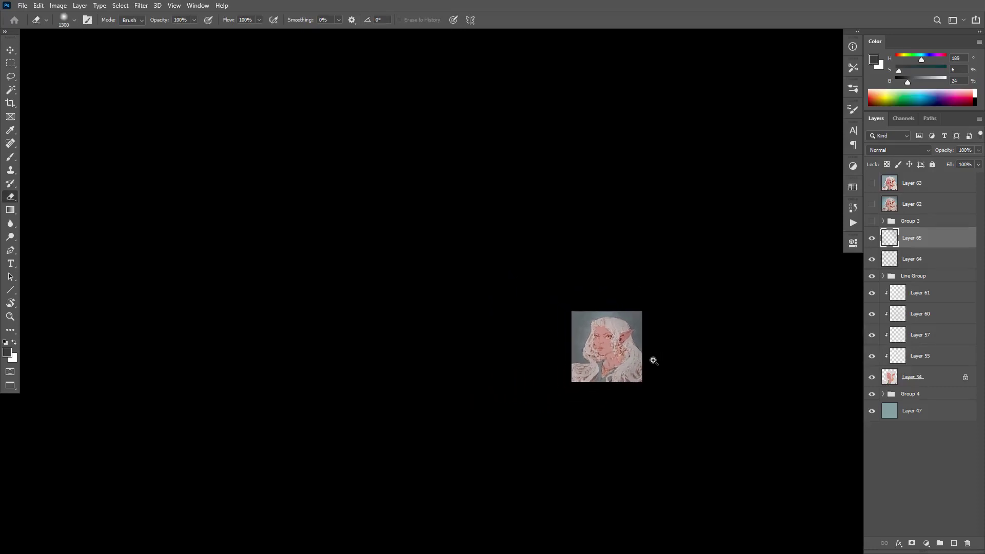
scroll(654, 357, "up", 1)
scroll(657, 355, "up", 3)
scroll(652, 389, "up", 1)
scroll(652, 390, "left", 1)
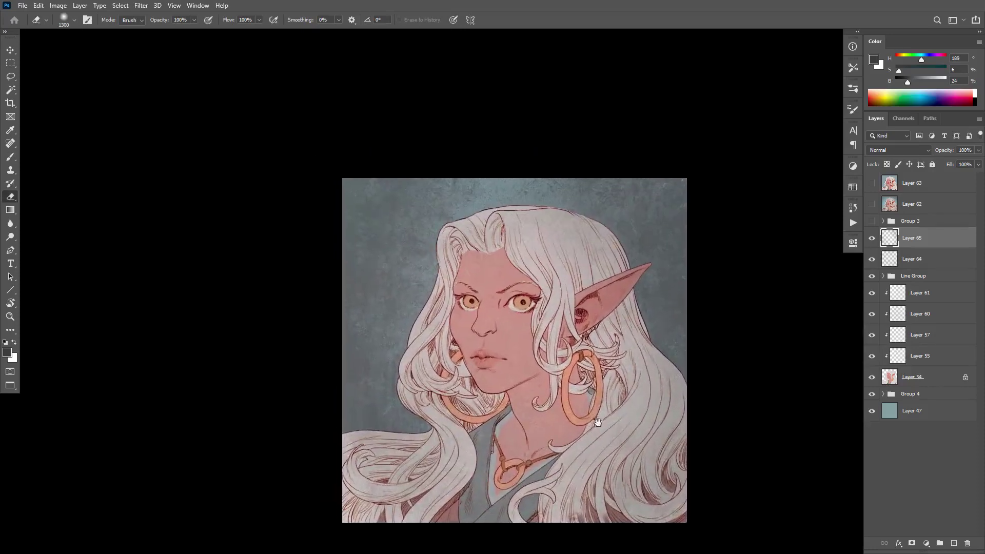
- Add a new layer above Layer 65 and ready the Brush with the default black colour
key("ctrl+shift+alt+n")
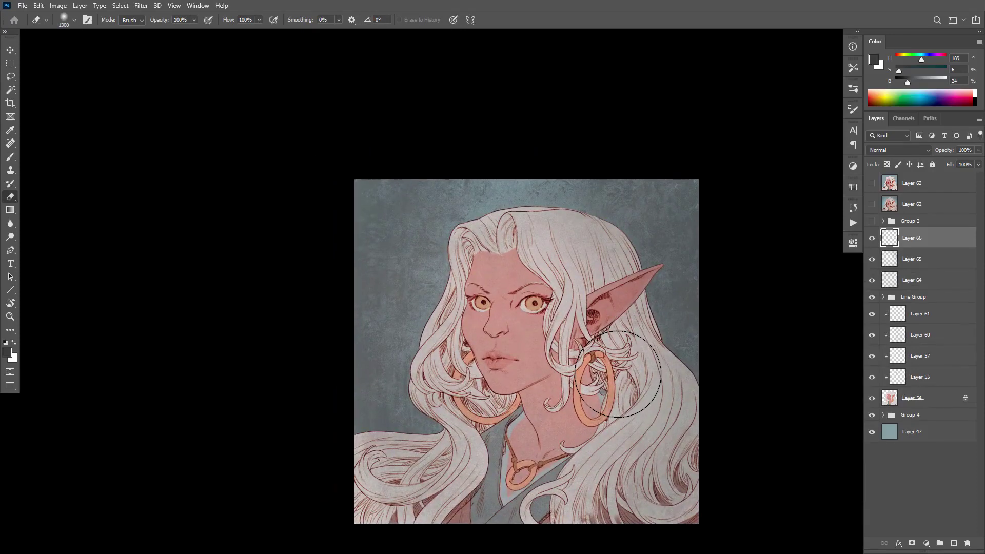
key("d")
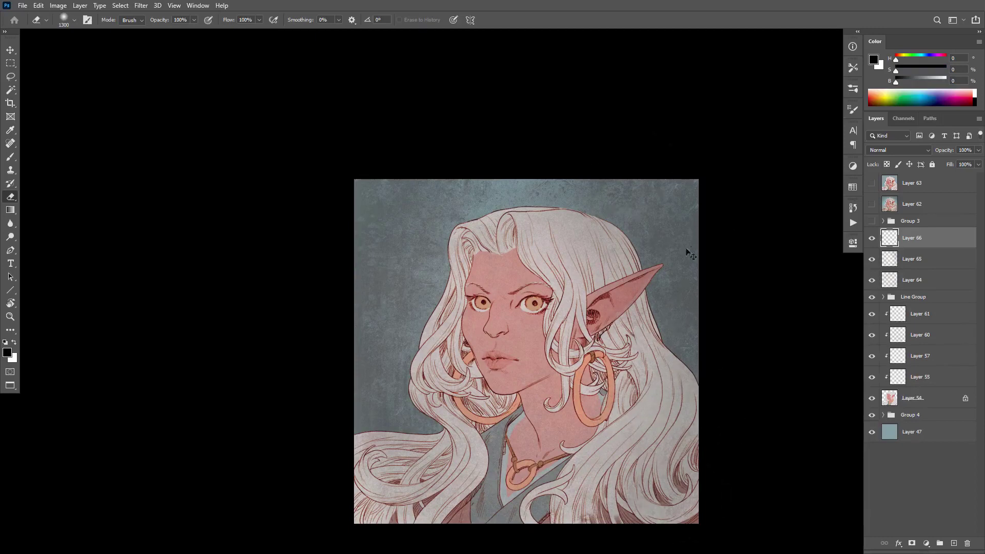
key("b")
mouse_move(641, 508)
left_mouse_down()
mouse_move(425, 215)
mouse_move(462, 528)
mouse_move(667, 231)
mouse_move(400, 461)
mouse_move(667, 359)
left_mouse_up()
left_click(609, 353, "ctrl+alt")
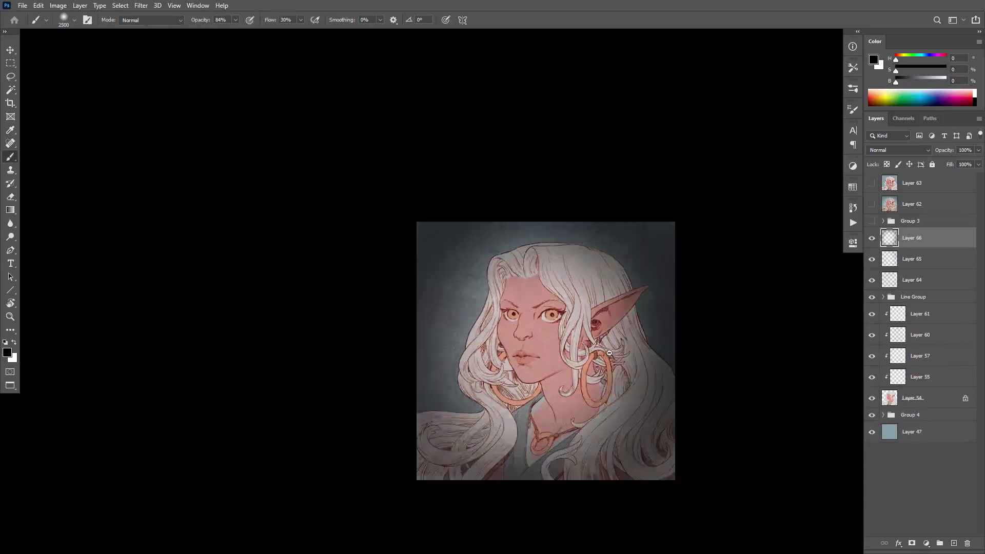
left_click(610, 353, "ctrl+alt")
left_click(621, 364, "ctrl+alt")
left_click(632, 395, "ctrl")
key("ctrl+z")
key("ctrl+z")
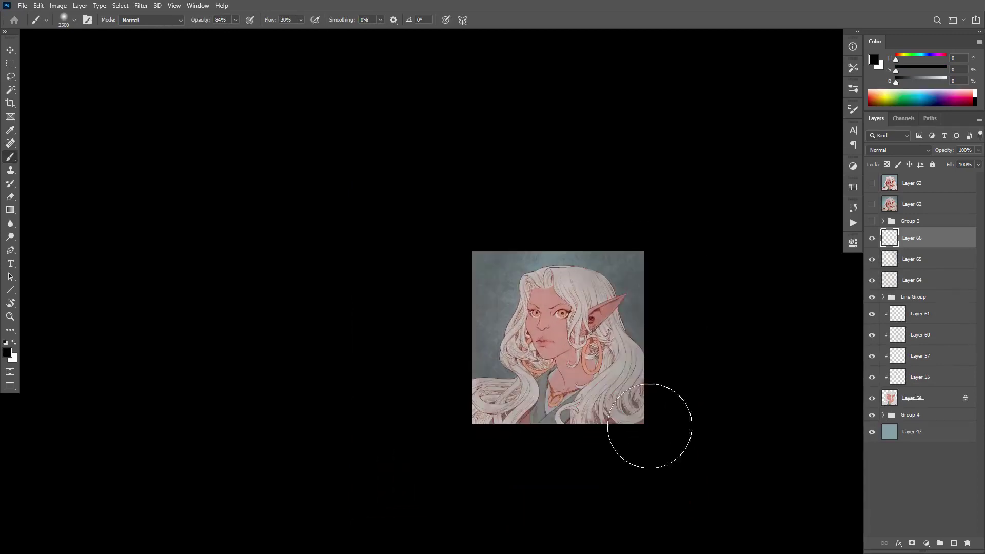
- Softly darken the portrait's edges and corners in black on Layer 66 with the 2500 px brush, judging the balance at thumbnail size
mouse_move(649, 425)
left_mouse_down()
mouse_move(662, 284)
mouse_move(600, 230)
mouse_move(465, 252)
mouse_move(448, 358)
mouse_move(490, 463)
mouse_move(615, 459)
mouse_move(683, 332)
mouse_move(647, 244)
mouse_move(615, 222)
mouse_move(560, 218)
mouse_move(467, 243)
mouse_move(516, 210)
mouse_move(678, 291)
mouse_move(655, 443)
mouse_move(481, 472)
mouse_move(445, 331)
mouse_move(445, 386)
mouse_move(579, 475)
mouse_move(663, 272)
left_mouse_up()
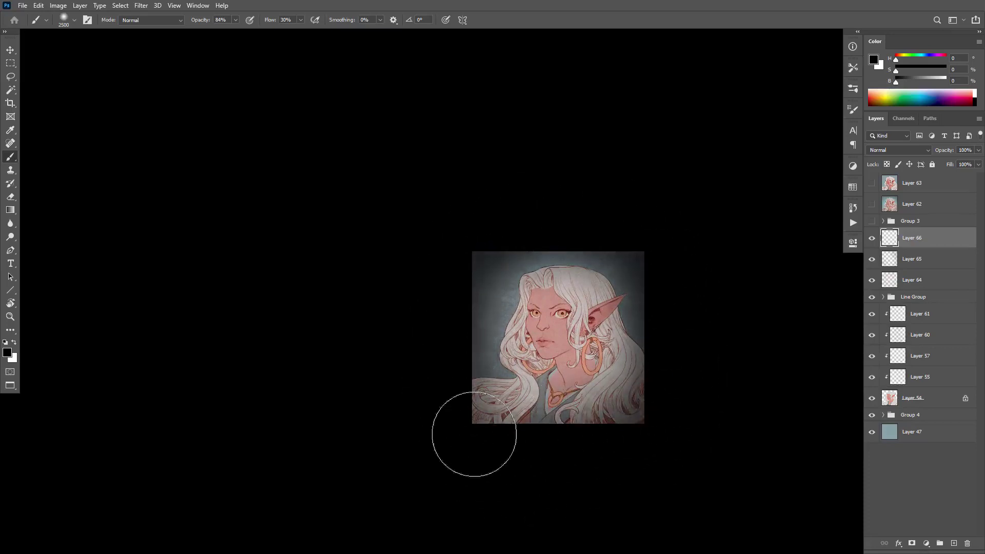
left_click(595, 374, "ctrl")
left_click(595, 374, "ctrl+alt")
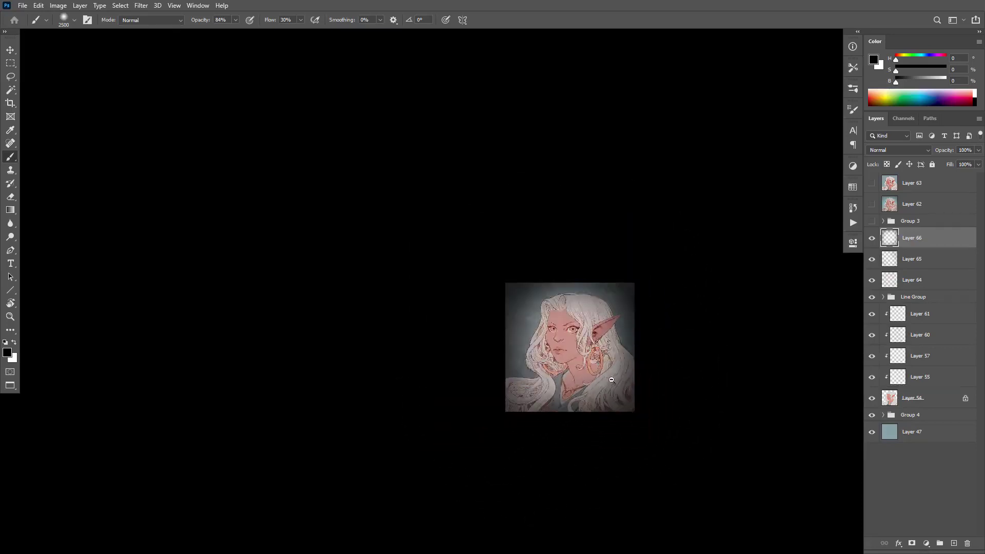
left_click(621, 372, "ctrl")
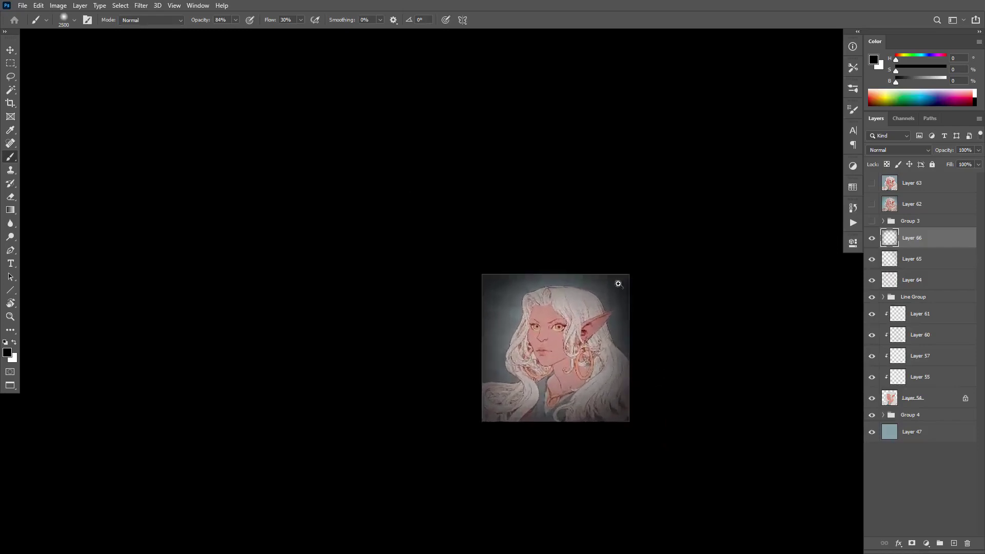
left_click(584, 351, "ctrl")
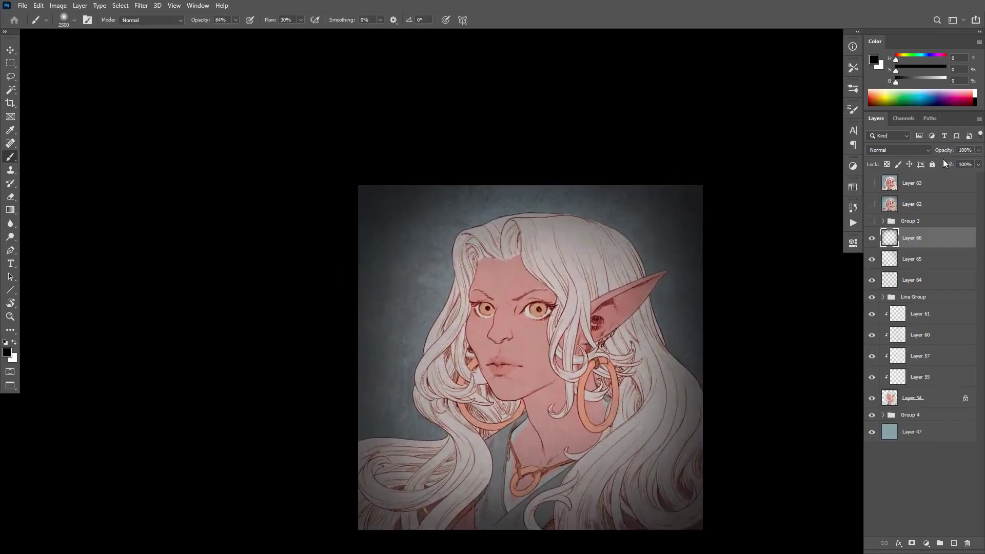
- Lower Layer 66's opacity to 38% and check the softened vignette from afar and closer
left_click_drag(947, 151, 933, 154)
left_click(537, 415, "ctrl+alt")
left_click(538, 415, "ctrl+alt")
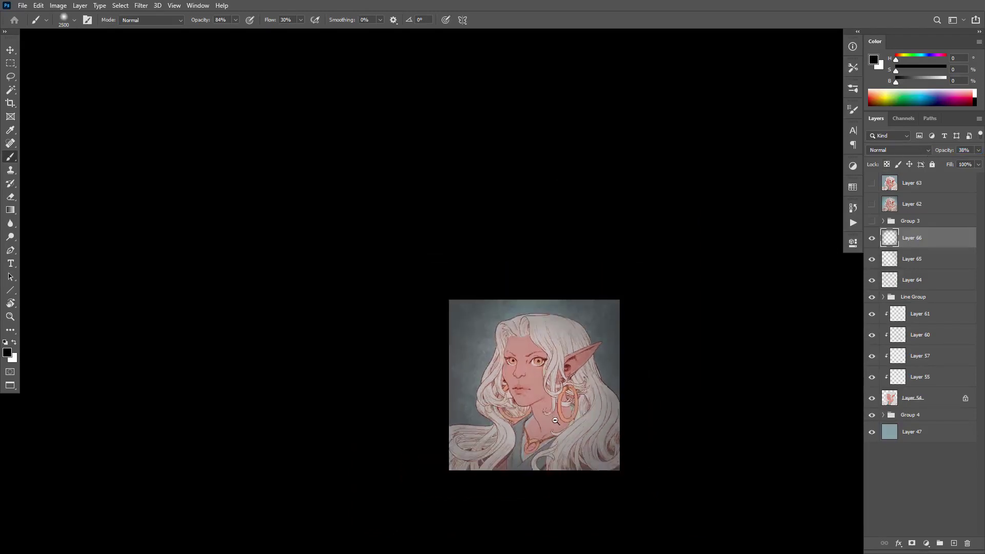
left_click(571, 413, "ctrl")
left_click(580, 399, "ctrl")
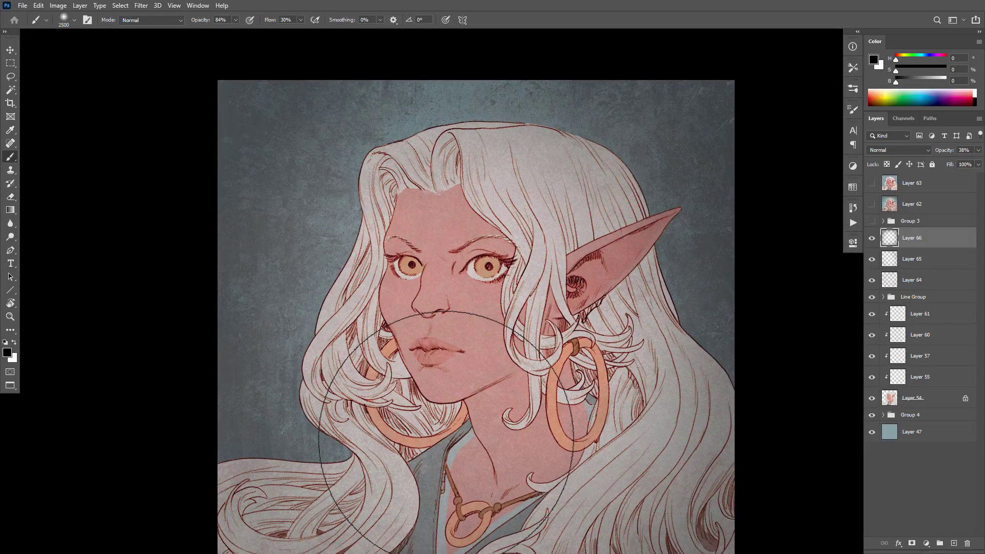
- Compare the whole portrait with Layer 66 hidden and shown
left_click_drag(588, 434, 648, 412)
left_click(606, 422, "alt")
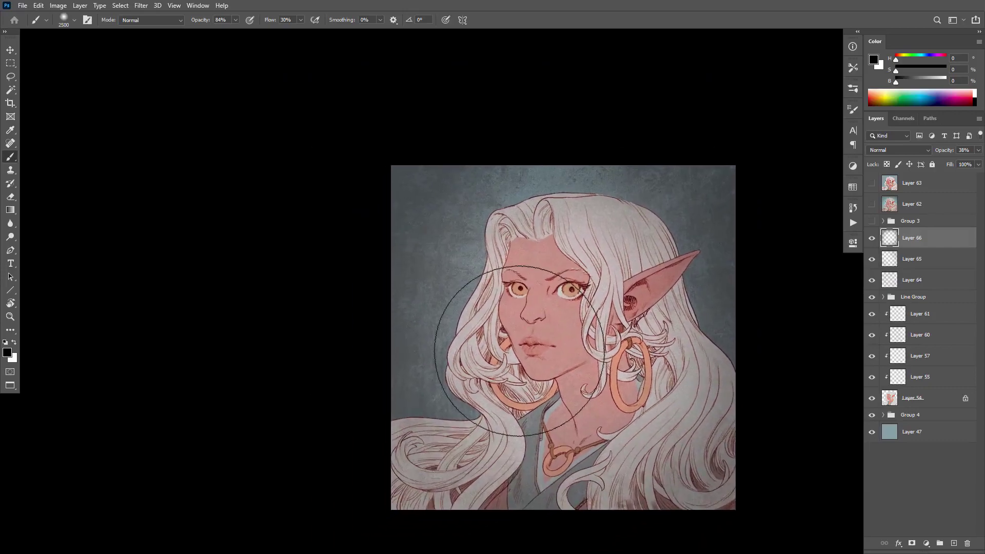
left_click(870, 239)
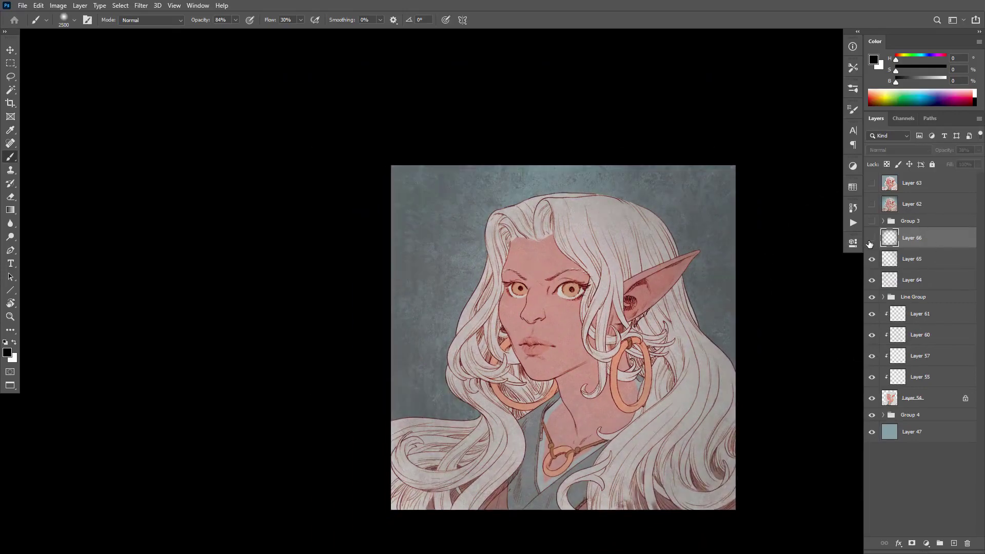
left_click(871, 239)
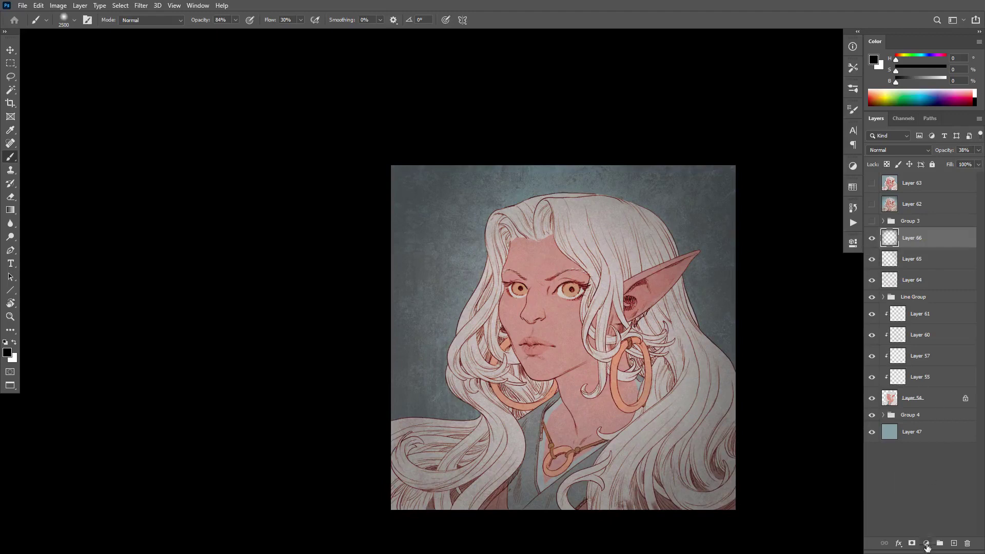
- Add a Selective Color adjustment layer above Layer 66, open its settings, and undo a trial Magenta change in the Whites
left_click(926, 543)
left_click(929, 539)
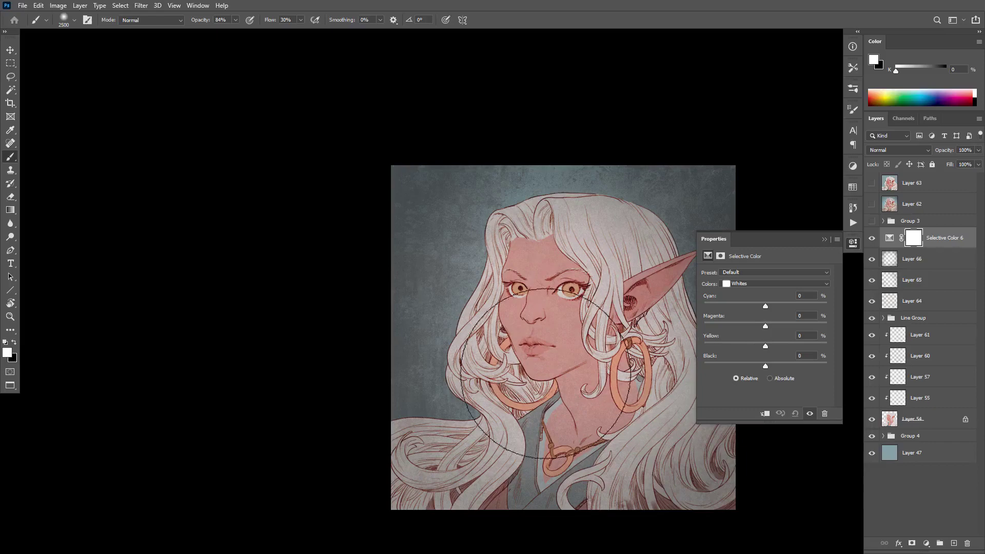
left_click(558, 361, "ctrl")
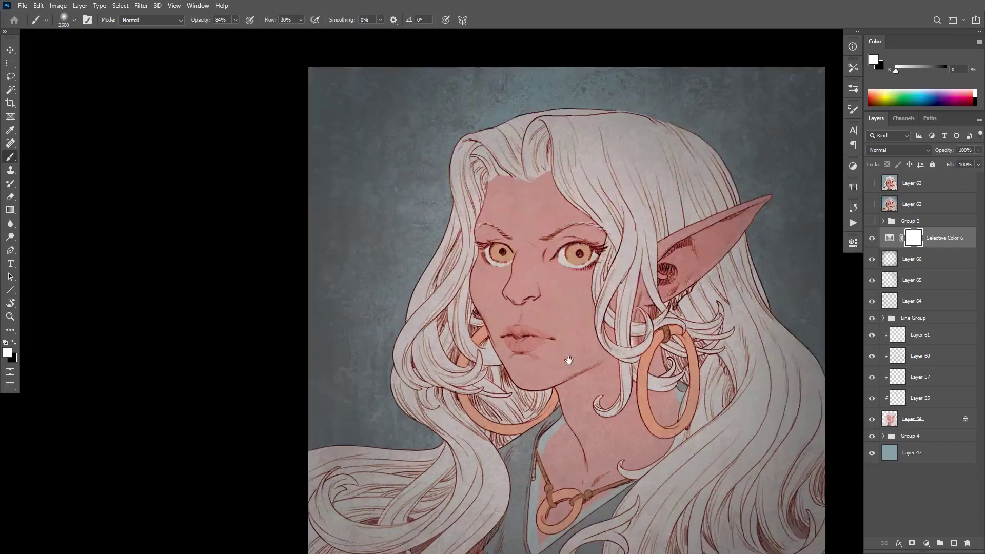
left_click_drag(569, 360, 338, 324)
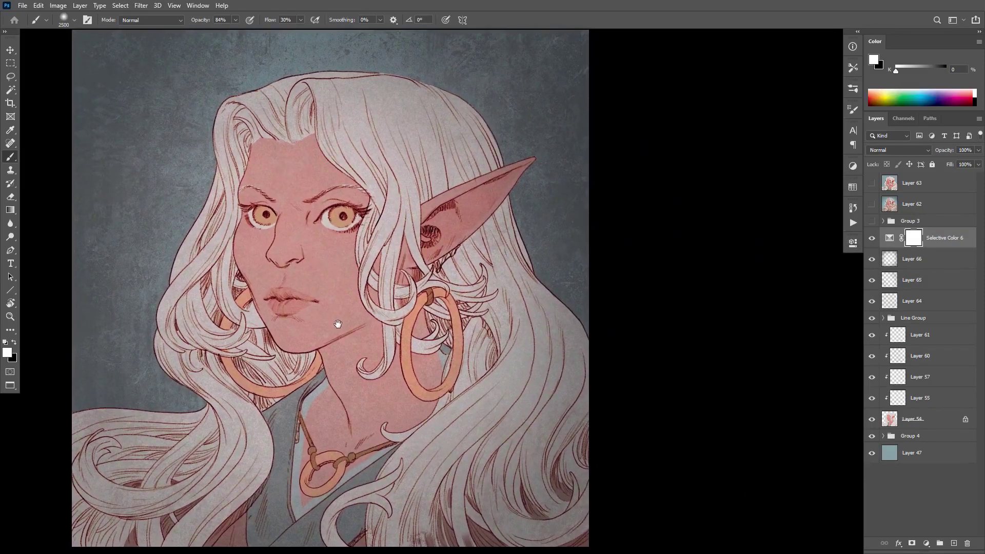
double_click(889, 238)
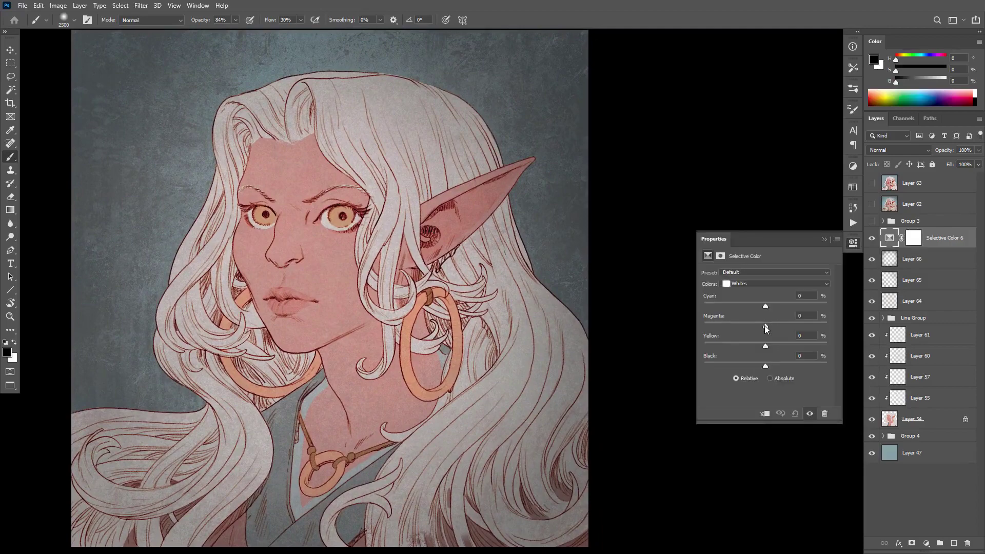
left_click_drag(764, 324, 763, 328)
key("ctrl+z")
- In the Neutrals of Selective Color 6, set Cyan to +8% and Magenta to -7%, and raise Yellow for a green tint
left_click(768, 284)
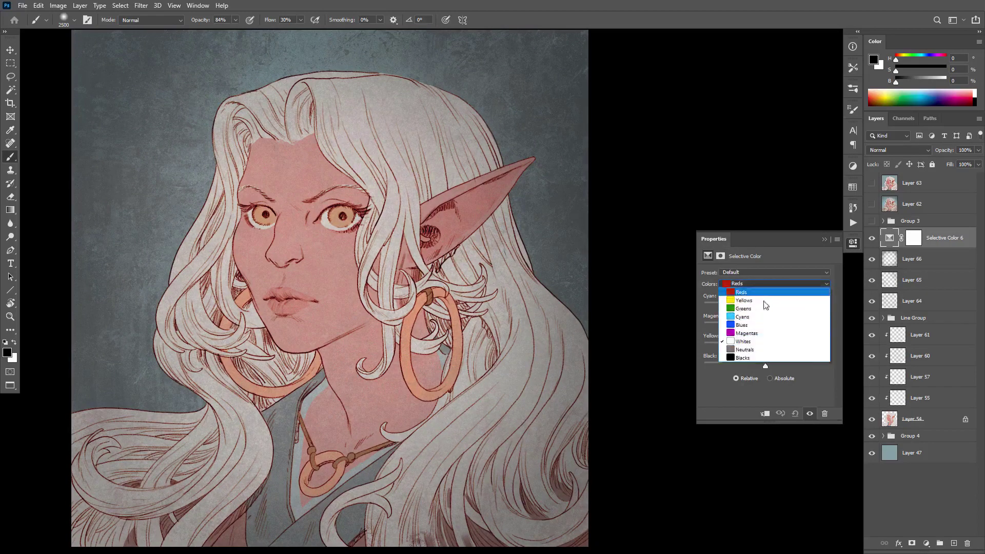
left_click(767, 351)
left_click_drag(764, 306, 755, 305)
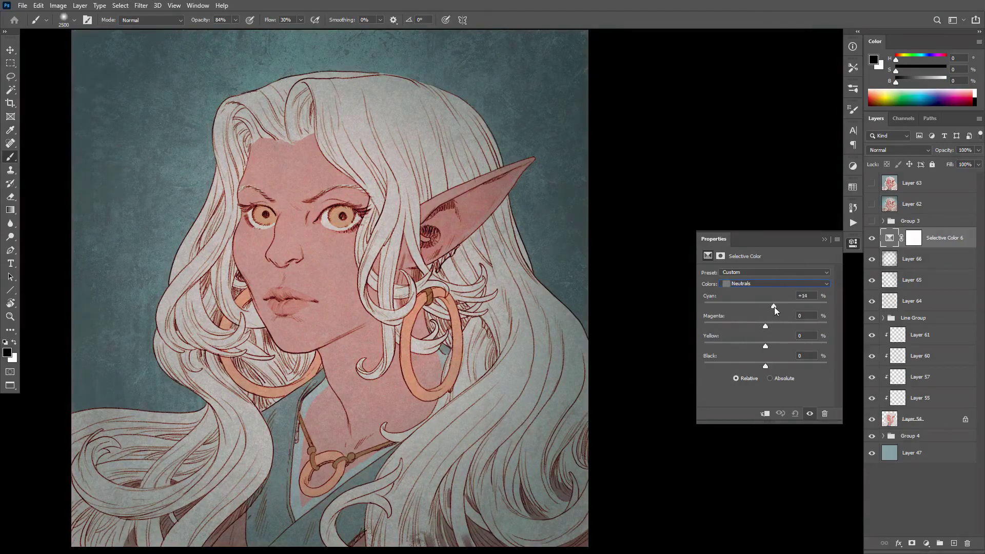
mouse_move(765, 326)
left_mouse_down()
mouse_move(754, 327)
mouse_move(762, 326)
left_mouse_up()
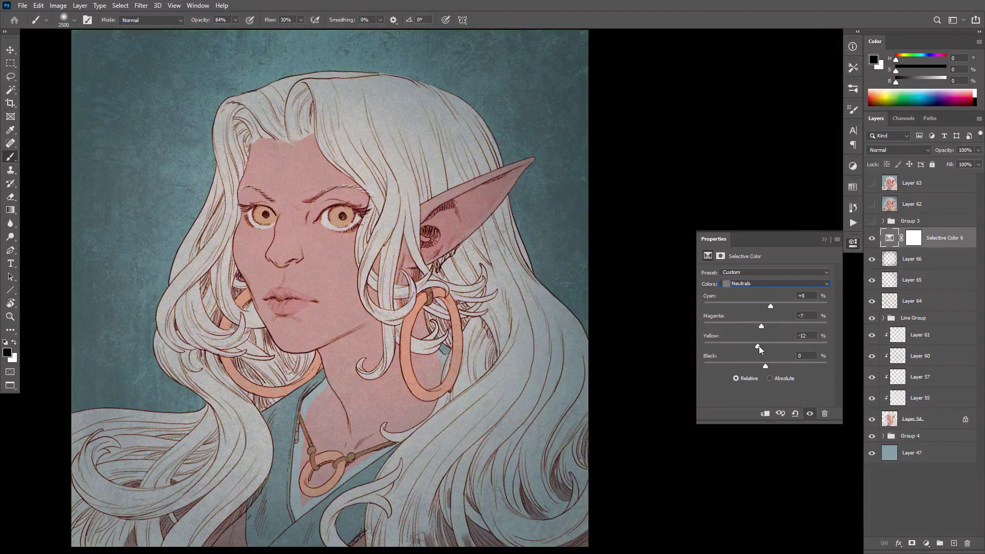
left_click_drag(768, 345, 769, 346)
- Reposition the floating 25% document window and return the portrait to full-screen display
left_click_drag(527, 367, 522, 376)
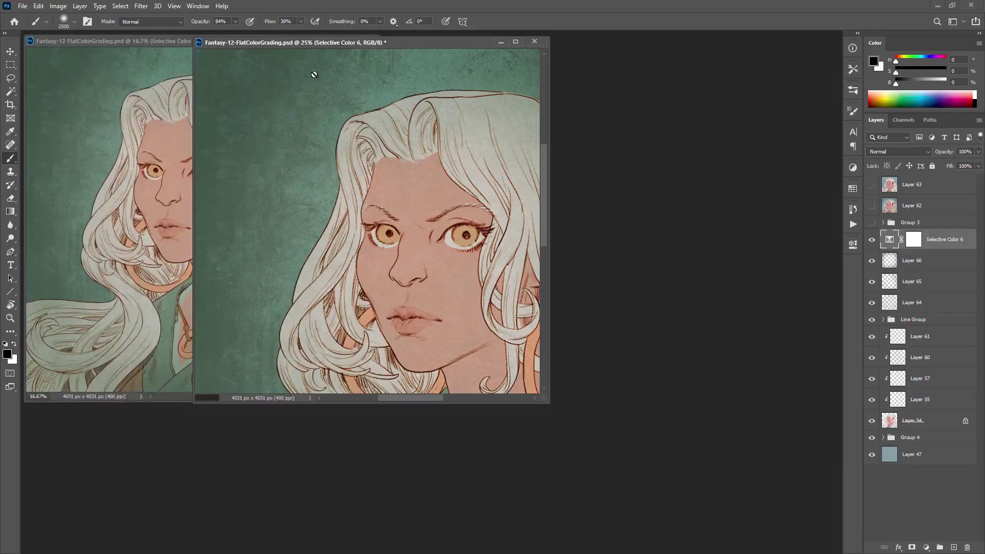
left_click_drag(301, 44, 342, 76)
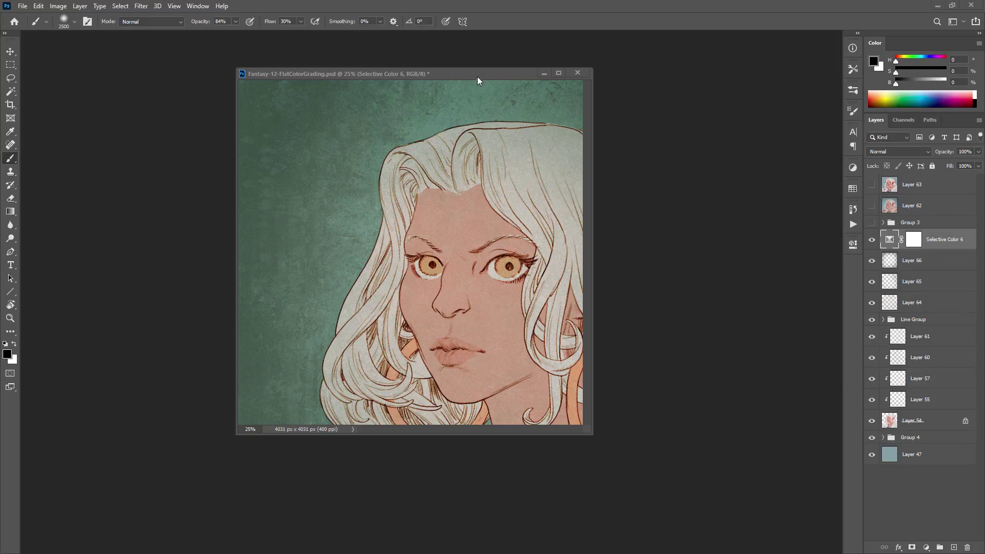
key("f")
left_click_drag(599, 375, 545, 387)
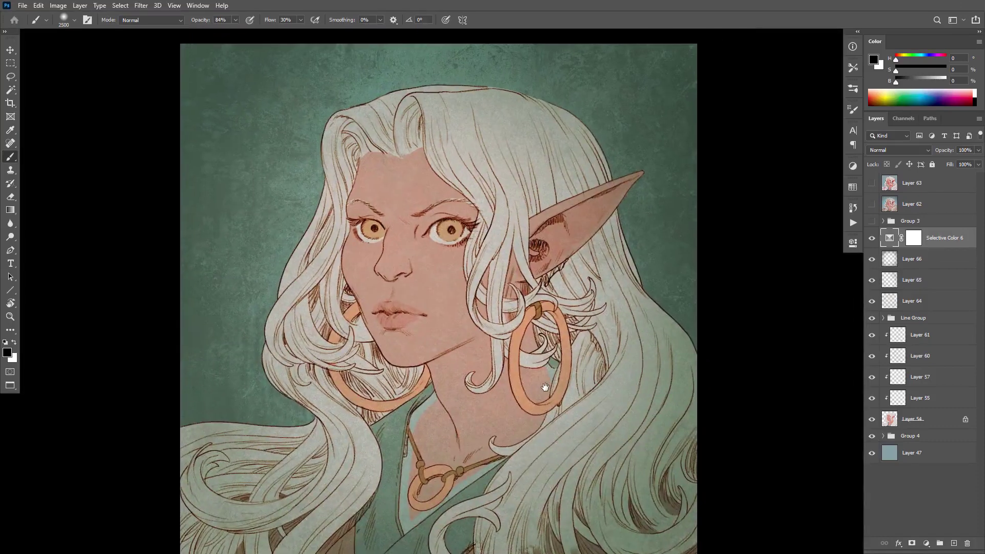
- Compare the artwork with Selective Color 6 hidden and shown, and examine the green grading at thumbnail size and closer
left_click(871, 237)
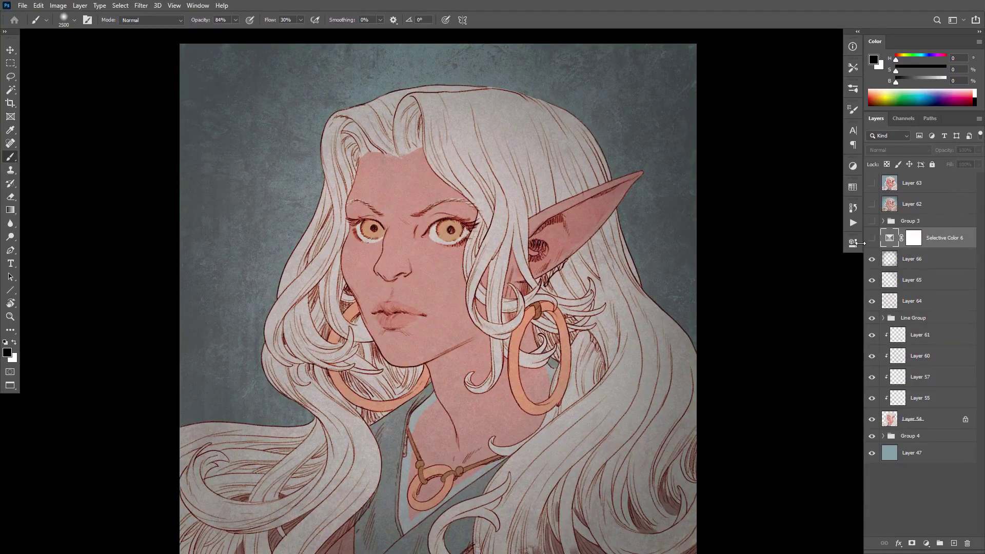
left_click(871, 237)
left_click(543, 394, "alt")
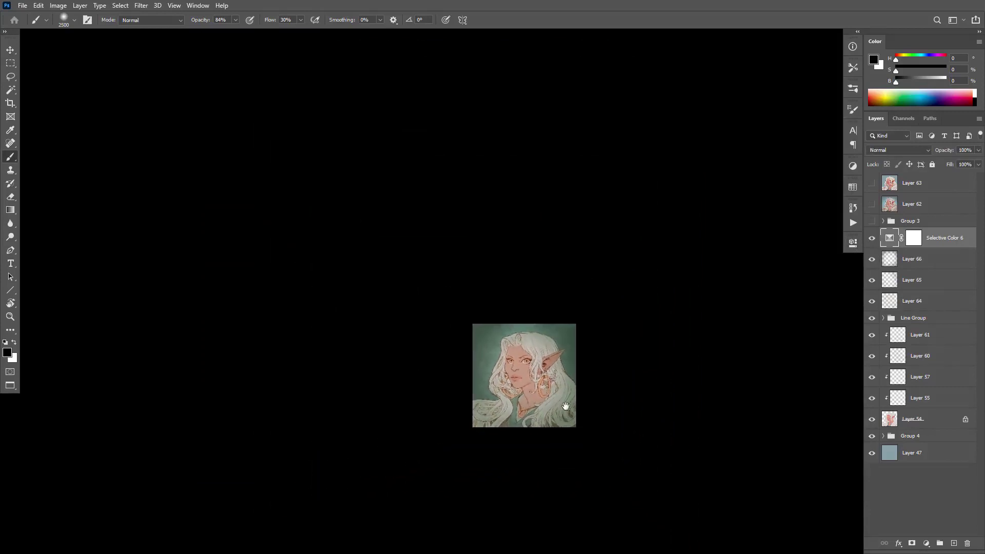
left_click(532, 394)
left_click_drag(535, 395, 534, 406)
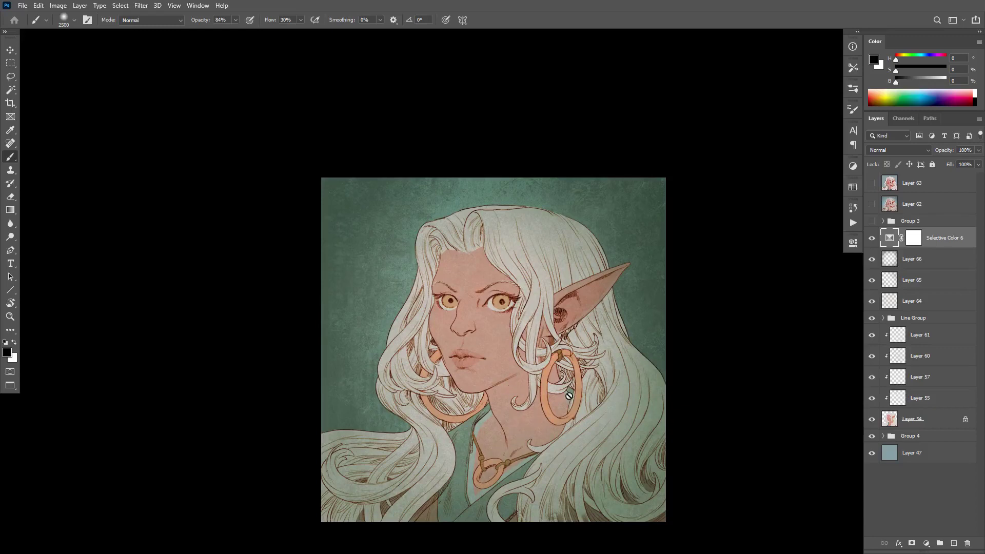
left_click(872, 237)
left_click(871, 237)
left_click(913, 238)
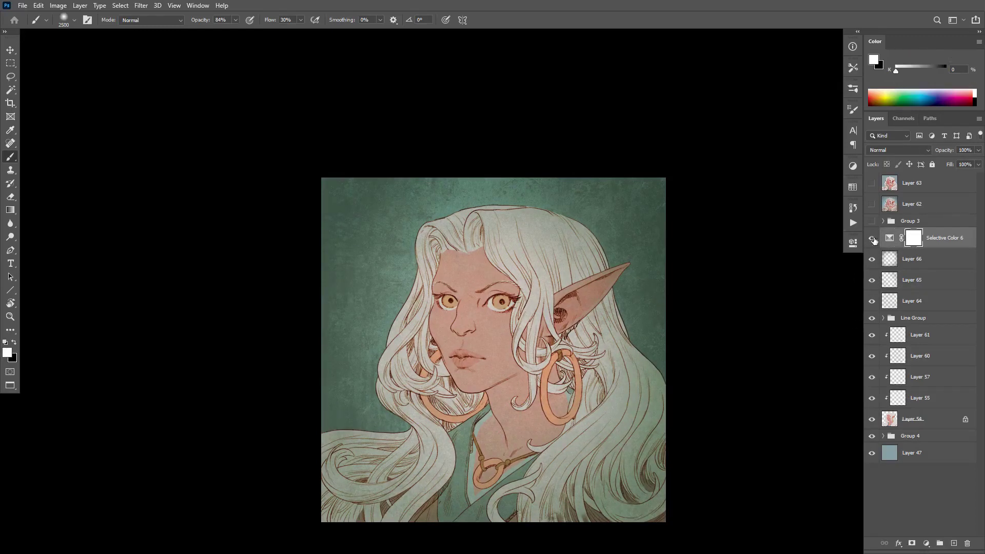
- Hide Selective Color 6 and add a second Selective Color adjustment layer directly above Layer 66
left_click(871, 238)
left_click(889, 258)
left_click(925, 543)
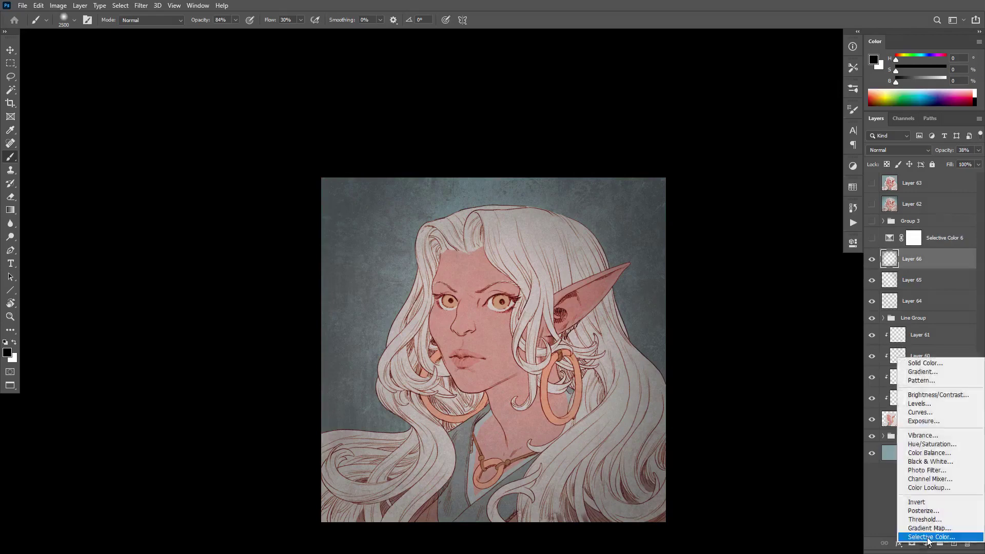
left_click(923, 537)
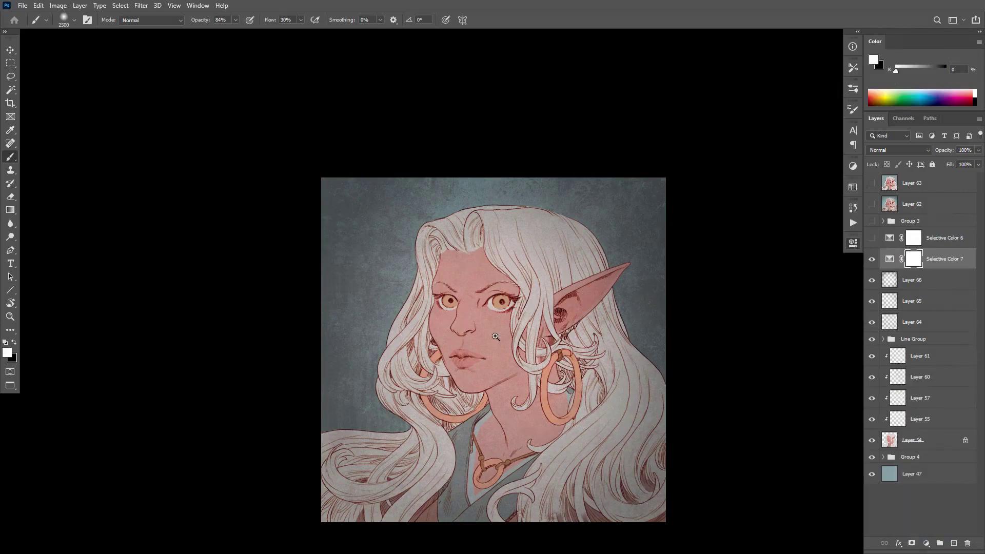
scroll(494, 334, "up", 2)
left_click_drag(529, 362, 366, 296)
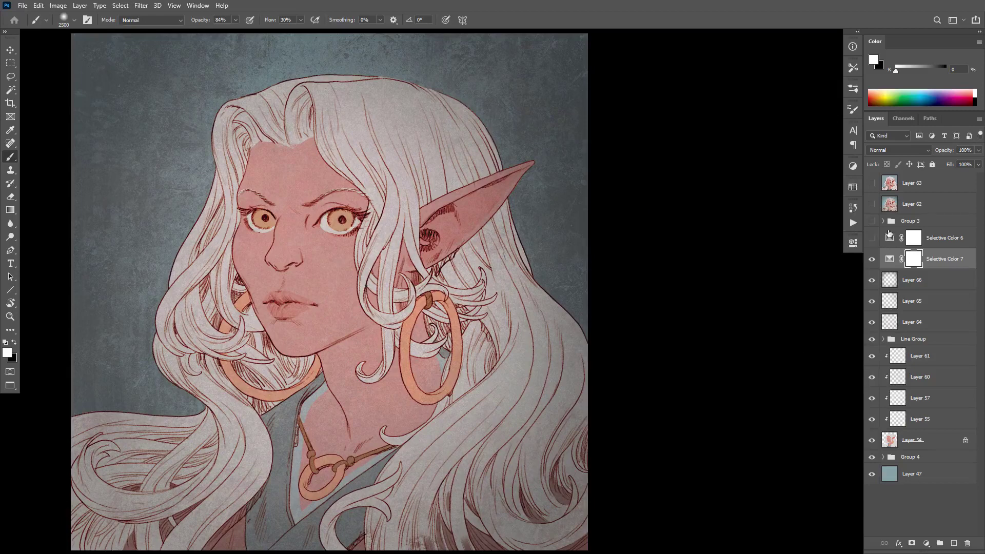
- Toggle the two Selective Color layers to compare the green grading with the ungraded portrait, leaving only Selective Color 7 shown
left_click(871, 259)
left_click(871, 238)
left_click(872, 259)
left_click(871, 238)
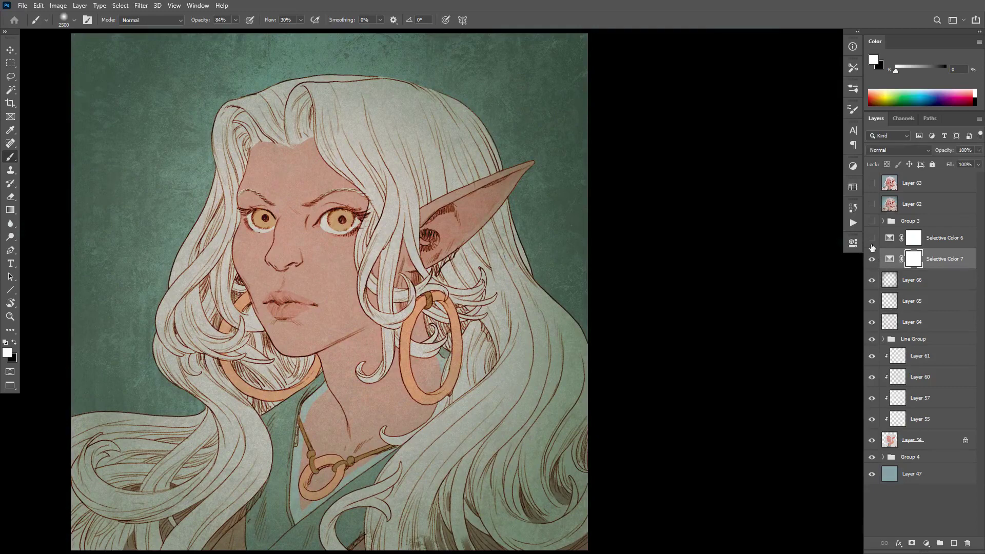
- In the Neutrals of Selective Color 7, set Cyan to -16% and Magenta to -7%
double_click(890, 262)
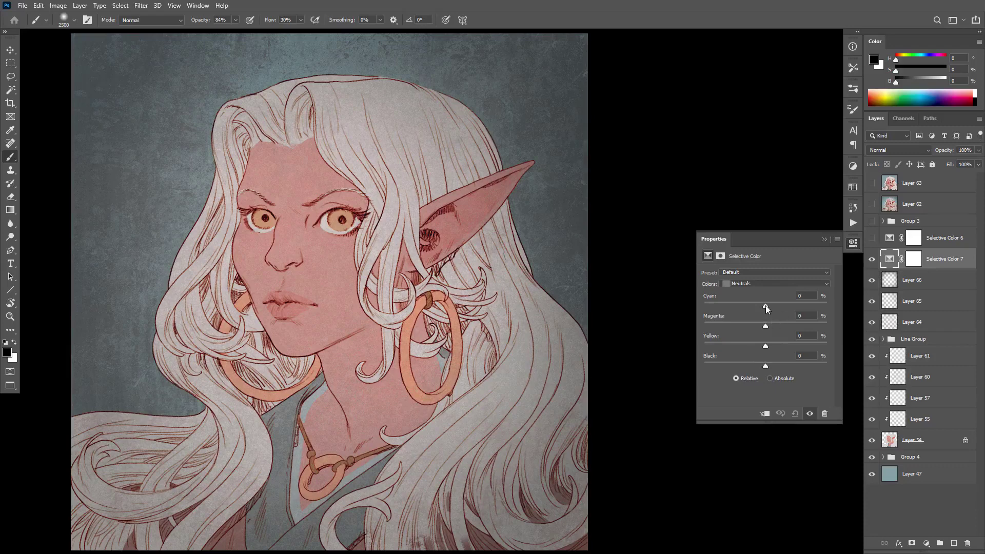
left_click_drag(765, 306, 768, 306)
left_click(774, 306)
left_click_drag(755, 307, 763, 328)
left_click(758, 325)
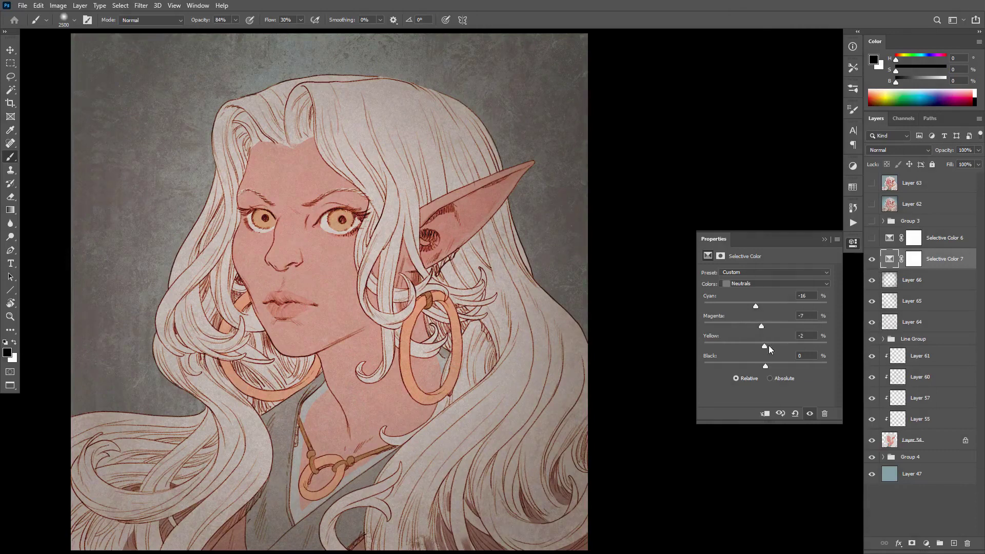
- In the Whites of Selective Color 7, adjust Yellow and Magenta to give the hair a warm cream tint
left_click(755, 284)
left_click(739, 340)
left_click_drag(766, 346, 758, 326)
- In the Blacks of Selective Color 7, set Cyan to +18%, Magenta to +8%, Yellow to -1% and Black to +21%
left_click(767, 285)
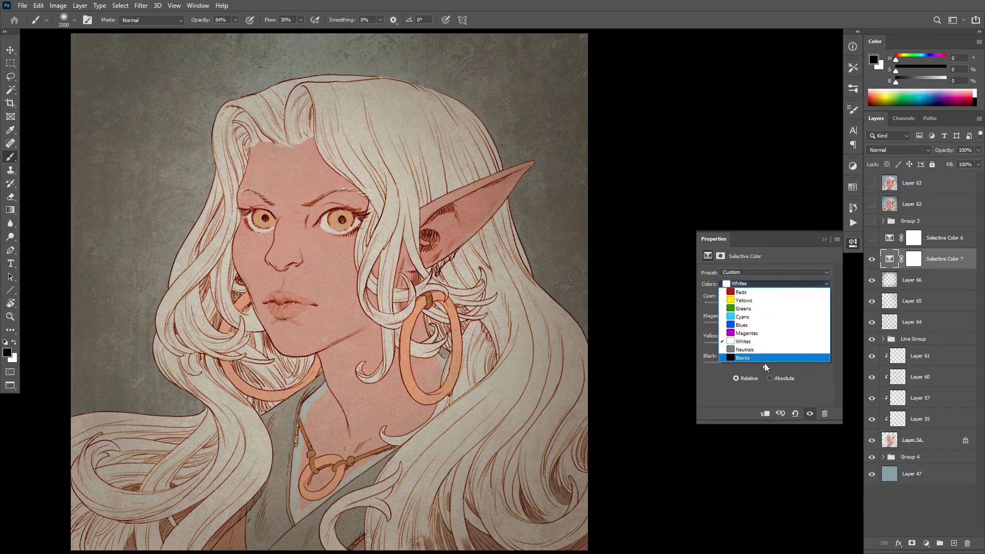
left_click(752, 358)
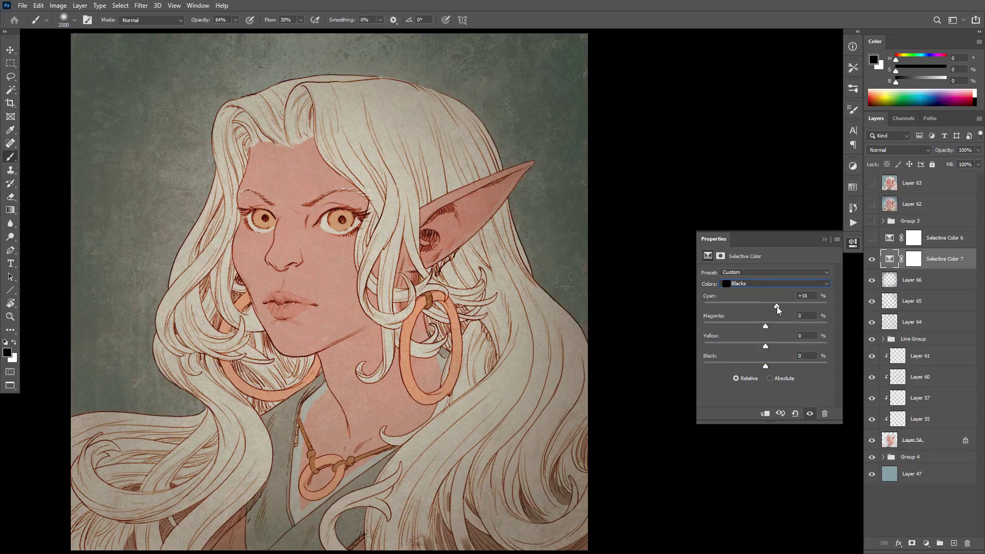
mouse_move(766, 327)
left_mouse_down()
mouse_move(756, 329)
mouse_move(770, 327)
left_mouse_up()
left_click_drag(759, 346, 768, 346)
left_click_drag(765, 366, 779, 367)
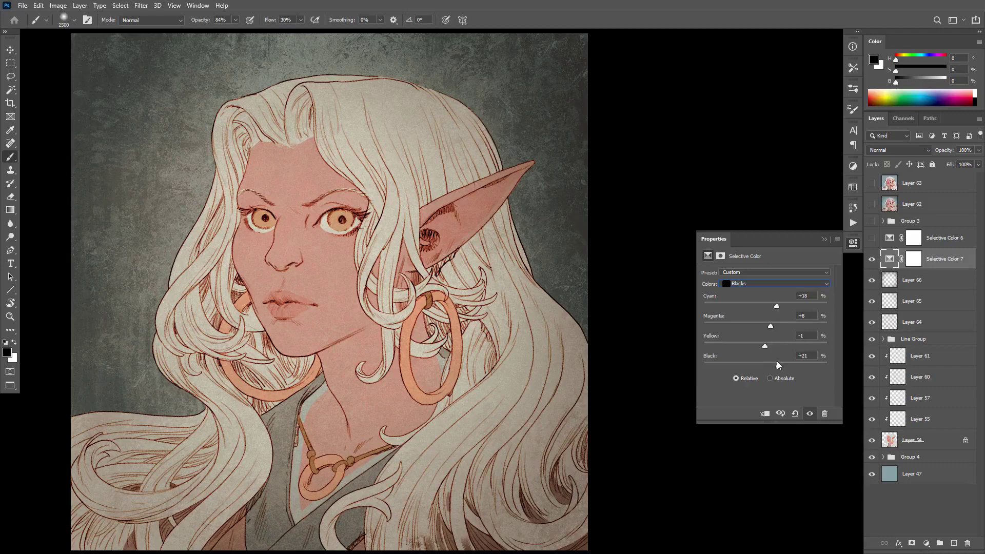
- Toggle Selective Color 7 off and on to compare the portrait with and without its grading
left_click(867, 275)
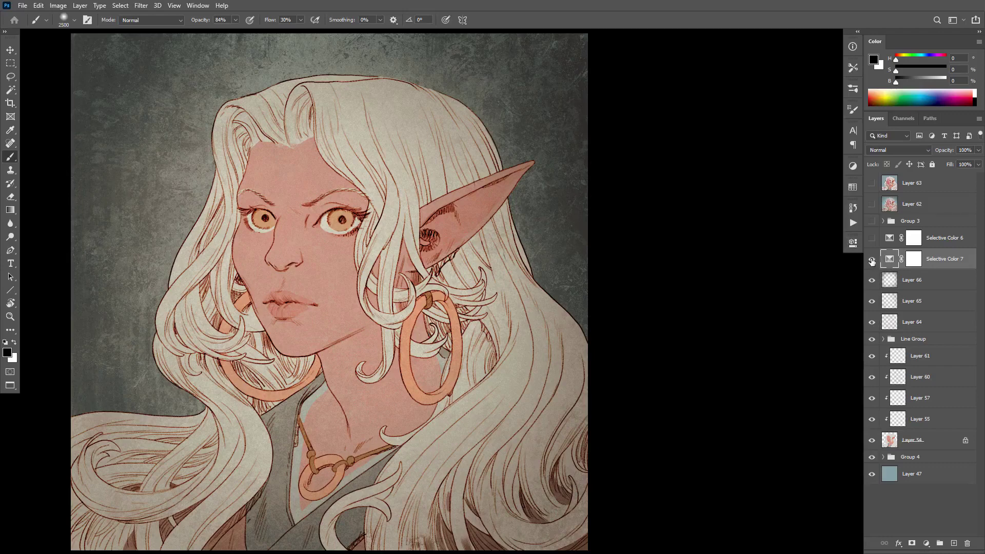
left_click(871, 259)
left_click(872, 260)
left_click(852, 243)
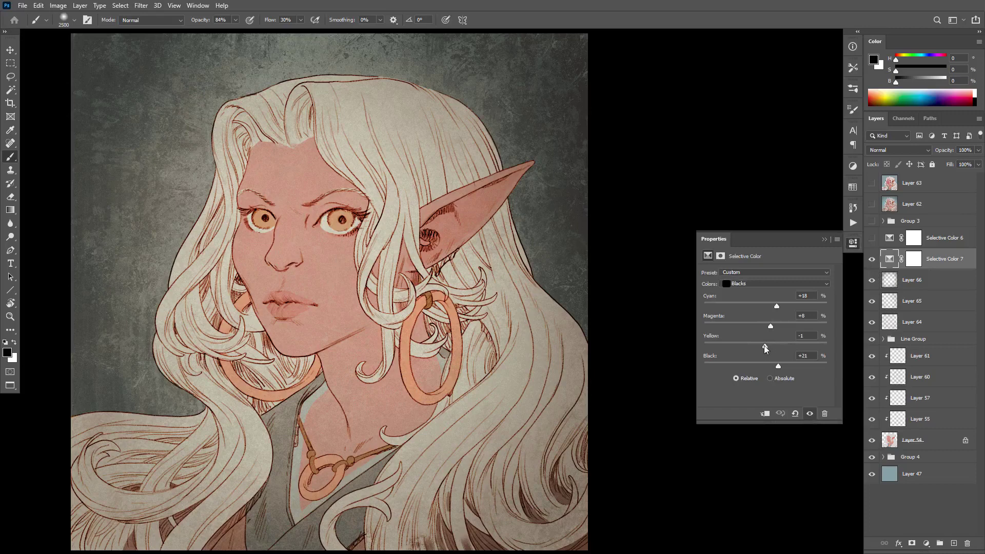
left_click_drag(765, 345, 595, 322)
key("ctrl+z")
left_click(852, 243)
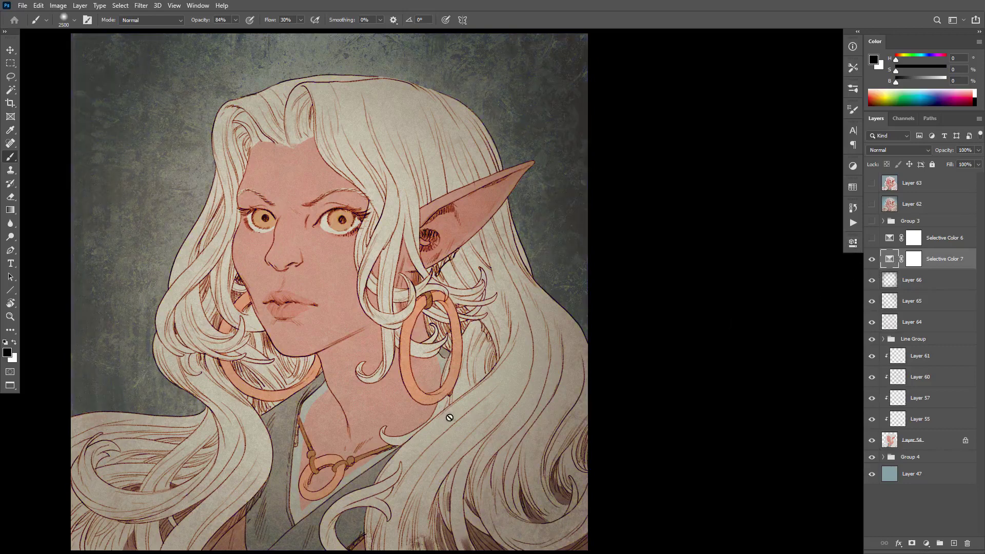
- Hide Selective Color 7 and add another Selective Color adjustment layer directly above it
left_click_drag(467, 411, 495, 402)
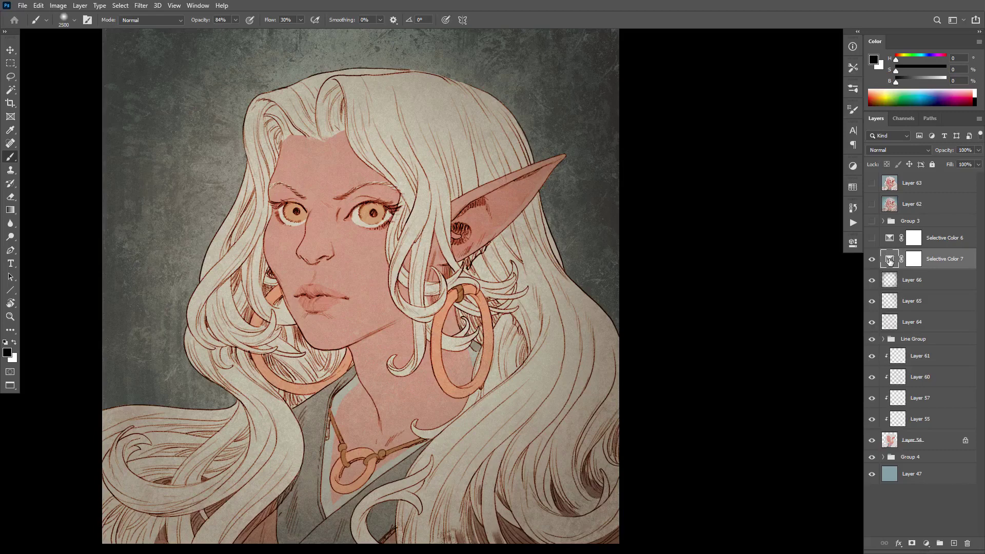
left_click(872, 259)
left_click(926, 543)
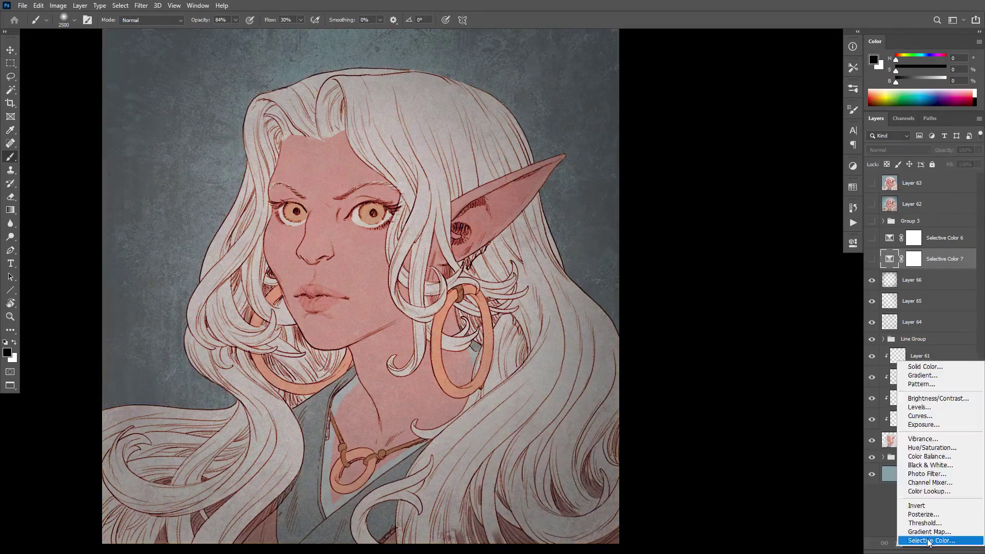
left_click(919, 536)
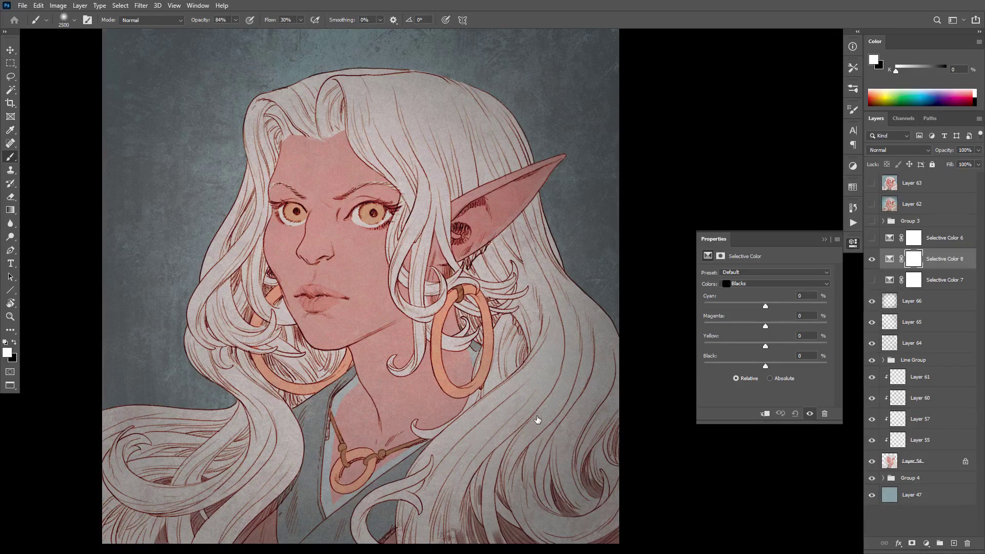
- In the Yellows of Selective Color 8, set Cyan to -88%, Magenta to +48% and Yellow to +57%
left_click(763, 285)
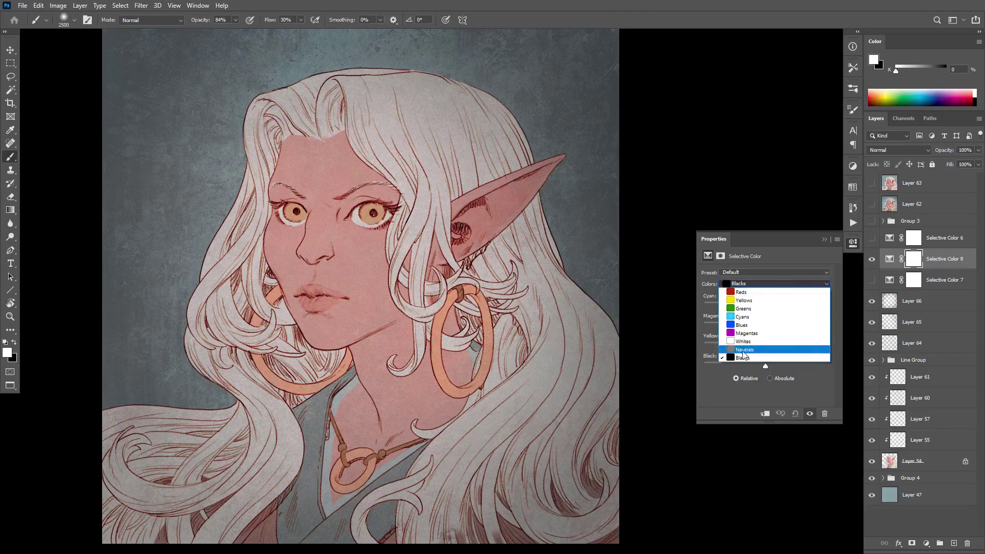
left_click(742, 351)
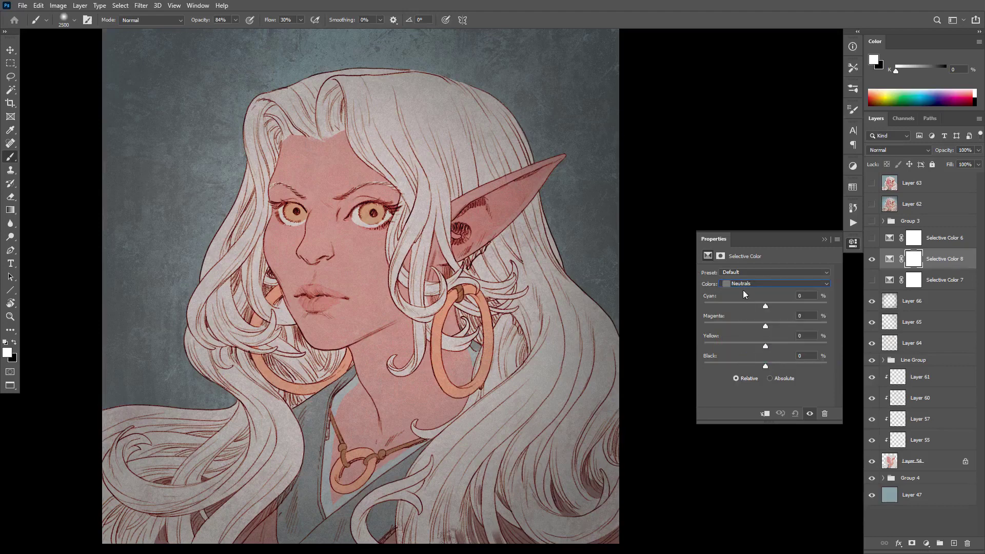
left_click(743, 283)
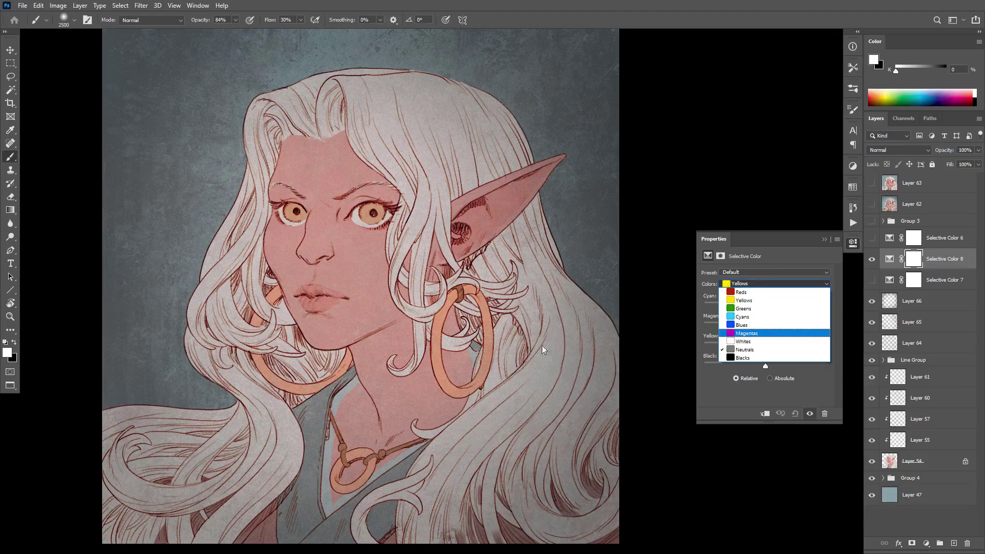
left_click(744, 300)
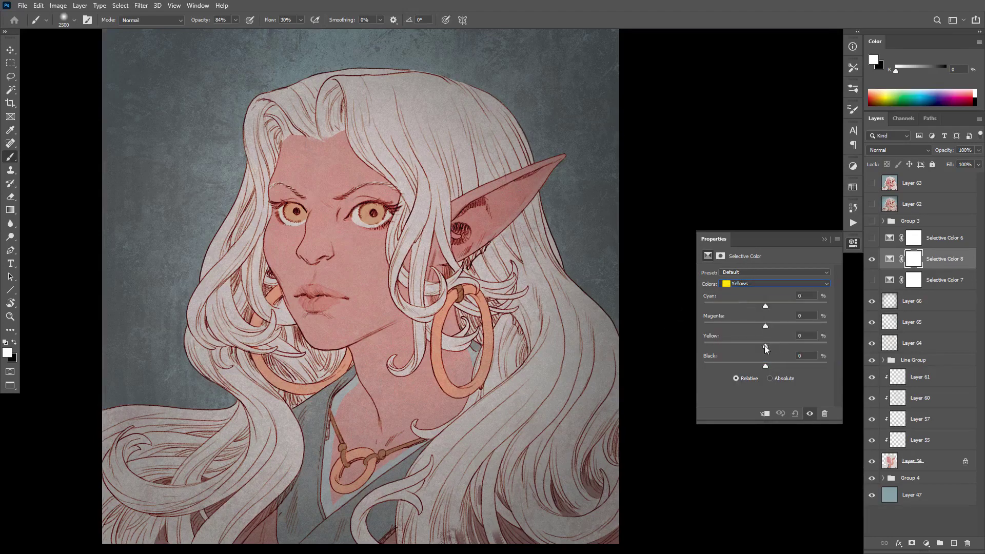
left_click_drag(765, 348, 715, 347)
left_click_drag(788, 348, 820, 343)
left_click_drag(762, 325, 819, 311)
left_click_drag(698, 309, 711, 306)
mouse_move(792, 328)
left_mouse_down()
mouse_move(742, 328)
mouse_move(800, 325)
left_mouse_up()
left_click_drag(803, 346, 800, 346)
left_click(750, 271)
left_click(771, 257)
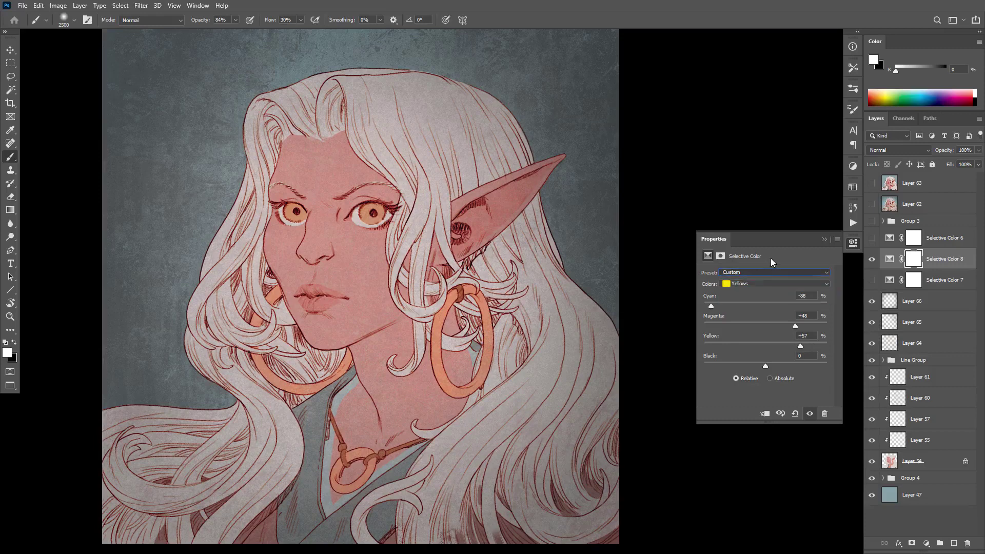
- Try strong positive and negative Cyan shifts, down to -100%, in the Neutrals of Selective Color 8, and undo them
left_click(761, 284)
left_click(759, 351)
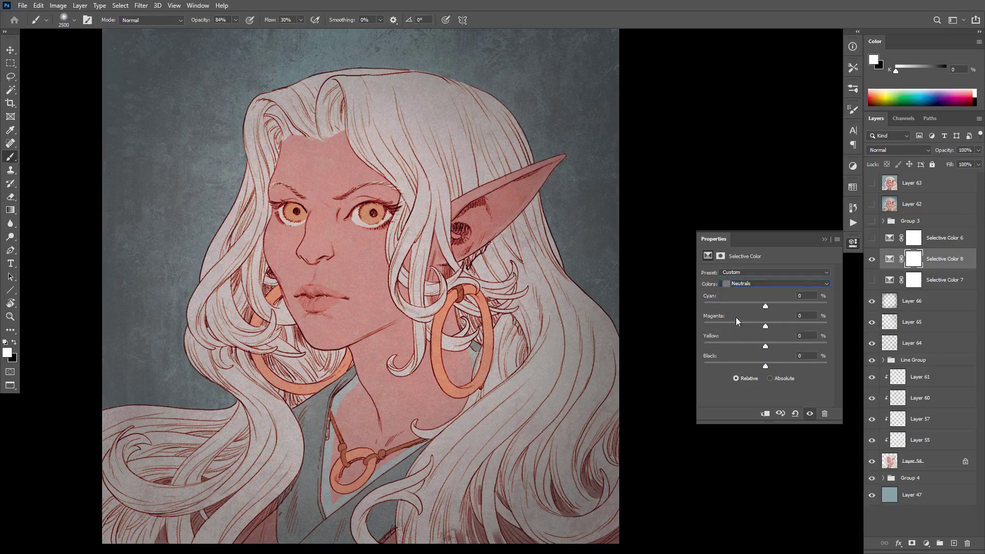
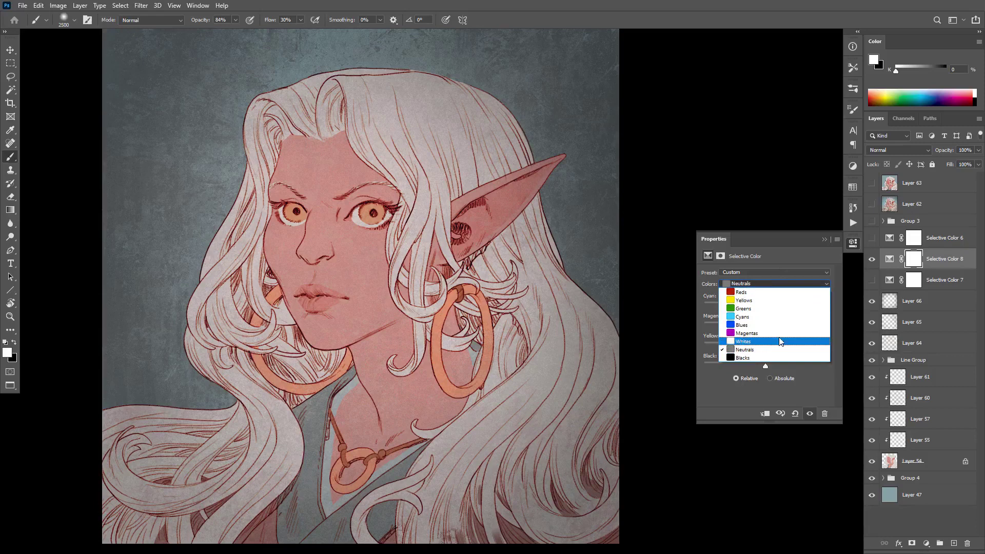
left_click(754, 351)
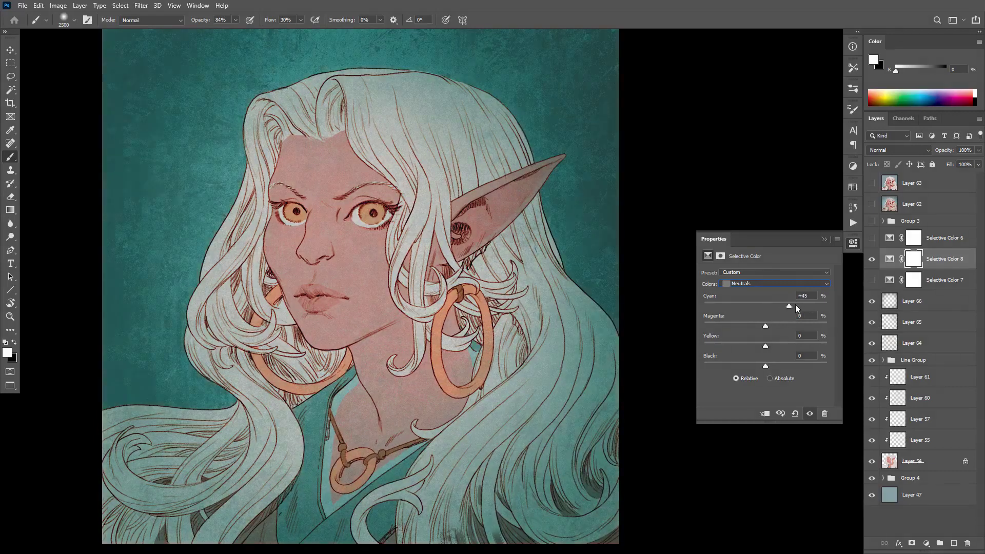
left_click_drag(815, 304, 766, 307)
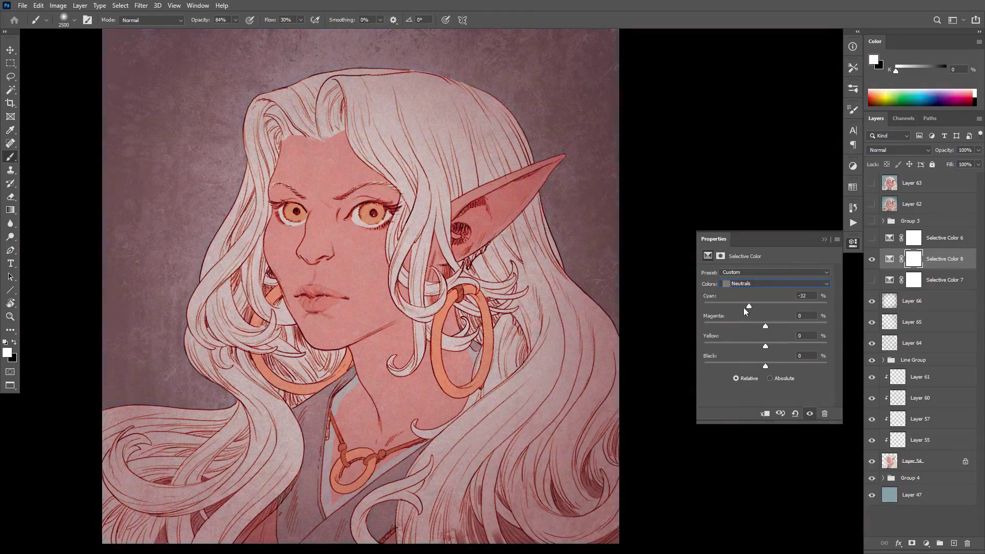
left_click_drag(706, 307, 700, 308)
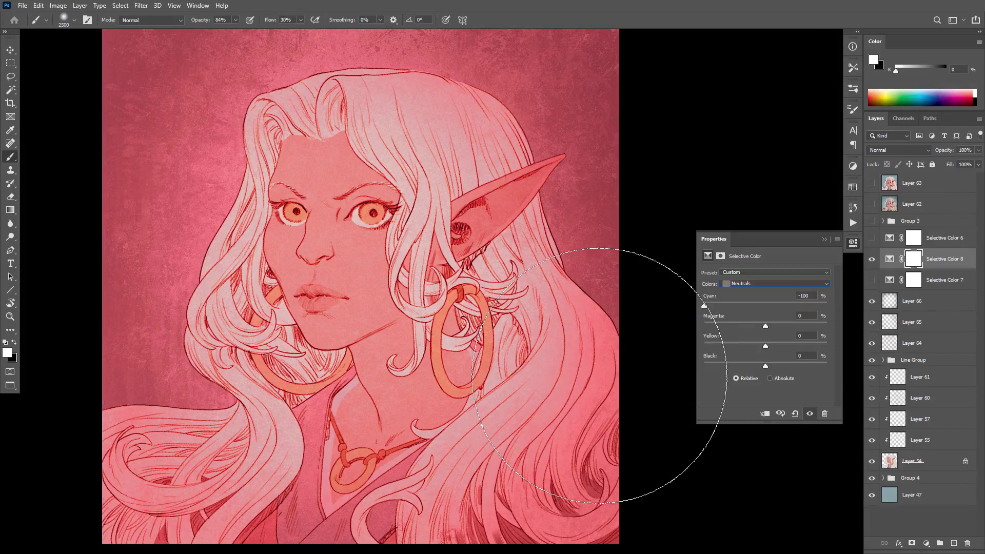
key("ctrl+z")
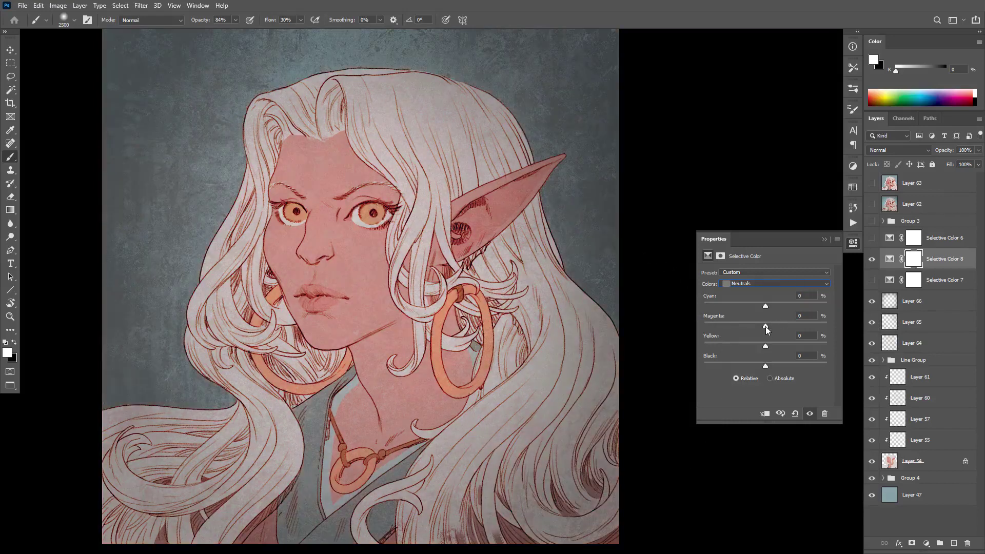
- Try Black at +35% and -16% in the Neutrals of Selective Color 8, and return it to 0%
mouse_move(766, 328)
left_mouse_down()
mouse_move(823, 325)
mouse_move(706, 335)
mouse_move(765, 328)
left_mouse_up()
mouse_move(765, 348)
left_mouse_down()
mouse_move(752, 351)
mouse_move(765, 347)
left_mouse_up()
key("ctrl+z")
left_click_drag(765, 366, 789, 366)
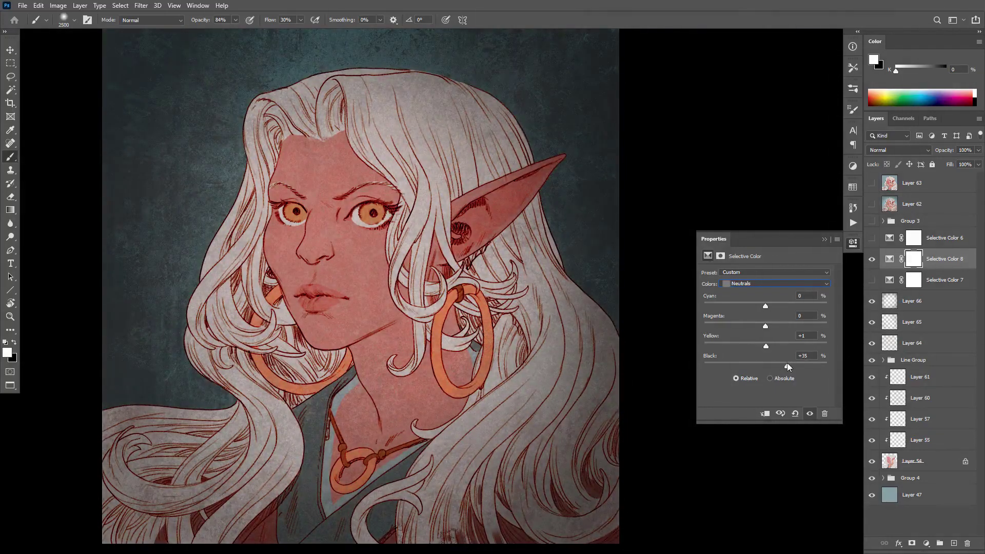
left_click_drag(787, 362, 759, 364)
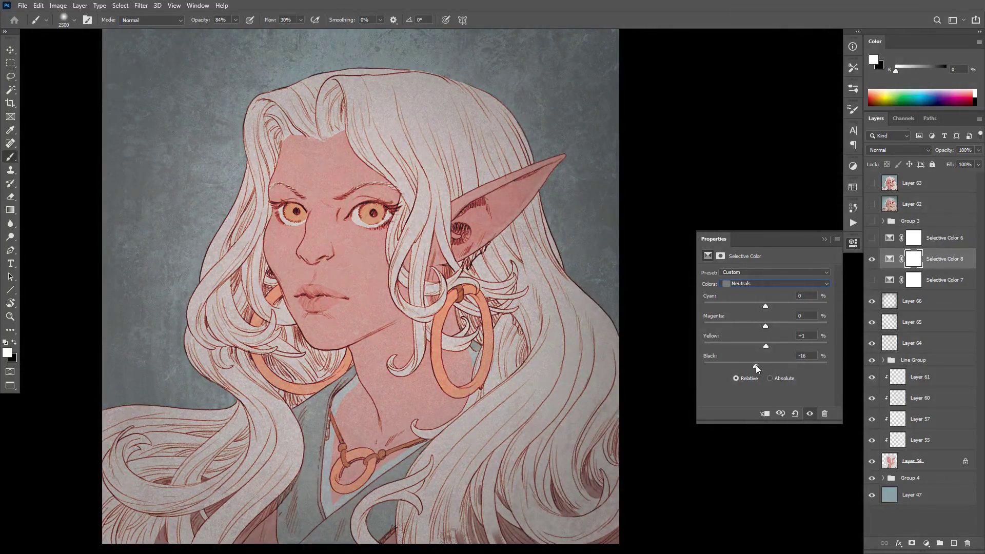
left_click_drag(755, 366, 756, 366)
left_click(765, 365)
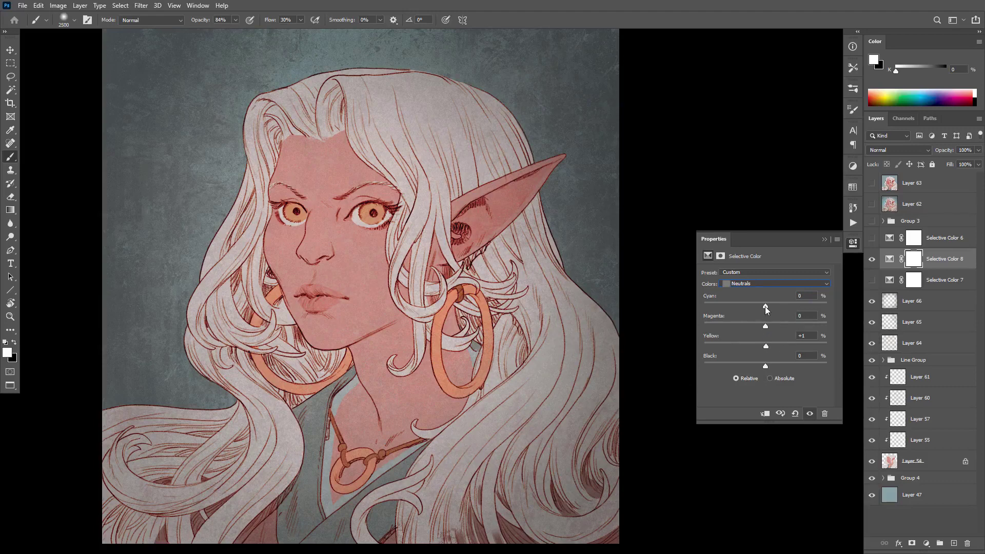
- In the Neutrals of Selective Color 8, set Cyan to -25% and Yellow to +22% for a warm brown grading
left_click_drag(765, 306, 760, 307)
left_click_drag(760, 309, 763, 318)
left_click_drag(765, 328, 766, 349)
left_click_drag(777, 343, 771, 327)
left_click_drag(749, 306, 750, 305)
left_click_drag(778, 346, 766, 329)
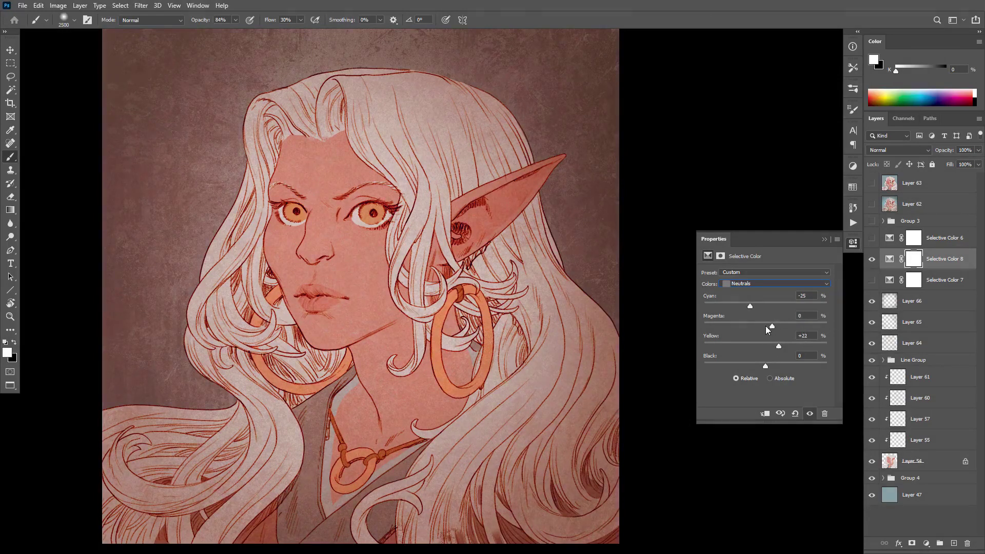
- Compare the Absolute and Relative methods on Selective Color 8, leaving it on Relative
left_click(770, 378)
left_click(736, 378)
left_click(771, 378)
left_click(735, 378)
left_click(735, 378)
- Show Selective Color 7 together with Selective Color 8, and toggle Selective Color 8 to compare the combined grading
left_click(882, 266)
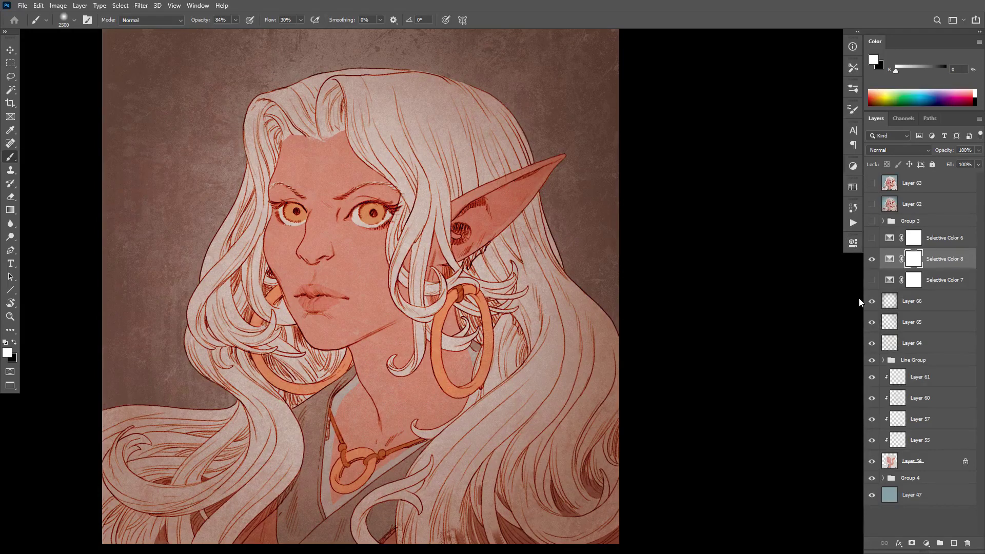
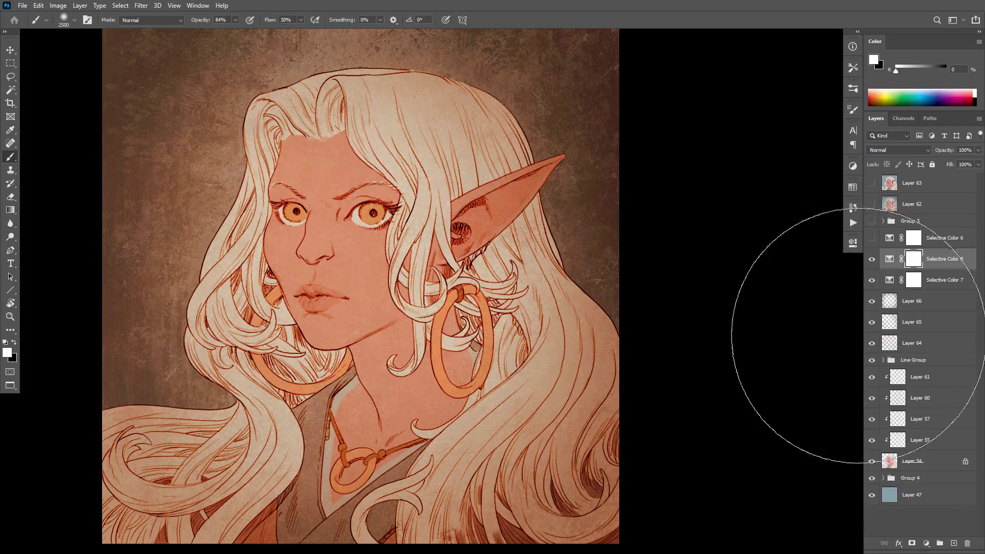
left_click(871, 260)
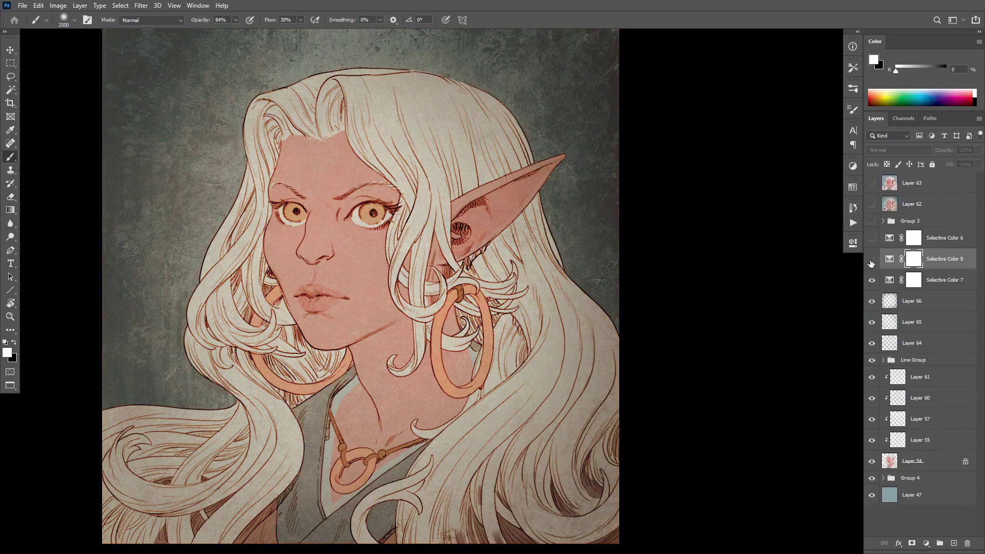
left_click(871, 260)
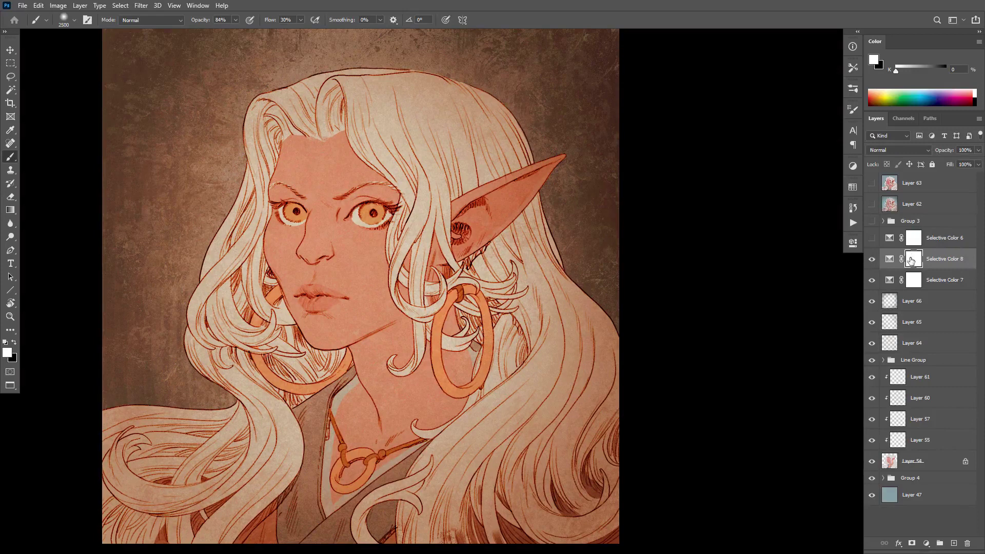
- Open Color Range on the layer mask of Selective Color 8 and move the dialog clear of the layer list
left_click(911, 261)
left_click(121, 6)
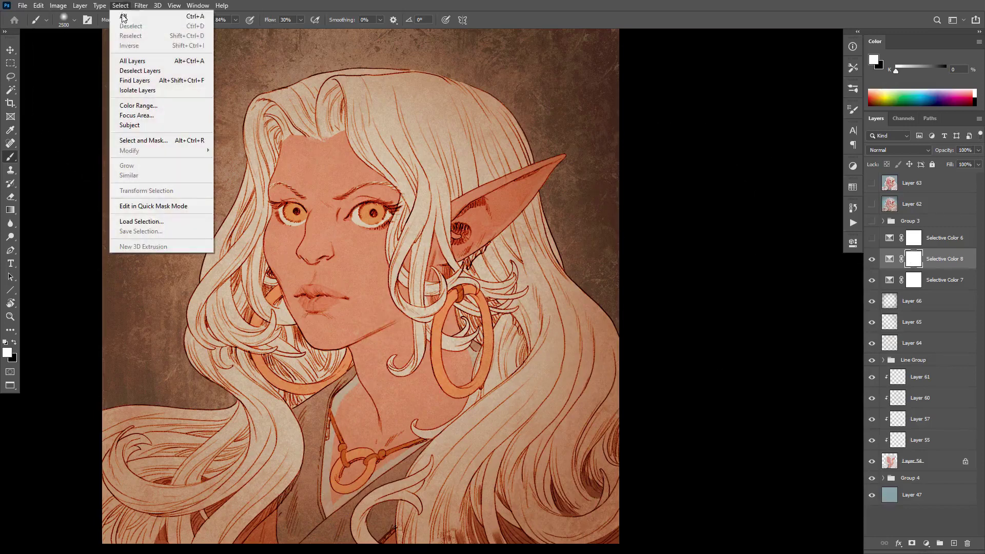
left_click(161, 111)
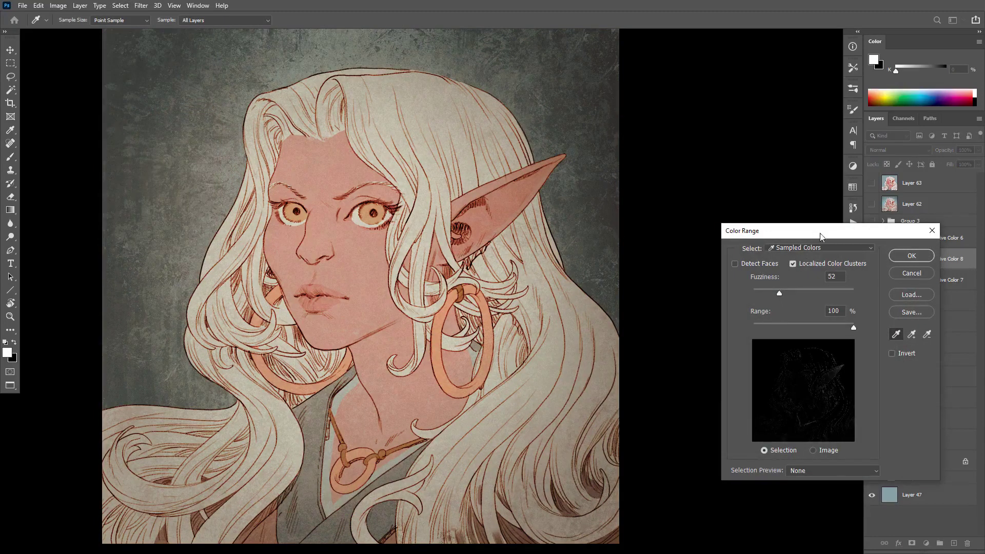
left_click_drag(821, 236, 728, 265)
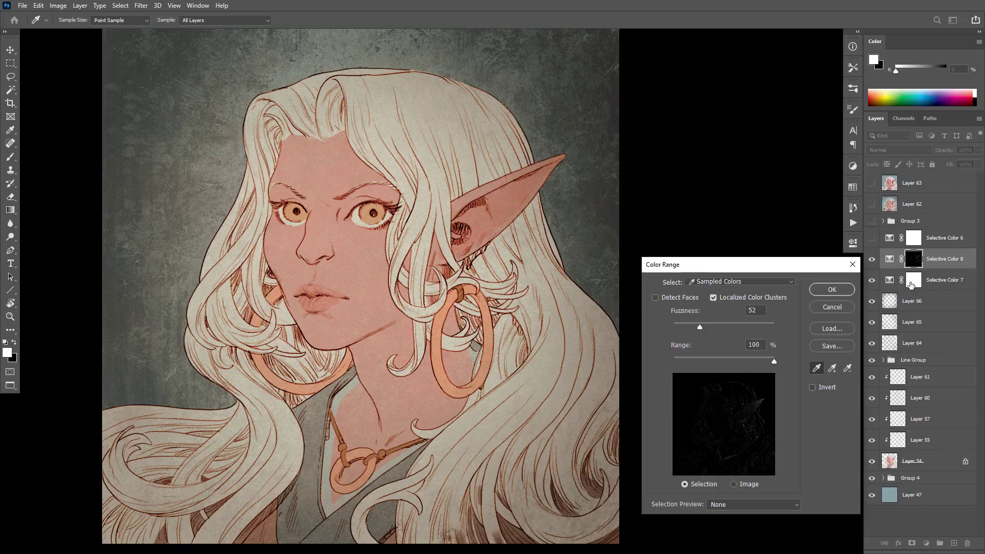
- Try masking Selective Color 8 by sampling the facial skin, forehead, pendant area, and upper and lower hair in turn as the Color Range colour
left_click(352, 249)
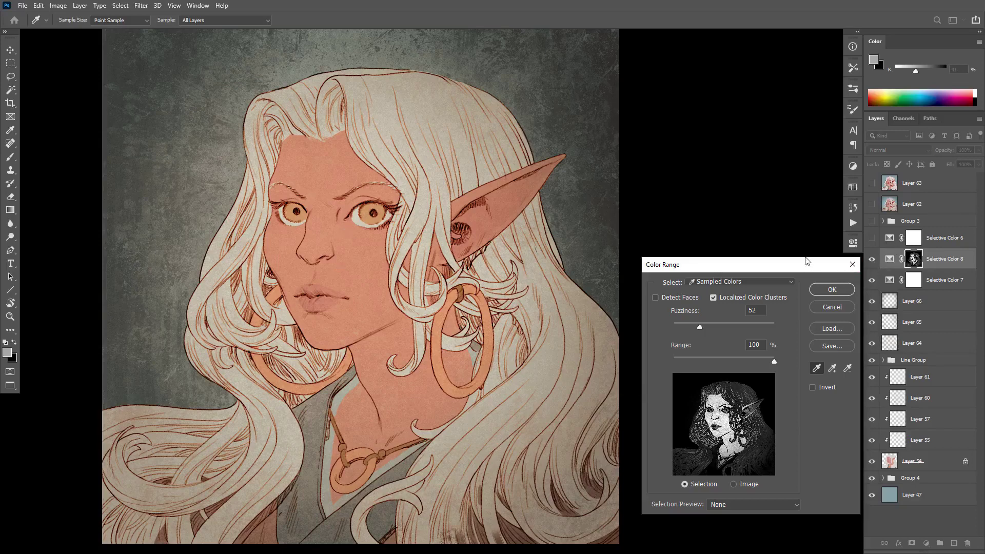
left_click(331, 175)
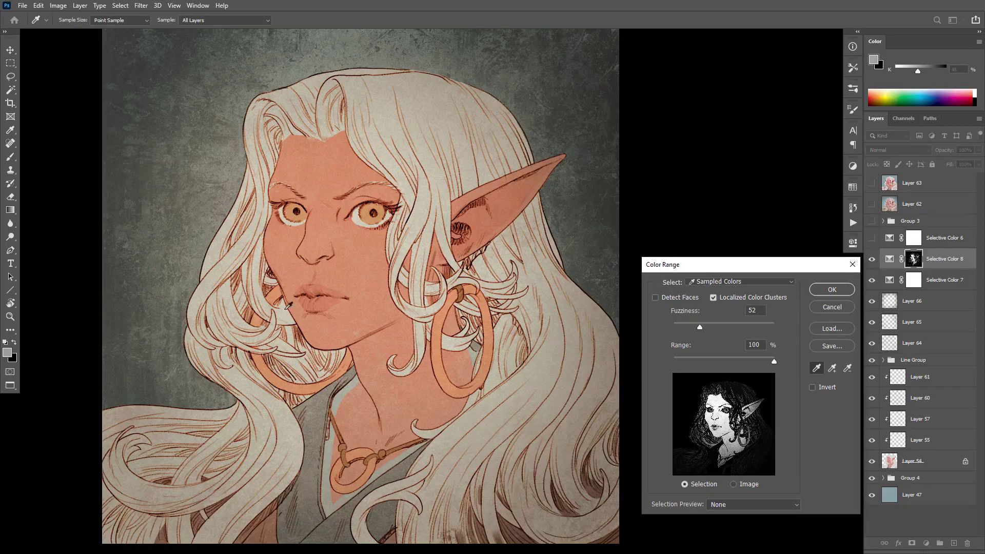
left_click(229, 306)
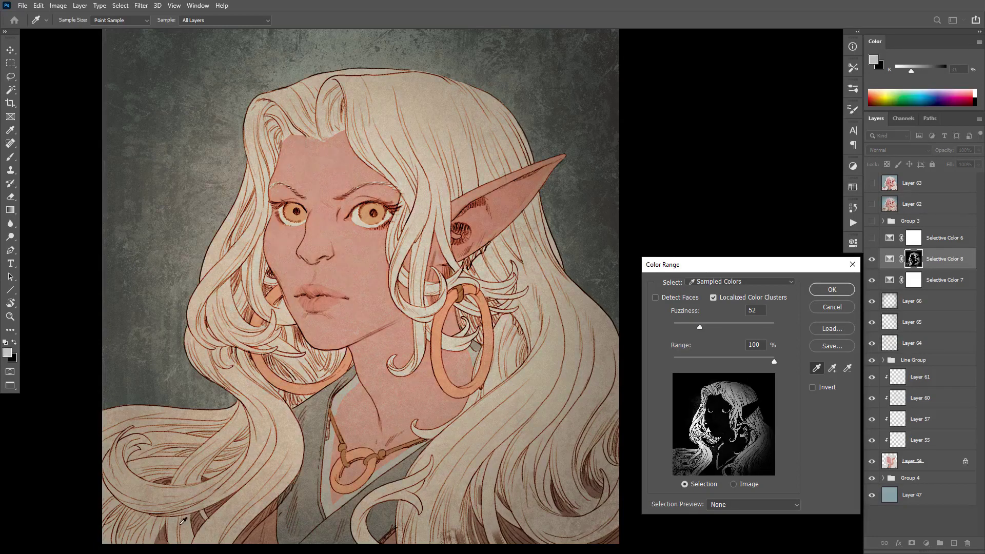
left_click(365, 450)
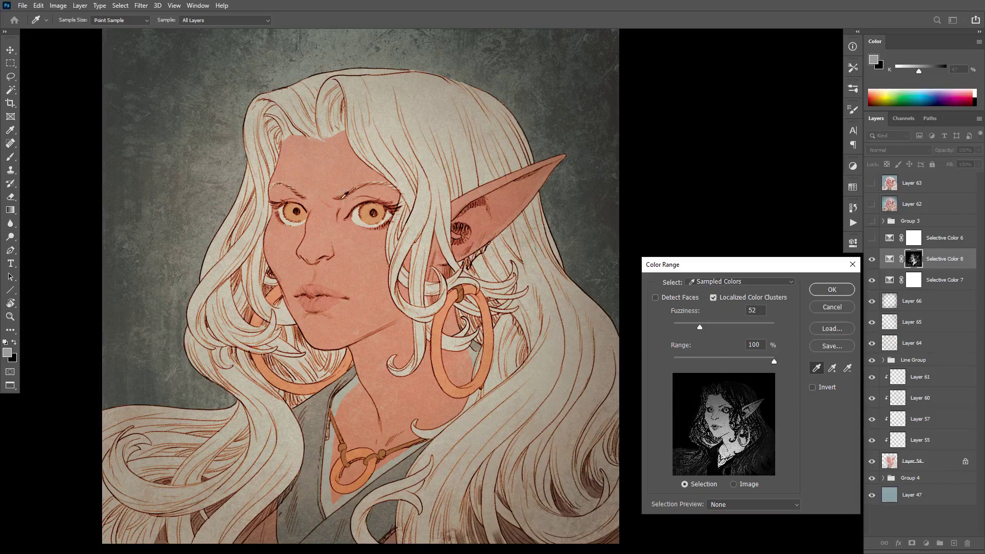
left_click(319, 154)
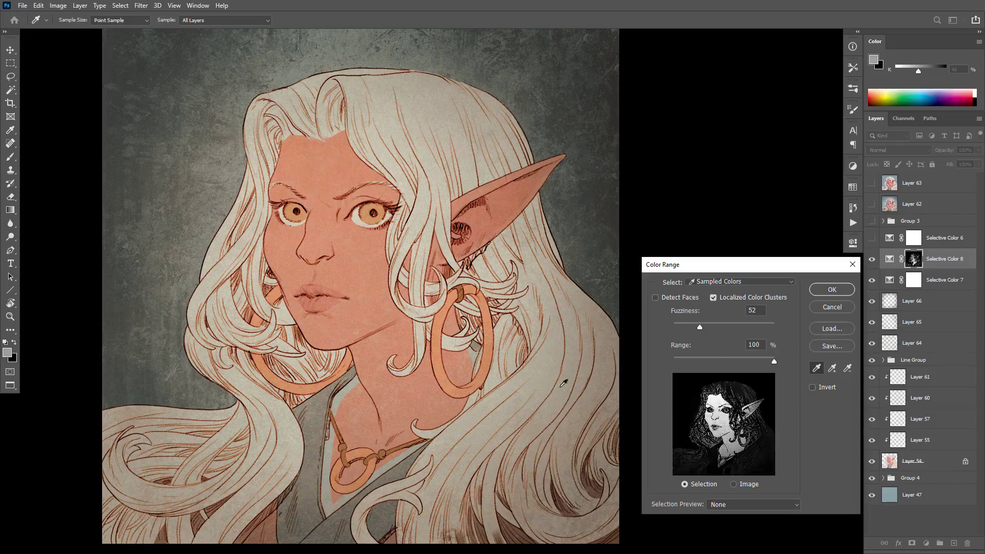
left_click(350, 80)
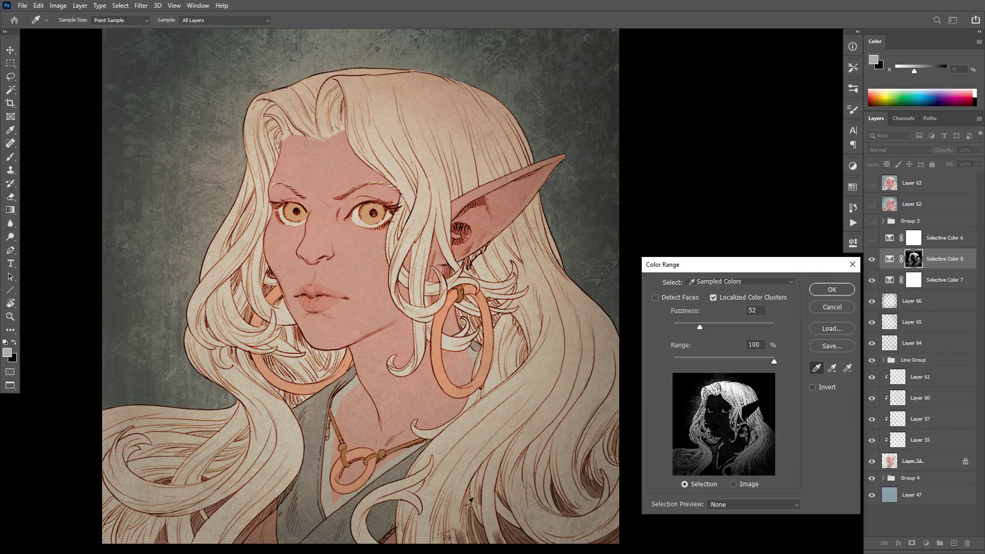
left_click(425, 524)
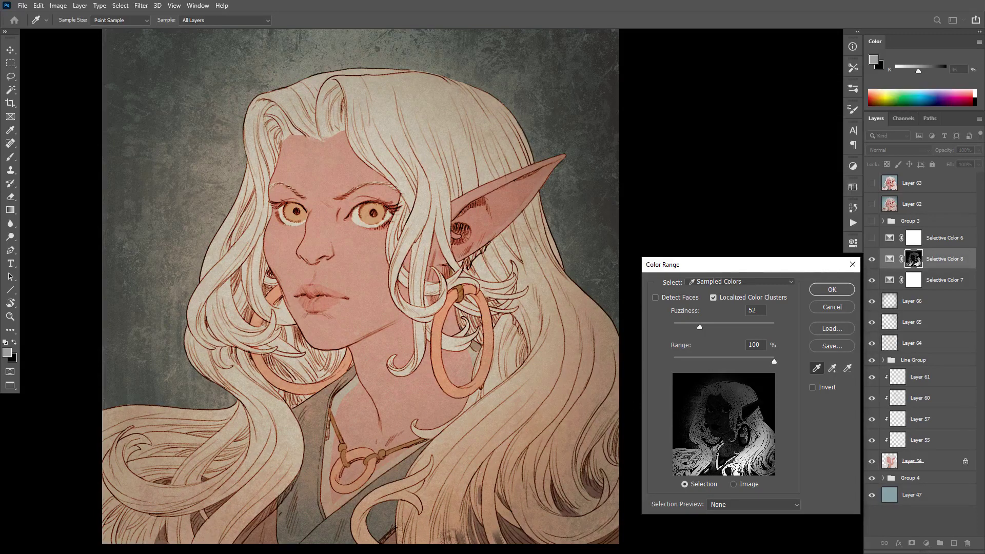
- Compare Color Range without Localized Color Clusters by sampling the hair, neck skin and clothing, then re-enable the option
left_click(713, 299)
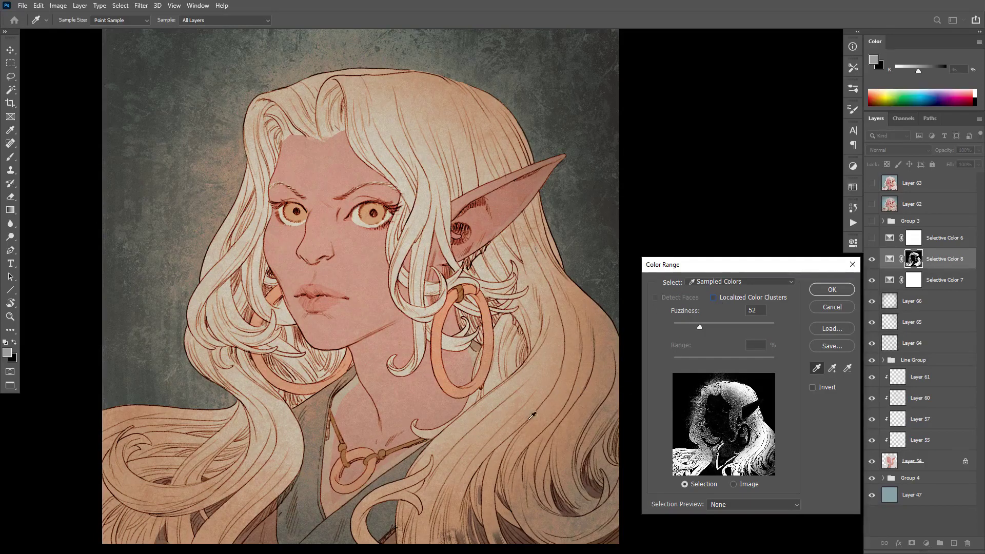
left_click(496, 418)
left_click(337, 441)
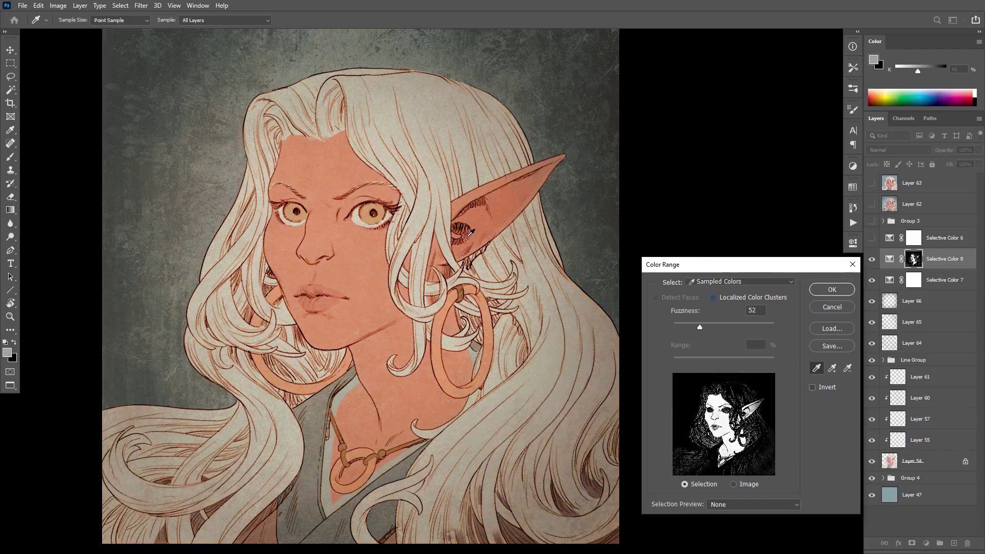
left_click(398, 469)
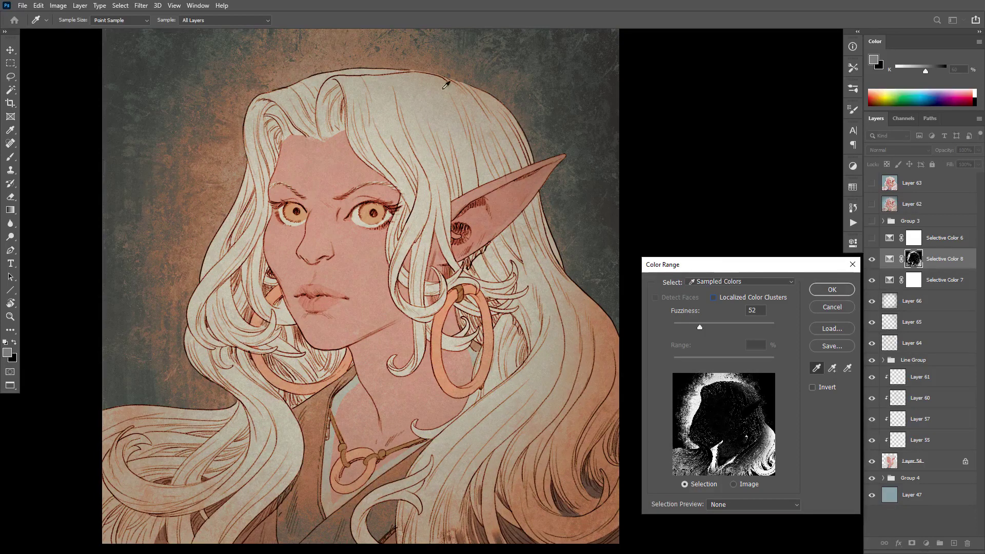
left_click(714, 297)
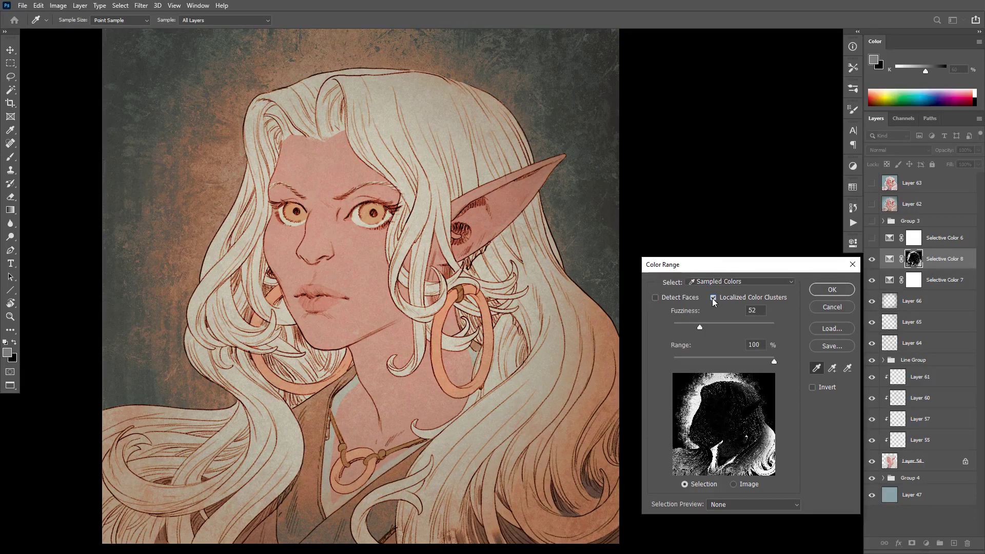
- With Localized Color Clusters on, sample different spots in the lower-right and lower-left hair to compare the masked areas against the original image
left_click(491, 526)
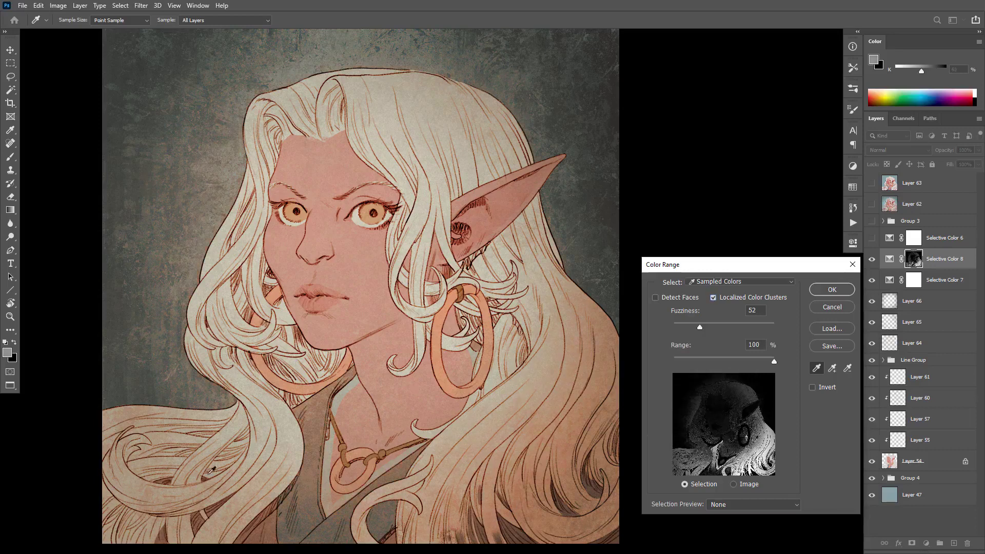
left_click(188, 488)
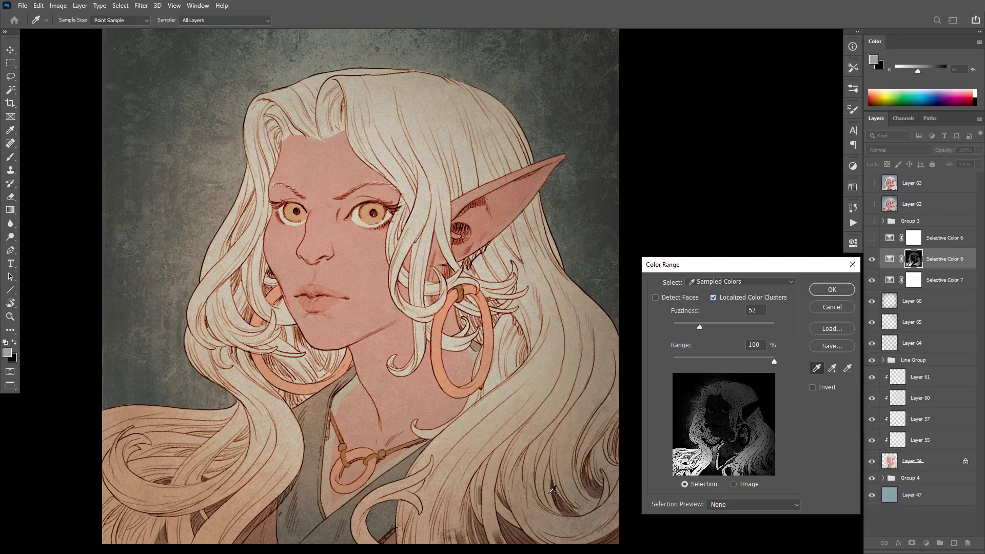
left_click(560, 519)
scroll(560, 519, "down", 1)
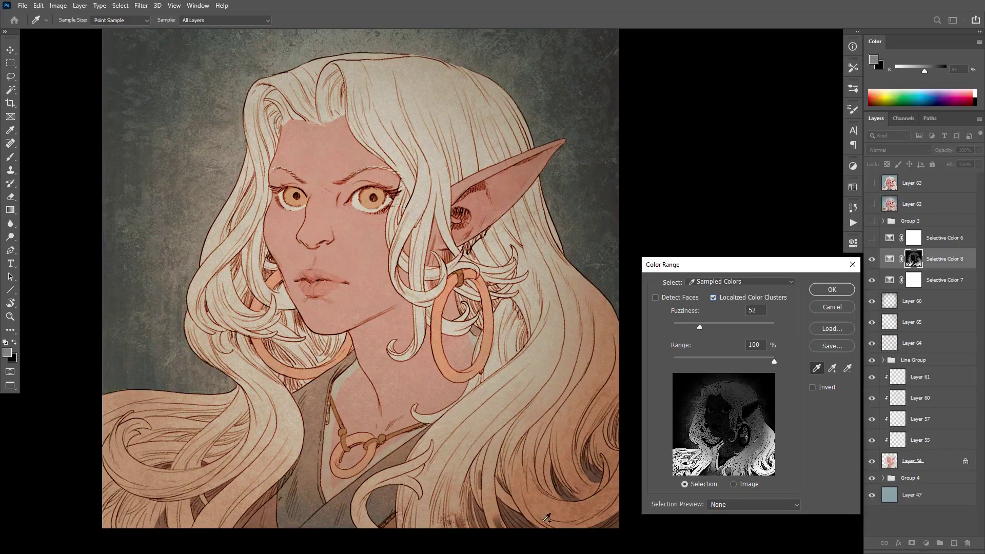
key("ctrl")
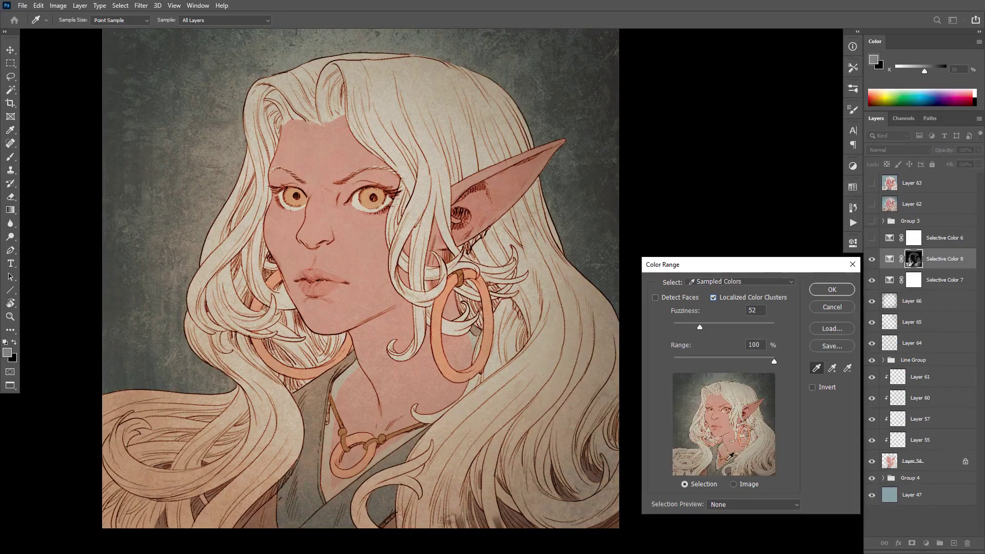
left_click(533, 478)
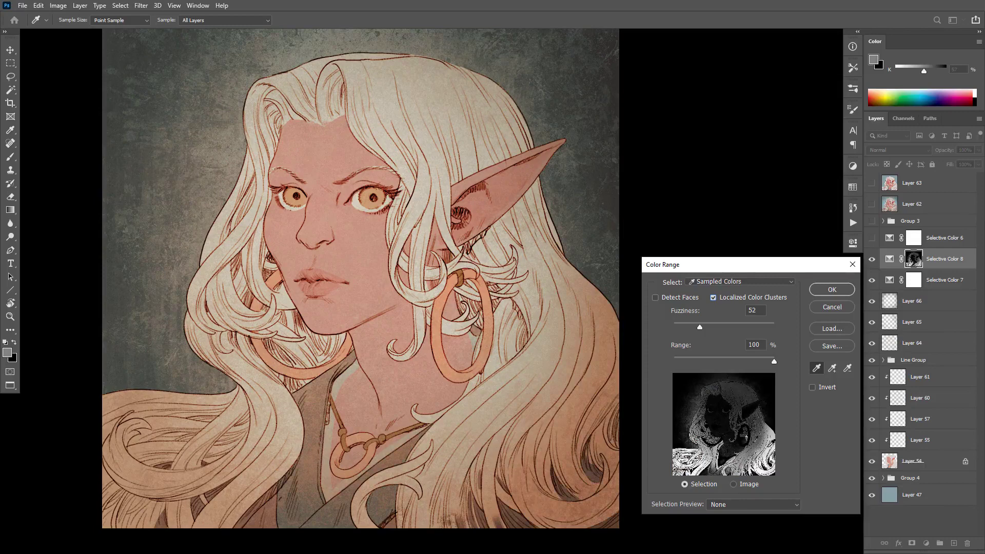
left_click(445, 455)
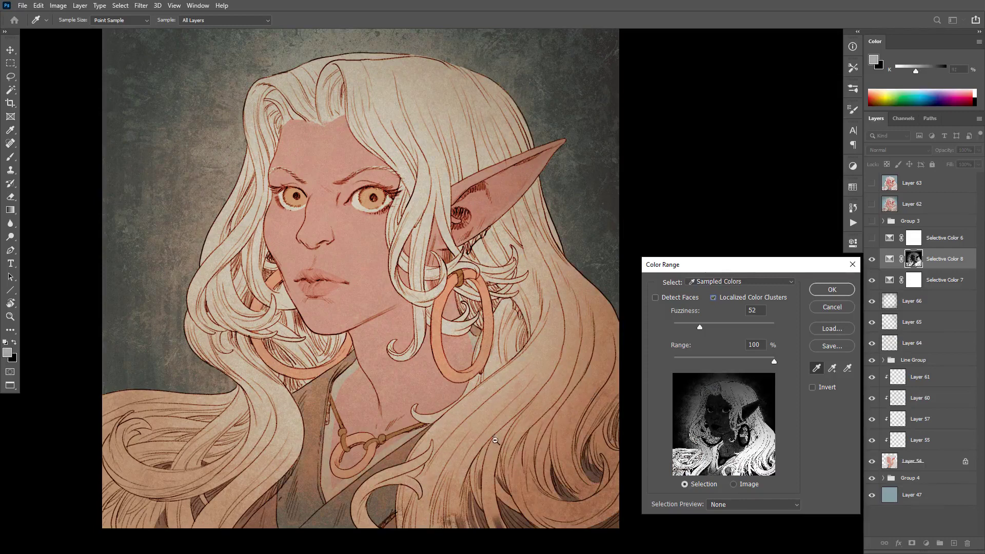
scroll(515, 446, "down", 3)
scroll(518, 461, "down", 1)
scroll(505, 461, "up", 5)
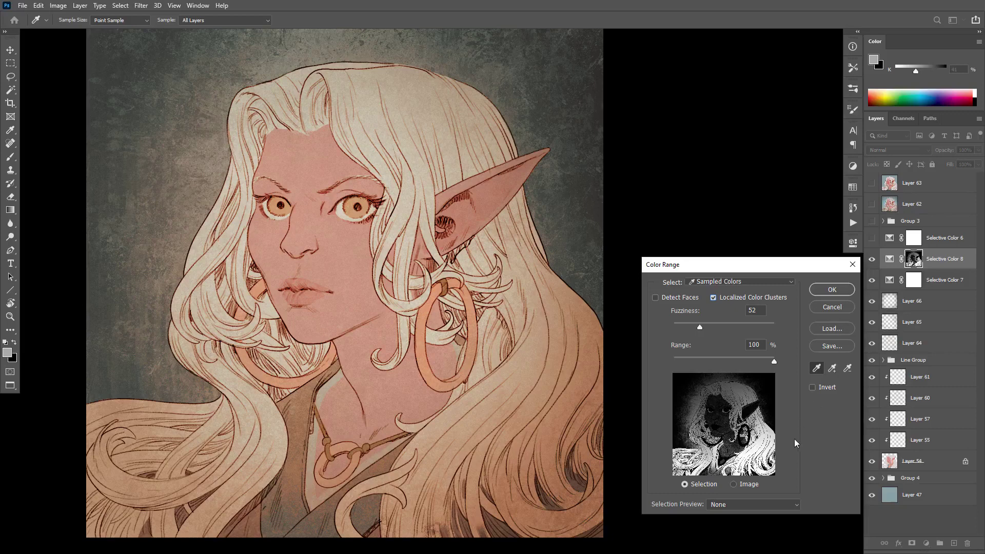
- Compare Color Range Fuzziness values of 90, 136, 27 and 15 on the hair selection
key("alt")
key("ctrl")
left_click_drag(700, 327, 699, 321)
left_click_drag(699, 325, 719, 327)
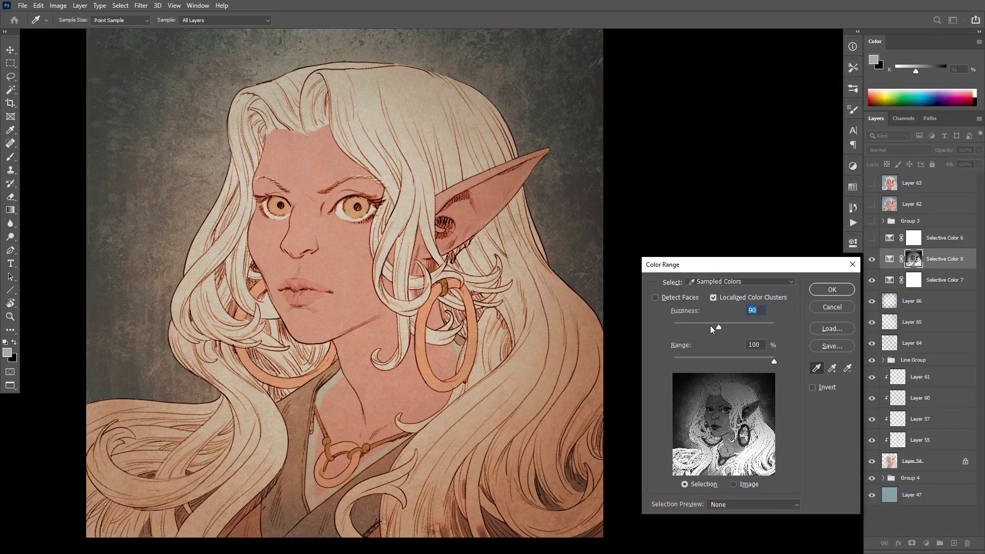
left_click(719, 327)
left_click(743, 327)
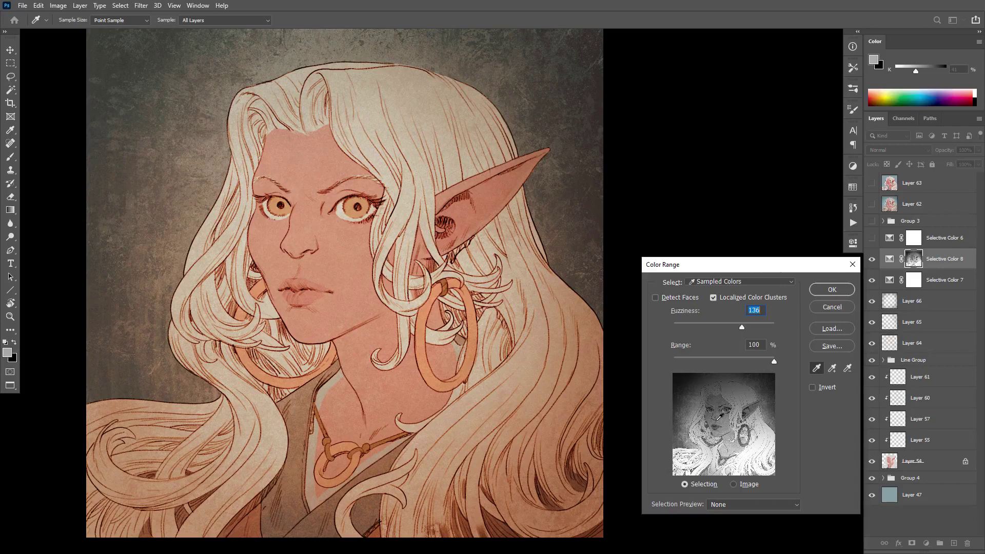
left_click(688, 323)
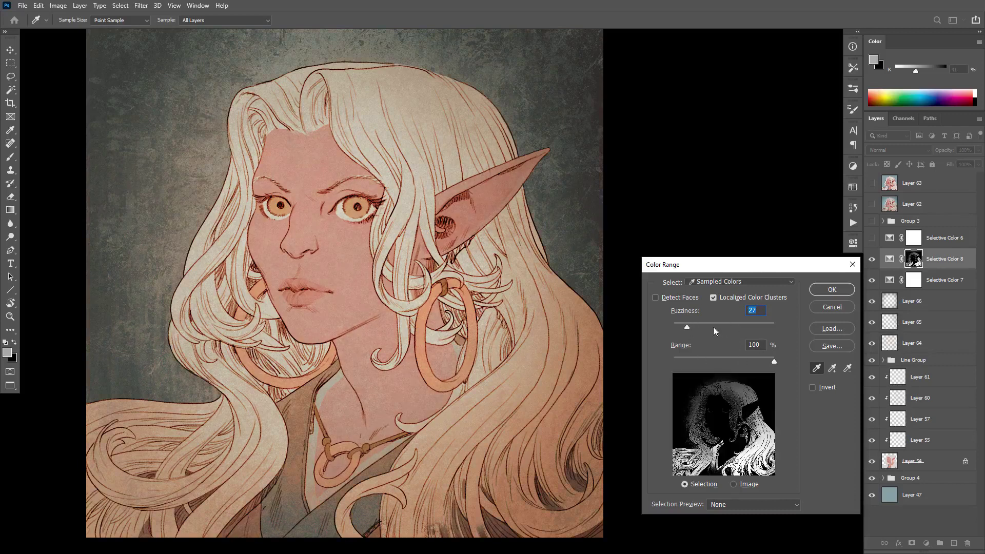
left_click_drag(686, 329, 681, 328)
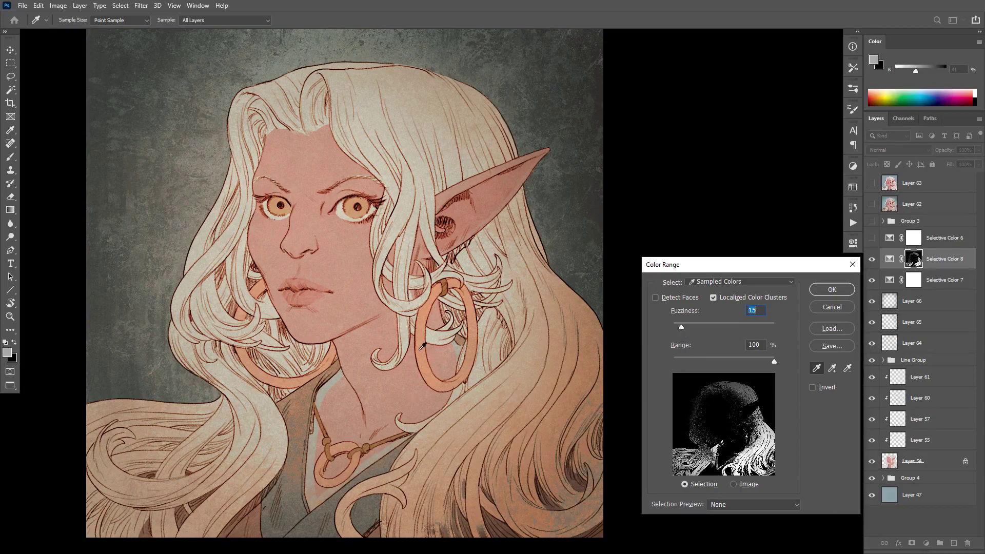
- Sample several spots on the forehead skin at the low Fuzziness, then try a Fuzziness of 82
left_click(304, 196)
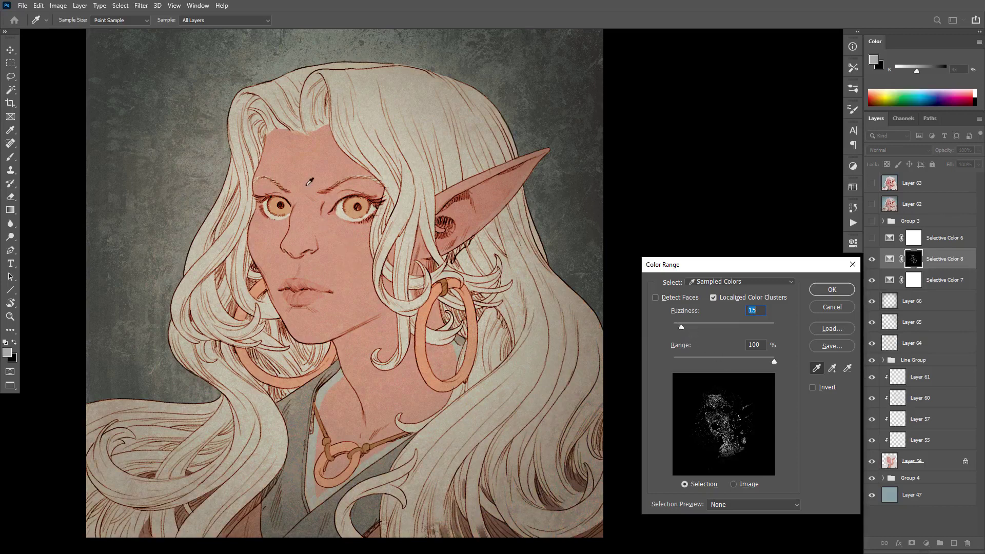
left_click(308, 184)
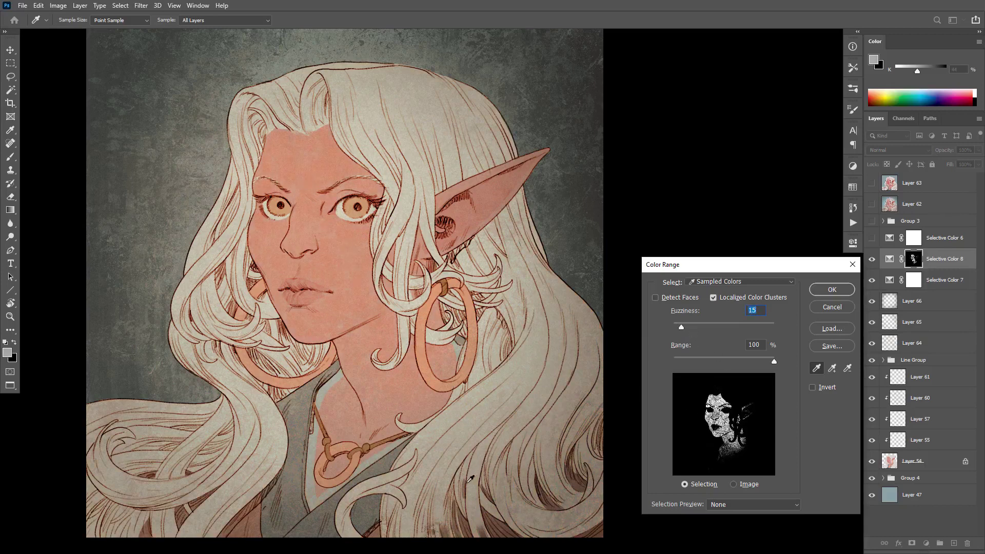
left_click(306, 176)
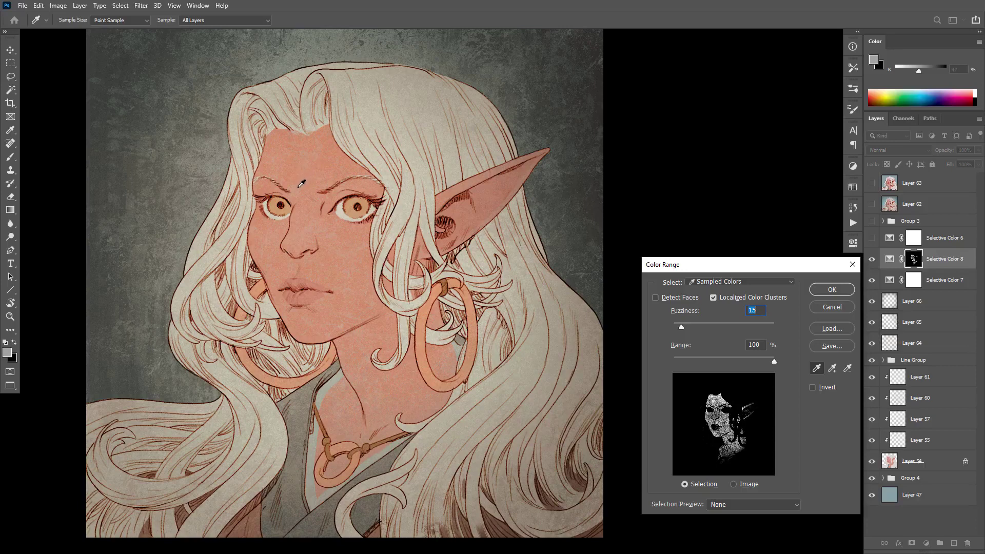
left_click(319, 148)
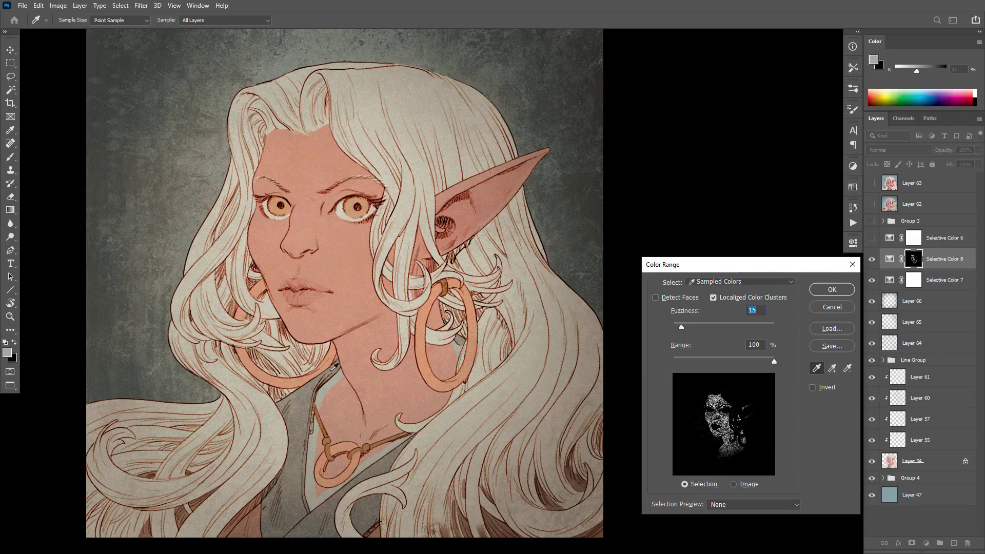
left_click_drag(700, 326, 715, 327)
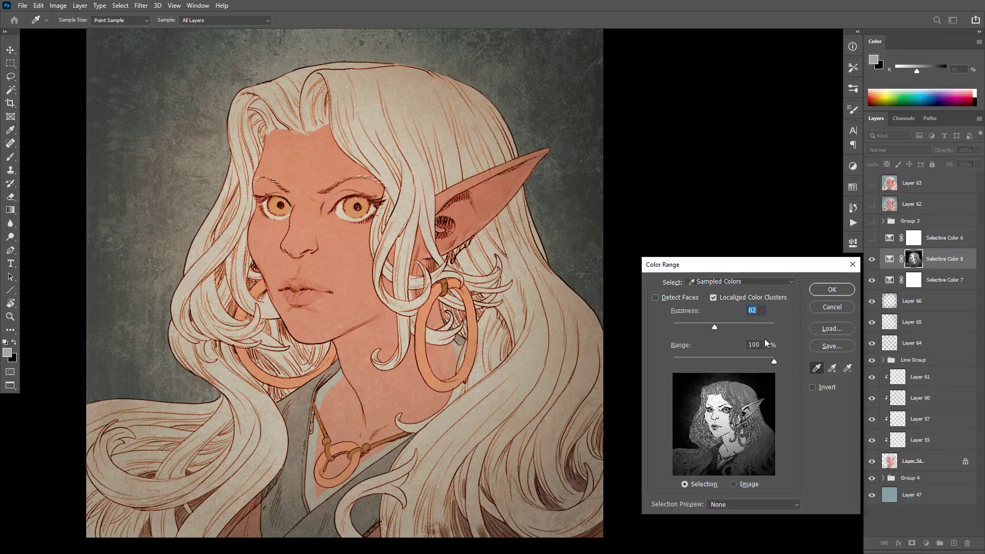
- Set Fuzziness to 52, sample the hair at the portrait's lower edge right of the clothing, and apply the Color Range mask
left_click_drag(713, 325, 700, 325)
left_click(409, 519)
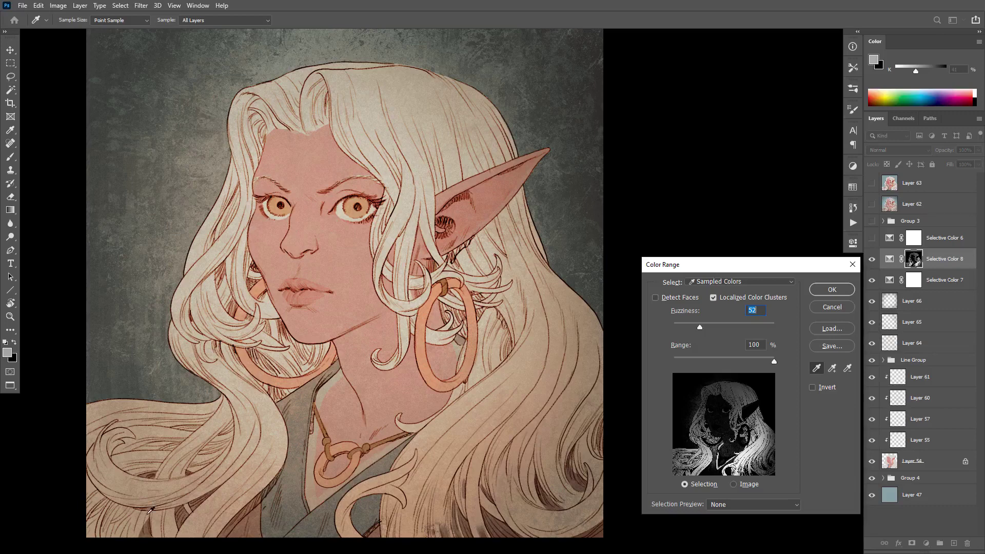
left_click(825, 291)
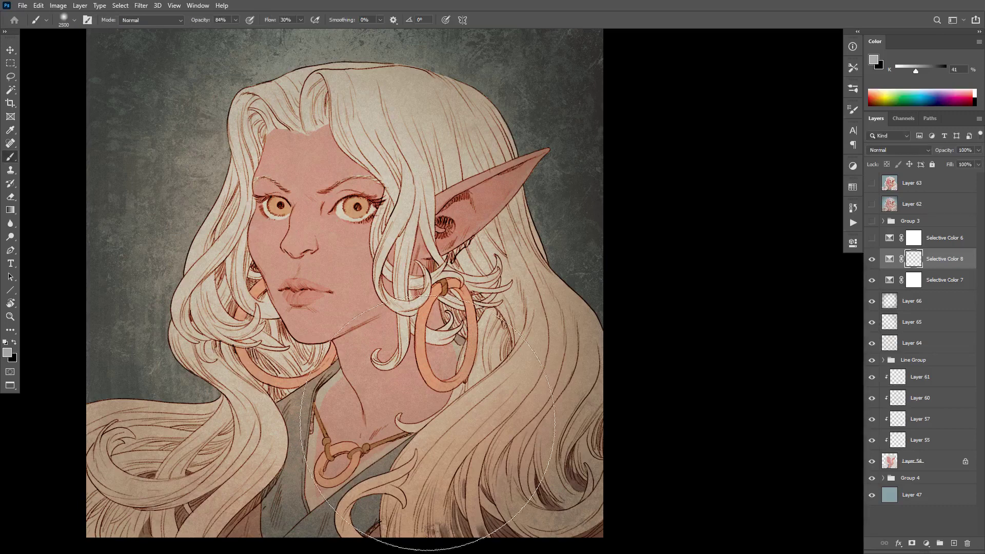
- Compare the whole portrait with and without Selective Color 8, and inspect its layer mask on its own
scroll(444, 425, "down", 5)
left_click_drag(483, 445, 515, 444)
scroll(515, 445, "up", 2)
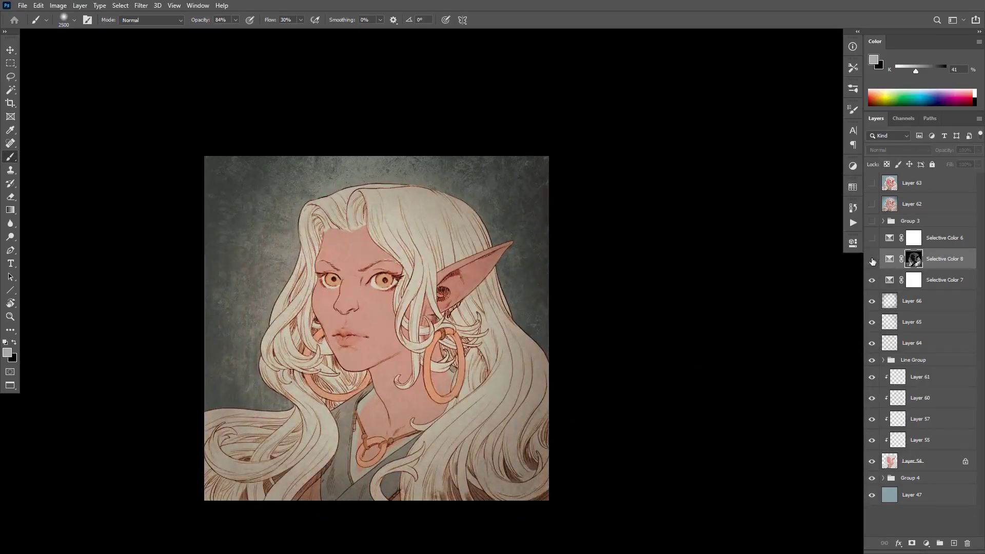
left_click(913, 260, "alt")
left_click(913, 260, "alt")
- Reset the colours to default and softly erase over the hair and face on the isolated Selective Color 8 mask, then return to the portrait
key("e")
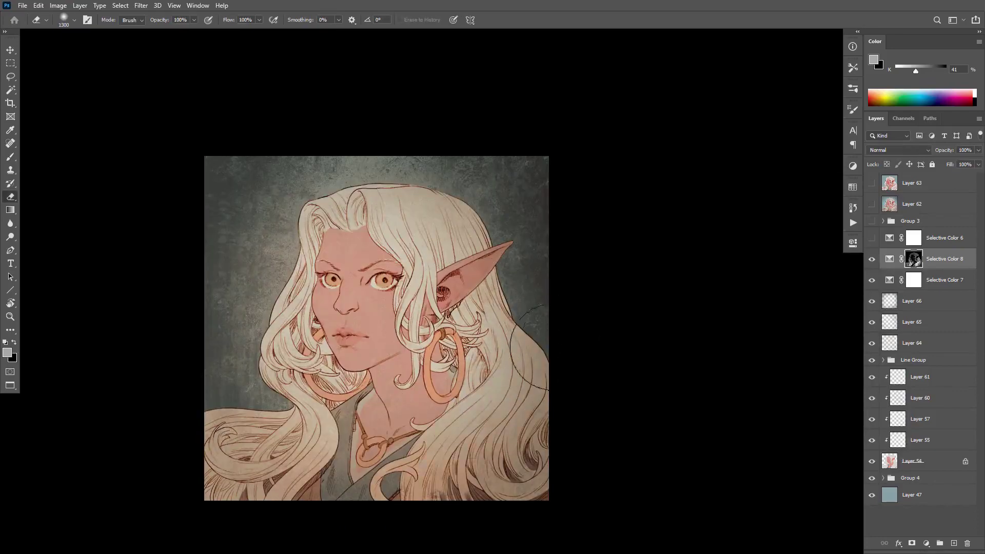
key("d")
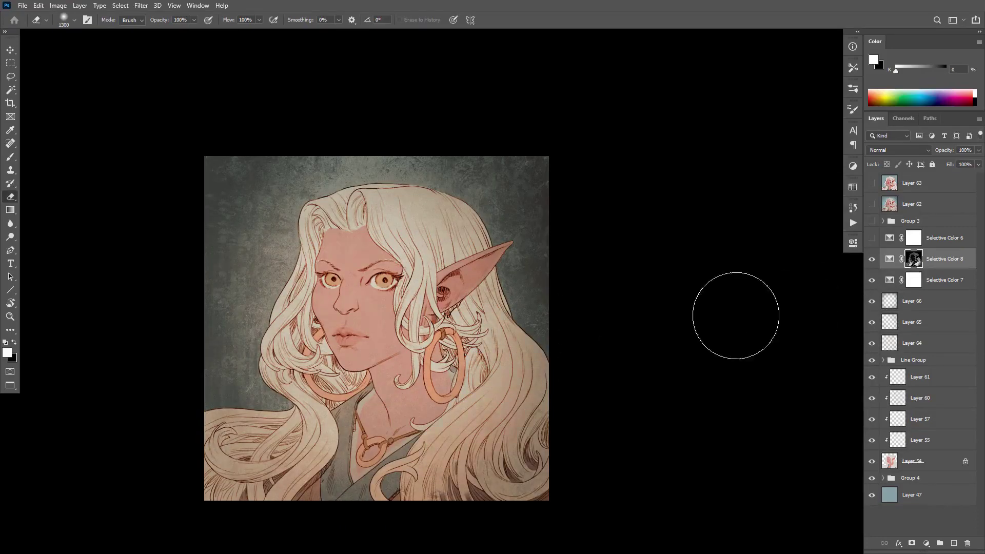
left_click(913, 260, "alt")
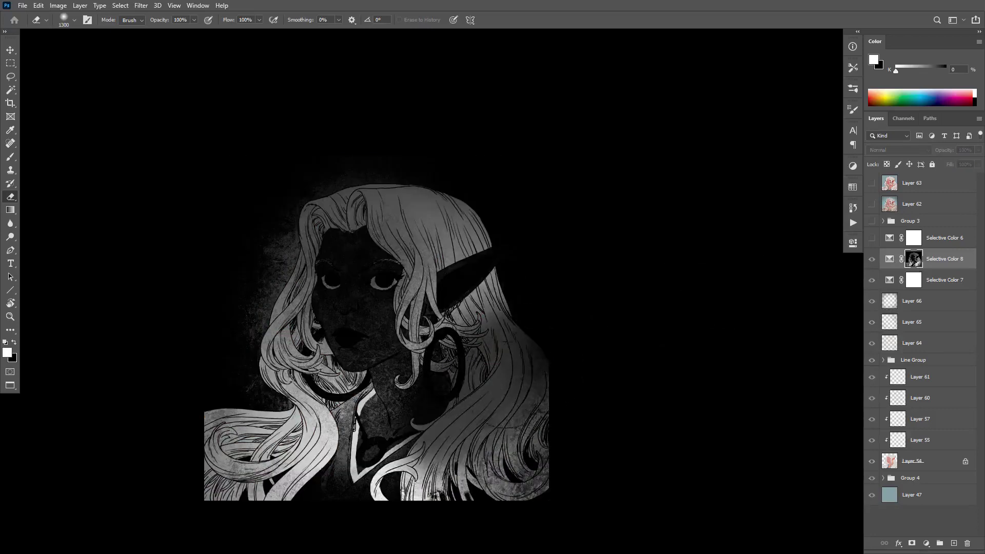
mouse_move(493, 385)
left_mouse_down()
mouse_move(354, 429)
mouse_move(328, 410)
mouse_move(297, 349)
mouse_move(377, 225)
mouse_move(421, 287)
left_mouse_up()
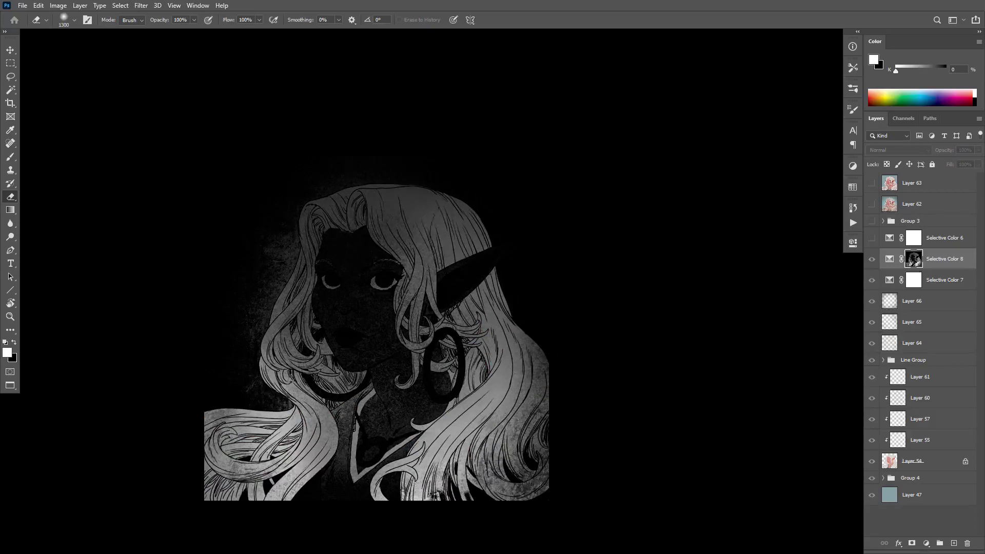
left_click(914, 260, "alt")
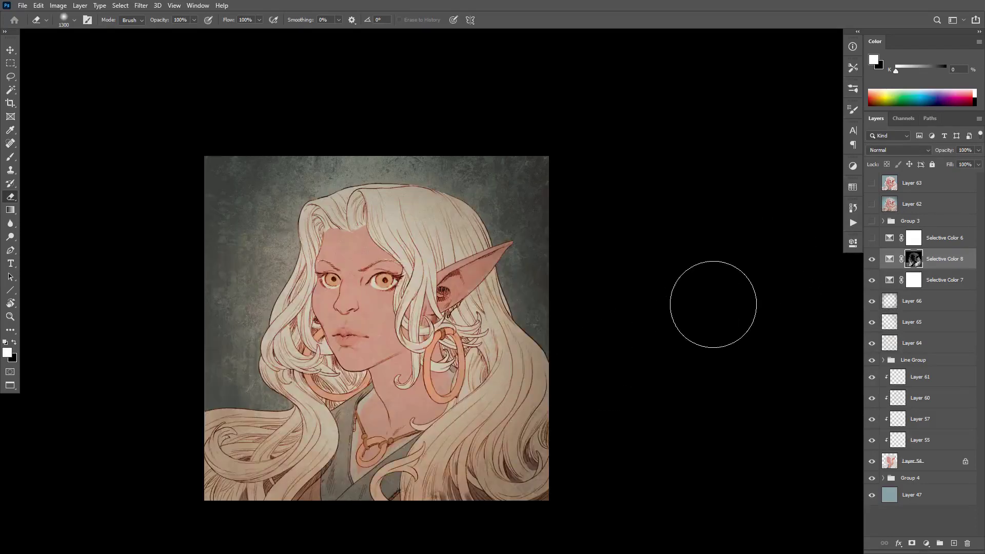
- Try exaggerated Neutrals values on Selective Color 8: Cyan -100, Magenta +49 and a much stronger Yellow
key("alt+BackSpace")
key("ctrl+z")
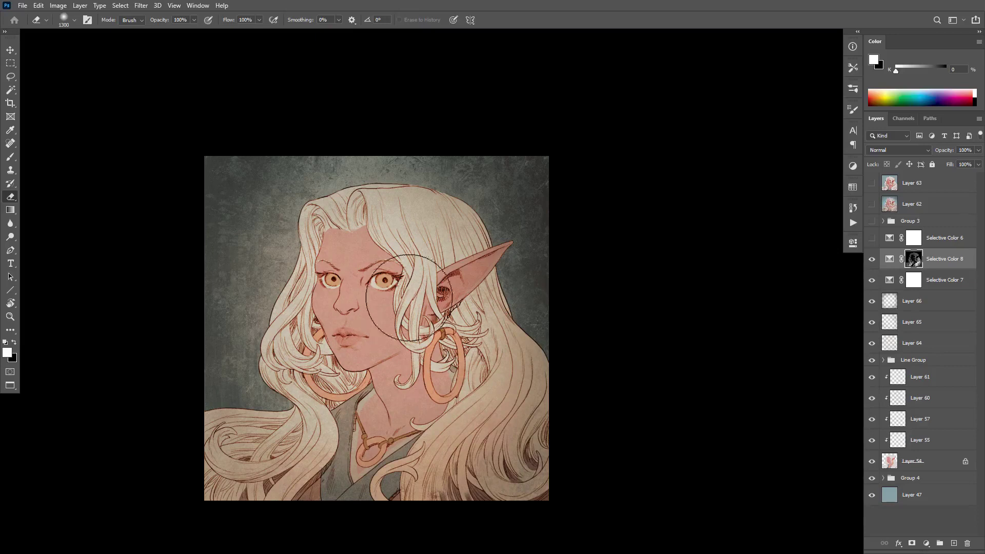
double_click(894, 260)
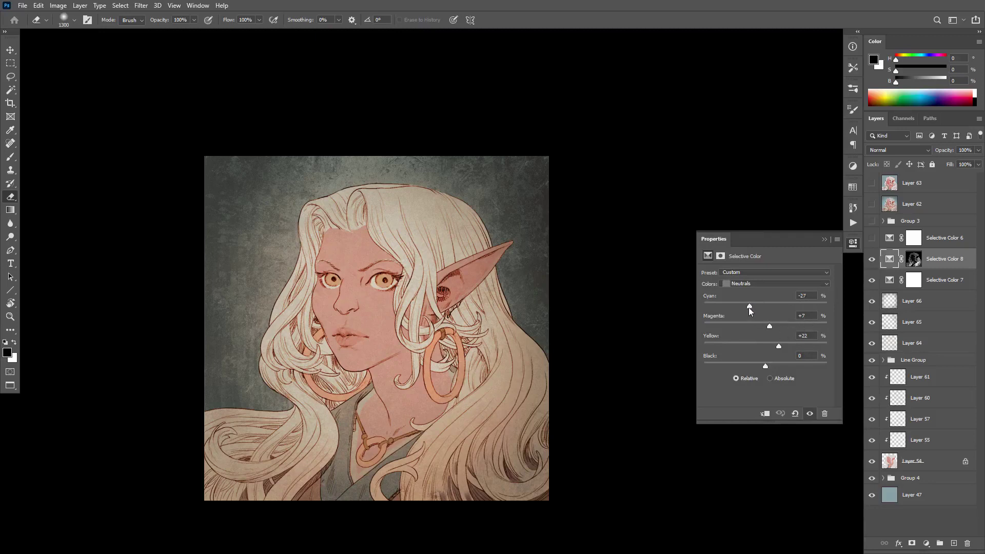
left_click_drag(749, 308, 695, 331)
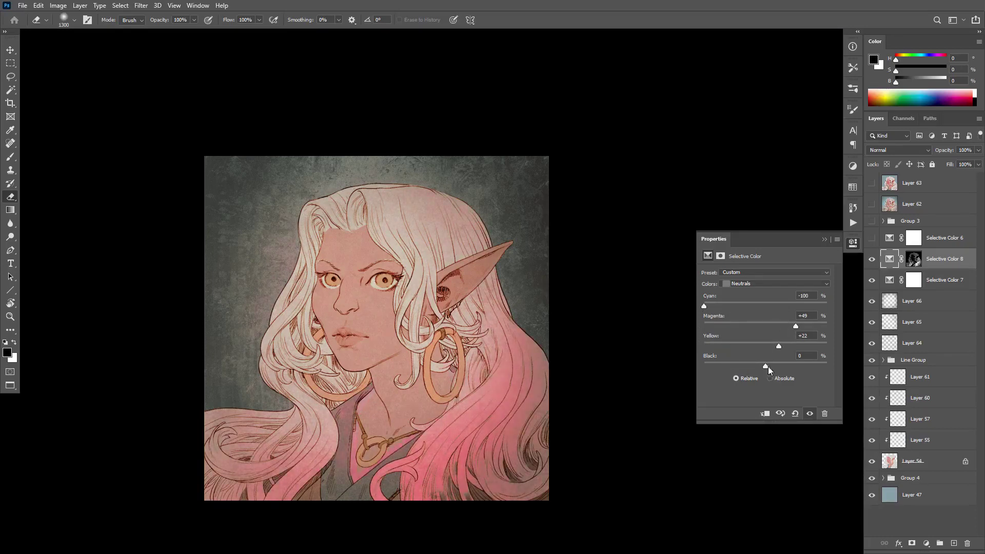
left_click_drag(779, 348, 817, 349)
left_click(501, 374)
left_click_drag(523, 384, 560, 388)
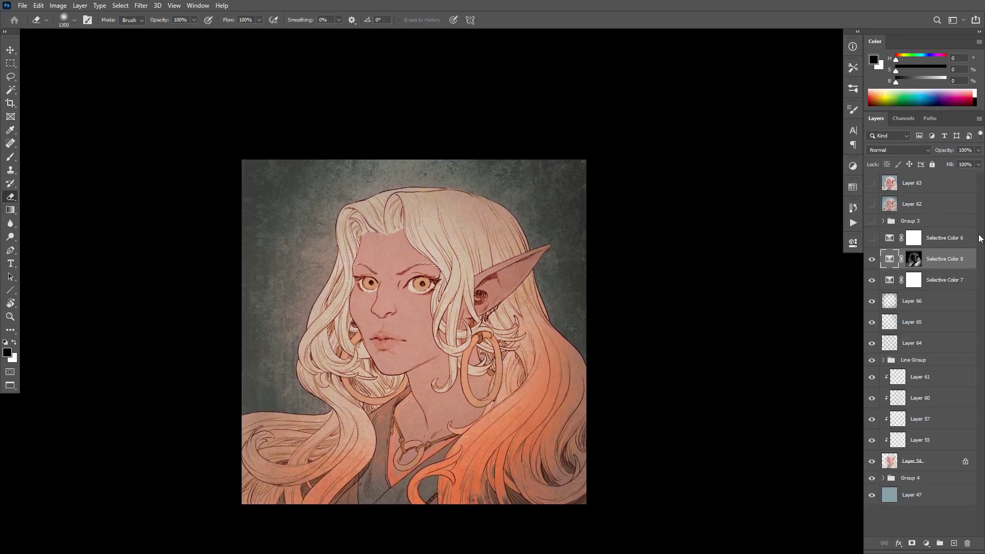
- Check the exaggerated grading with the Selective Color 8 mask disabled and enabled, and undo the exaggerated Neutrals values
left_click(913, 259, "shift")
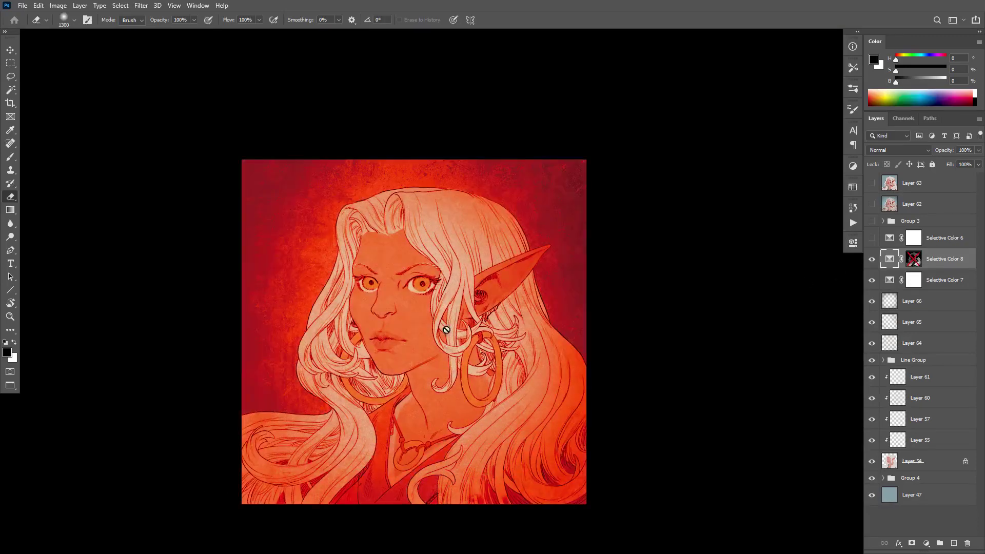
left_click(914, 259, "shift")
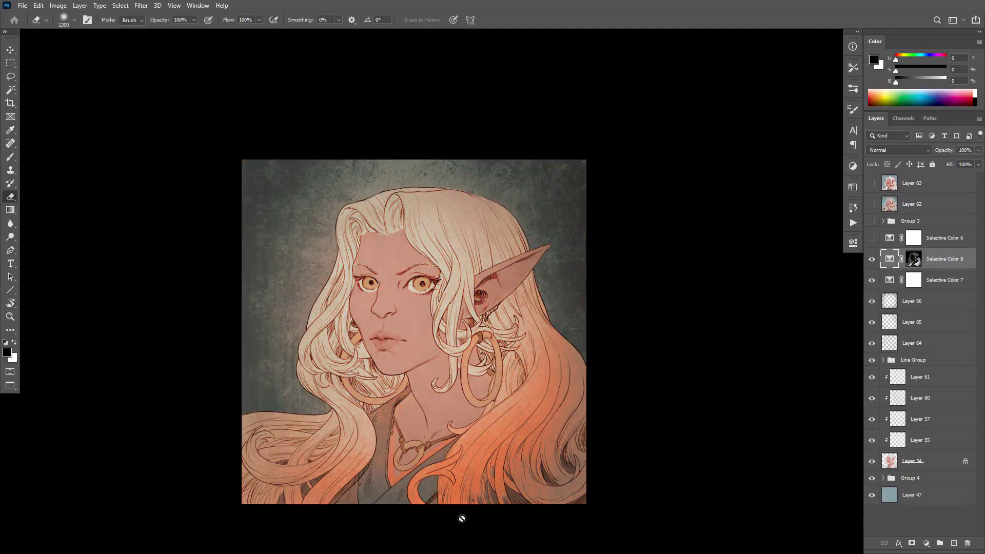
key("ctrl+z")
key("ctrl+shift+z")
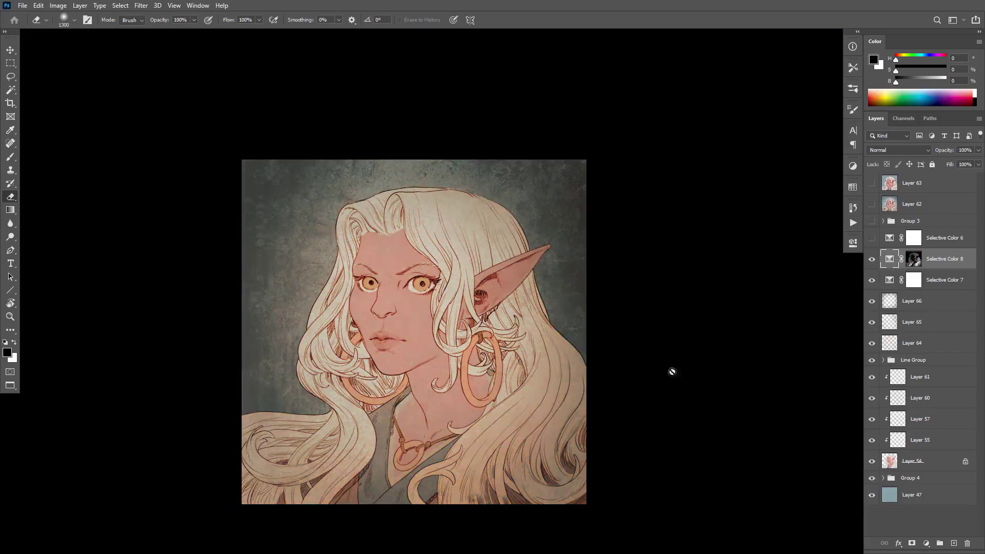
- Compare the whole portrait with and without the restored Selective Color 8 grading
left_click_drag(494, 409, 547, 428)
scroll(559, 434, "down", 2)
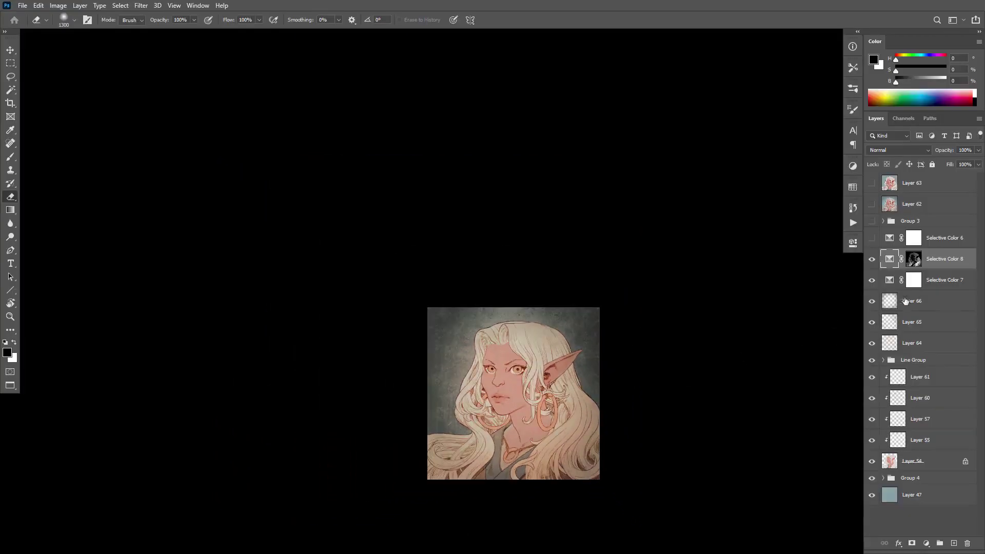
left_click(872, 259)
left_click(872, 259)
scroll(540, 431, "up", 5)
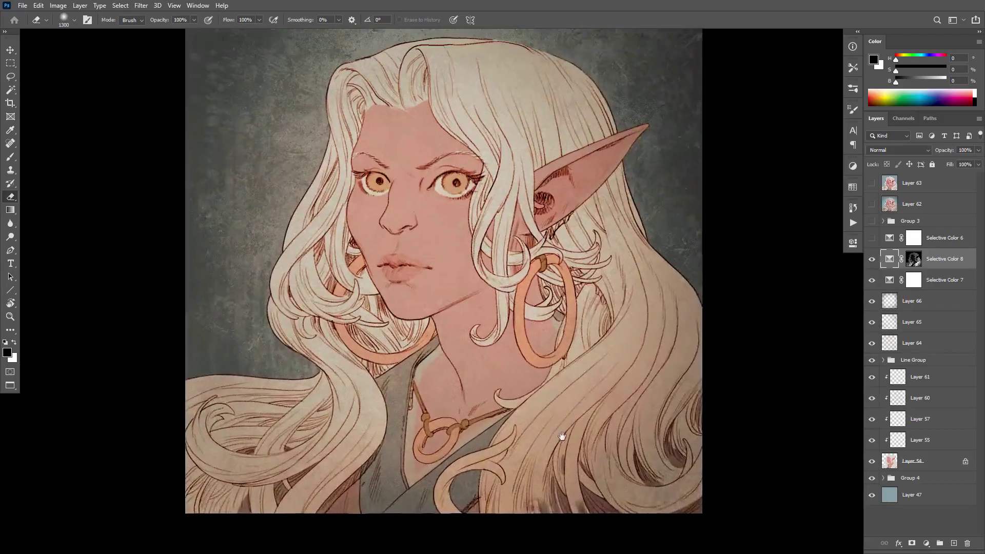
left_click_drag(562, 437, 559, 482)
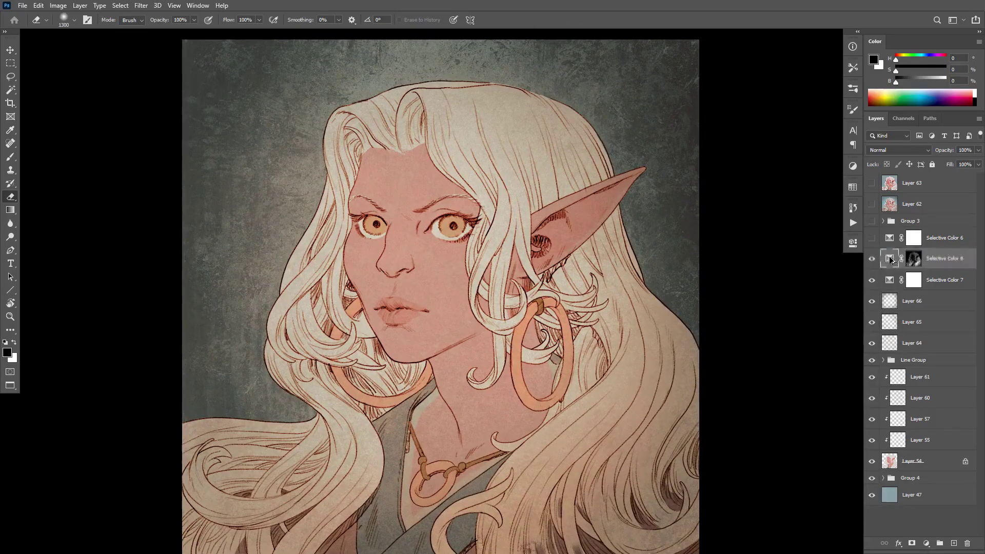
- Duplicate Selective Color 8 and set the copy's Neutrals to Cyan -2, Magenta +60 and Yellow +48
key("ctrl+j")
key("x")
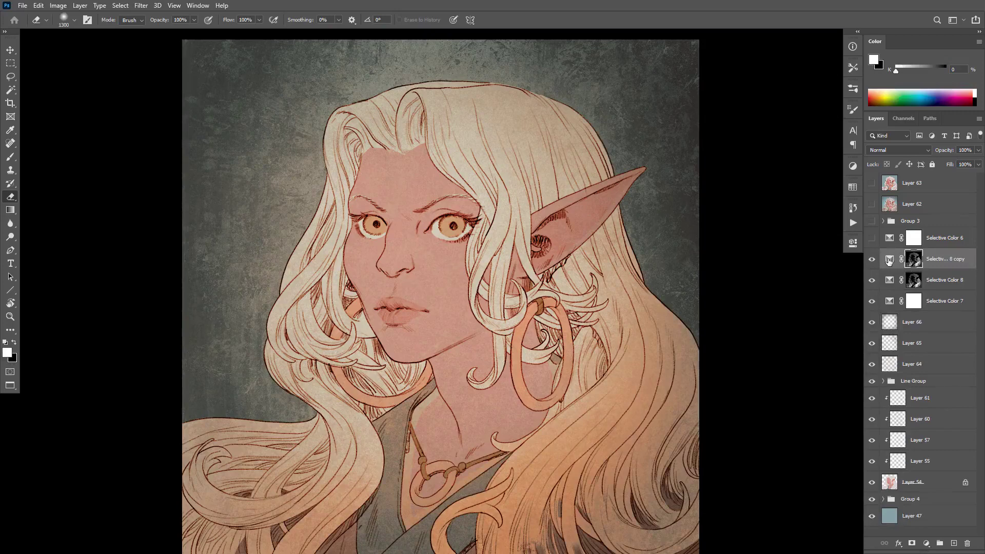
double_click(889, 261)
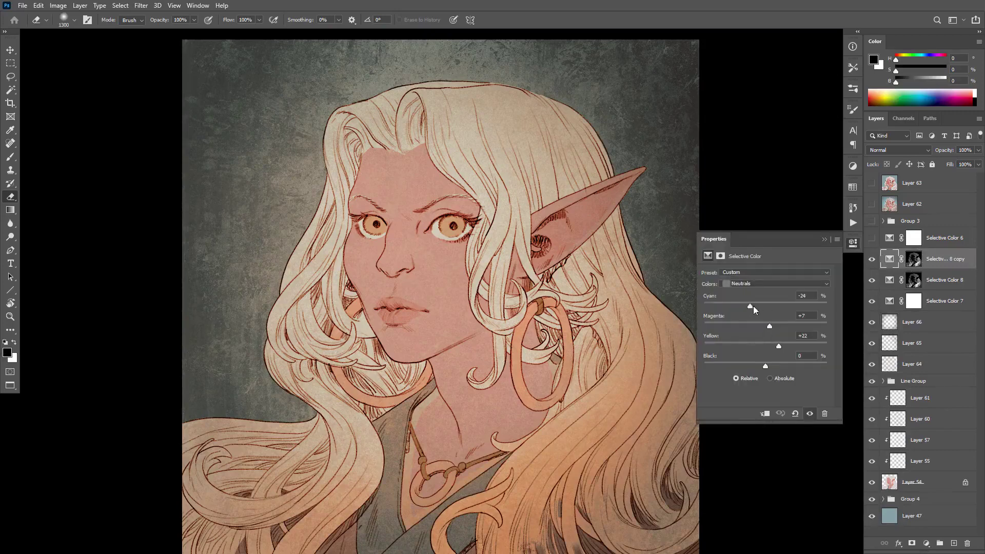
left_click_drag(752, 306, 779, 307)
left_click(764, 306)
left_click(787, 326)
left_click(795, 346)
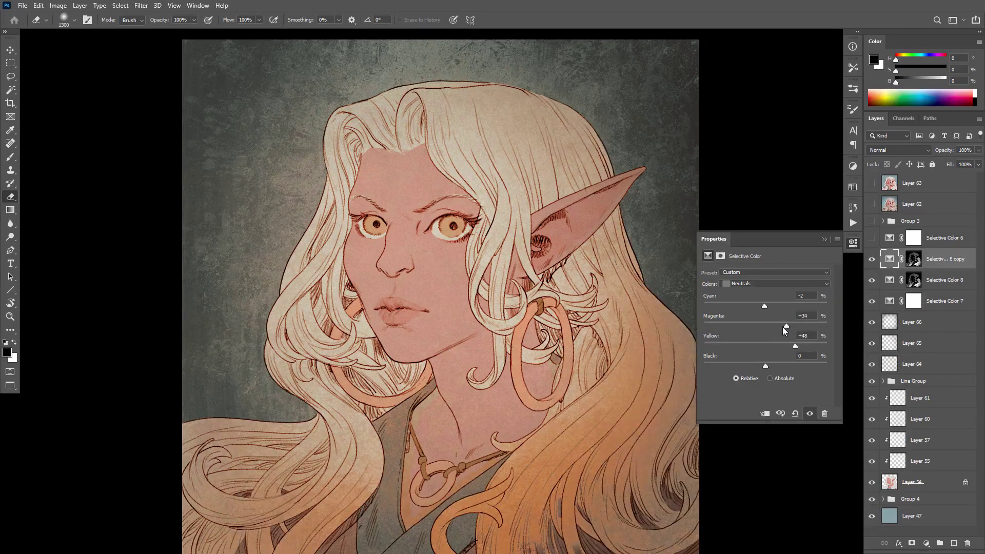
left_click(803, 324)
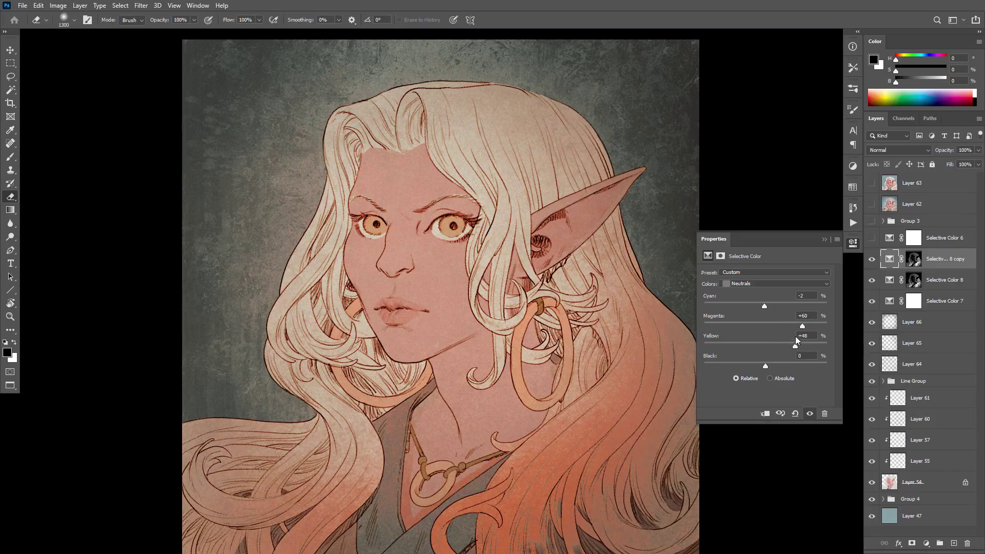
- Fine-tune Yellow and Cyan in the Neutrals of the Selective Color 8 copy, keeping Cyan slightly negative
mouse_move(799, 349)
left_mouse_down()
mouse_move(809, 348)
mouse_move(794, 349)
left_mouse_up()
left_click_drag(740, 310, 778, 308)
left_click(761, 307)
left_click(618, 368)
- Compare the portrait with and without the Selective Color 8 copy and reduce the copy's opacity to 42%
left_click(640, 381, "ctrl+alt")
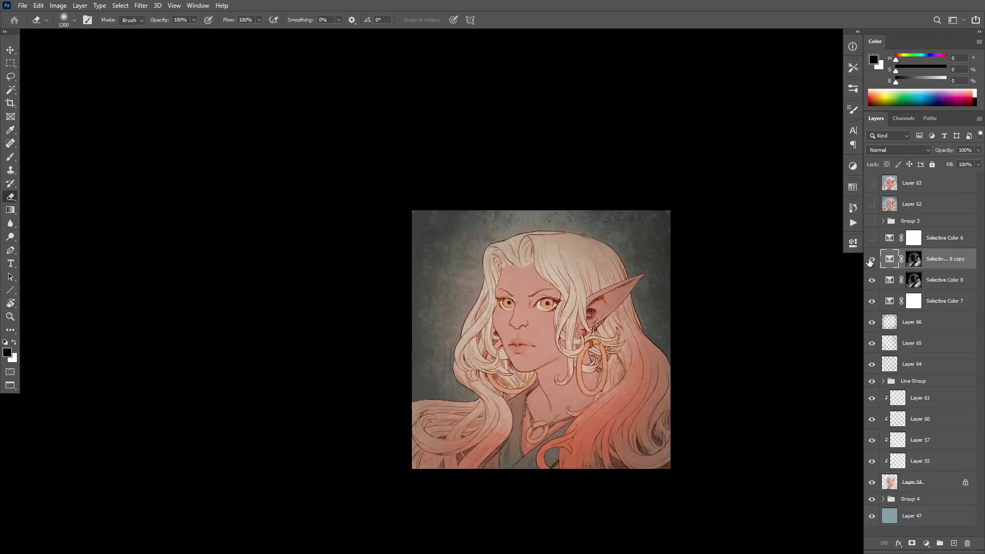
left_click(871, 261)
left_click(871, 260)
left_click_drag(945, 154, 926, 154)
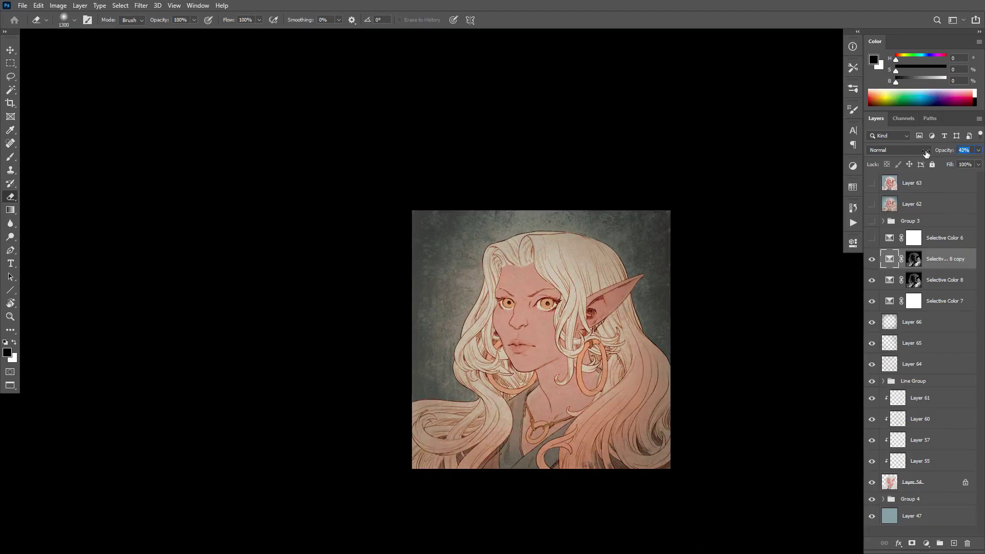
key("Return")
- Review the grading at different sizes, hide the Selective Color 8 copy, and make Selective Color 6 the active layer
left_click(627, 393, "ctrl+alt")
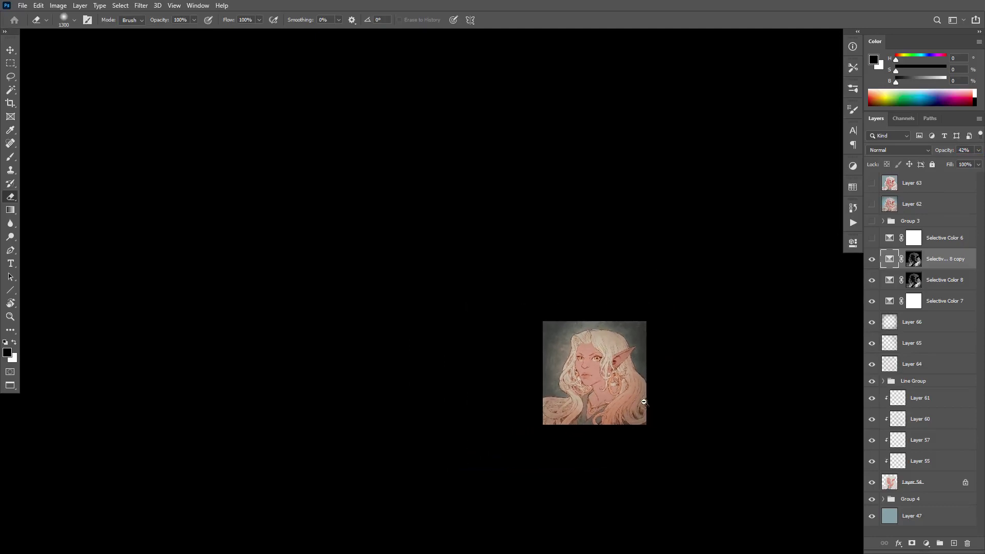
left_click(631, 396, "ctrl")
key("ctrl+comma")
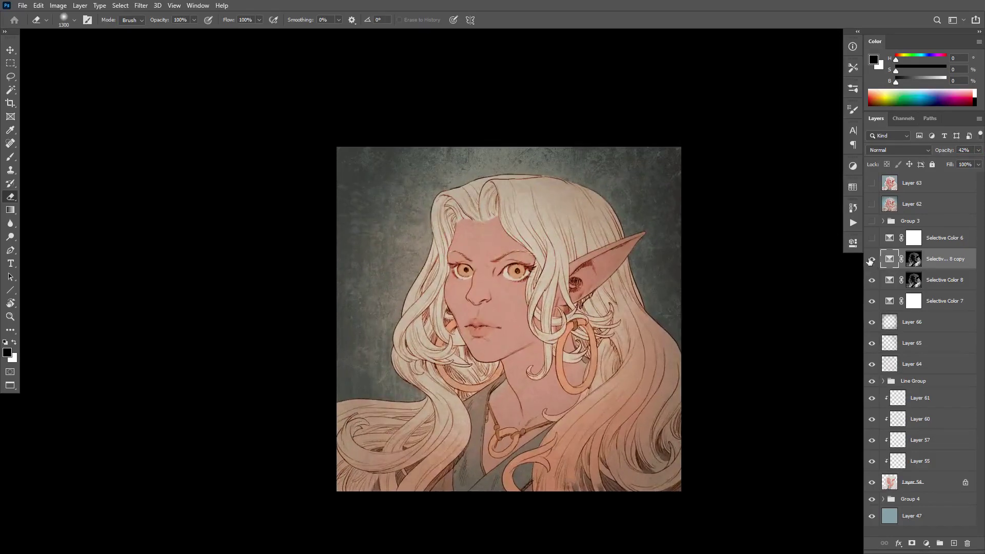
left_click_drag(613, 434, 623, 427)
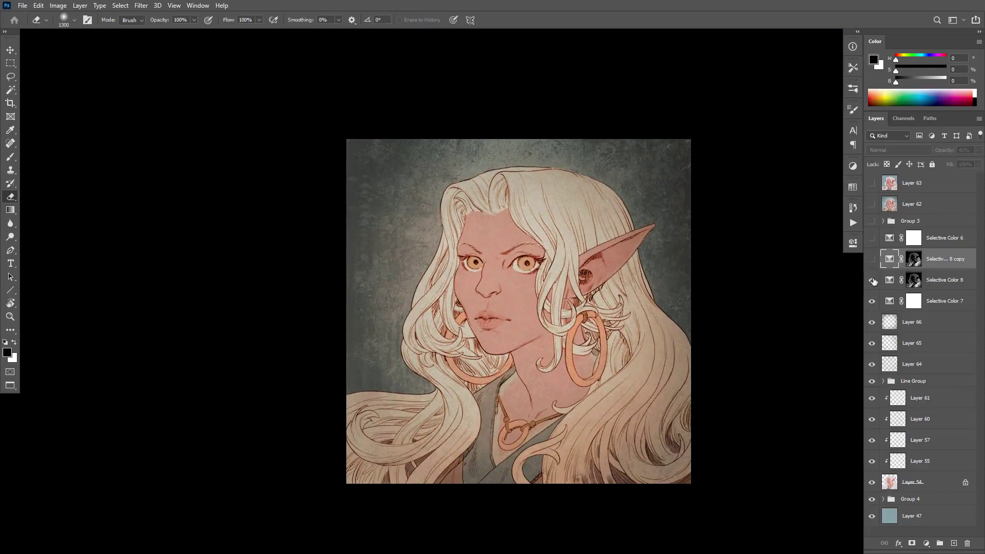
left_click(872, 280)
left_click(933, 246)
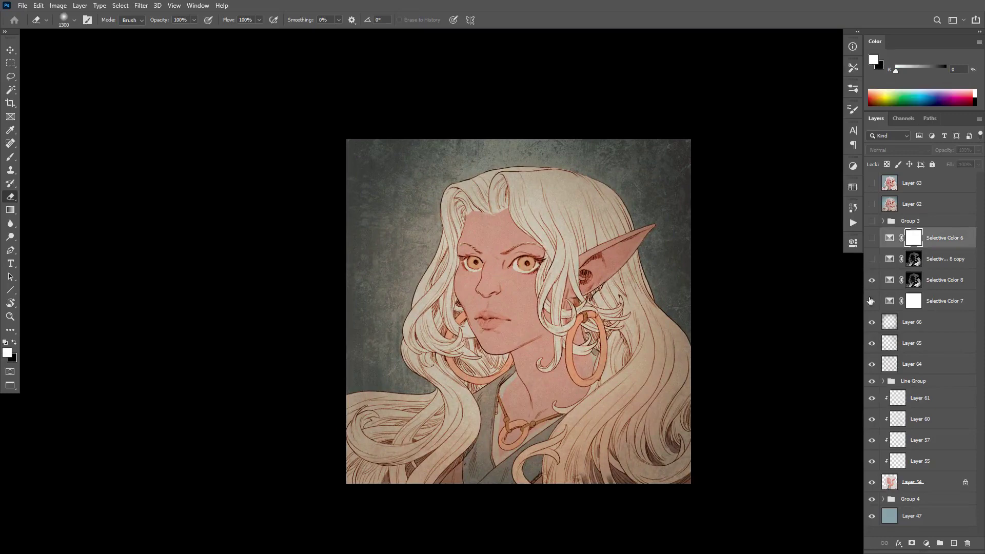
- Compare the current grading against Layer 63, Layer 62 and Selective Color 6 by briefly showing each one
left_click(871, 184)
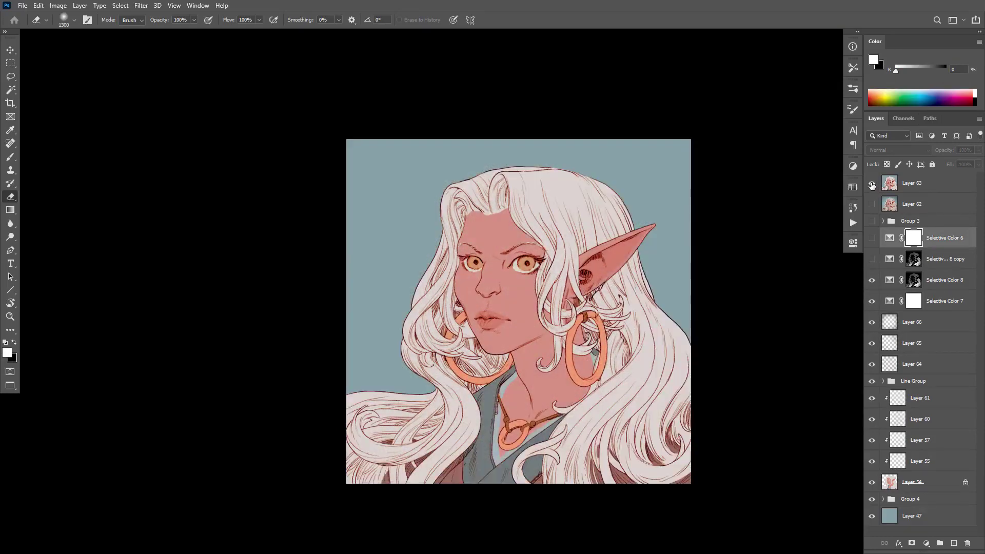
left_click(871, 184)
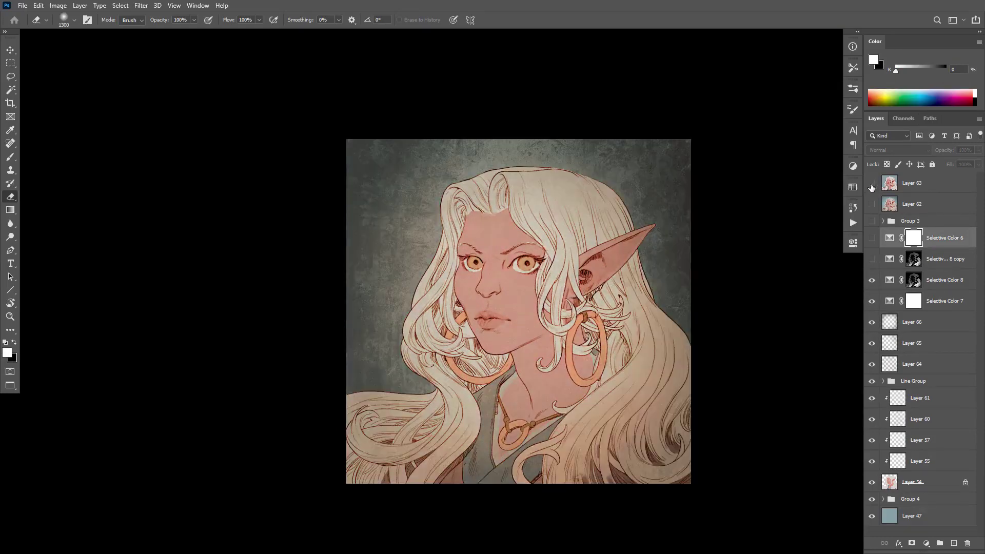
left_click(871, 186)
left_click(871, 203)
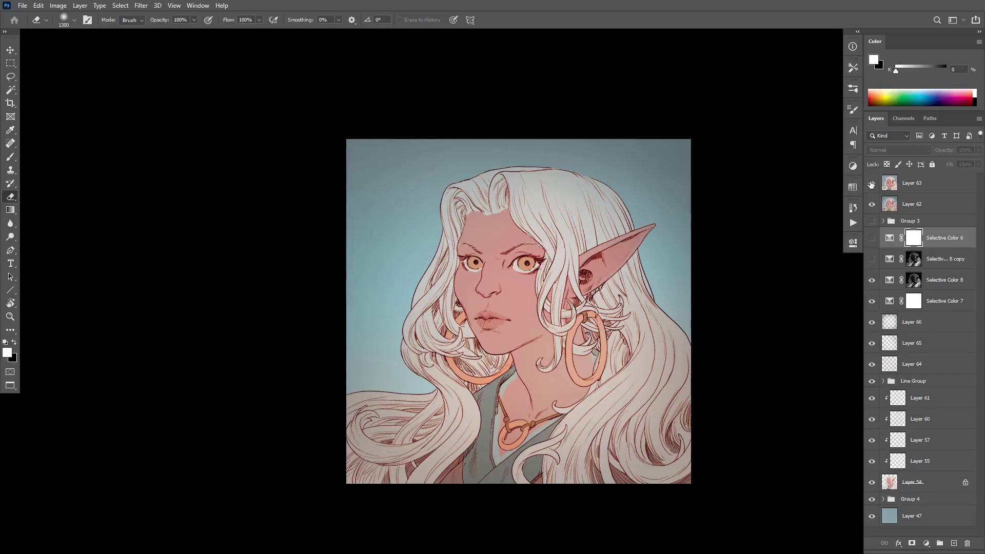
left_click(871, 204)
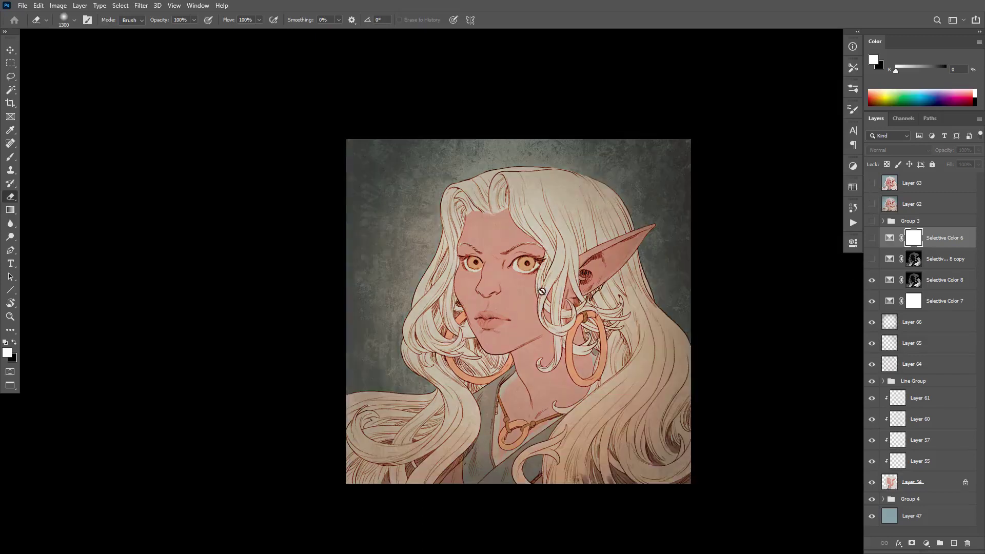
left_click(872, 239)
left_click(872, 238)
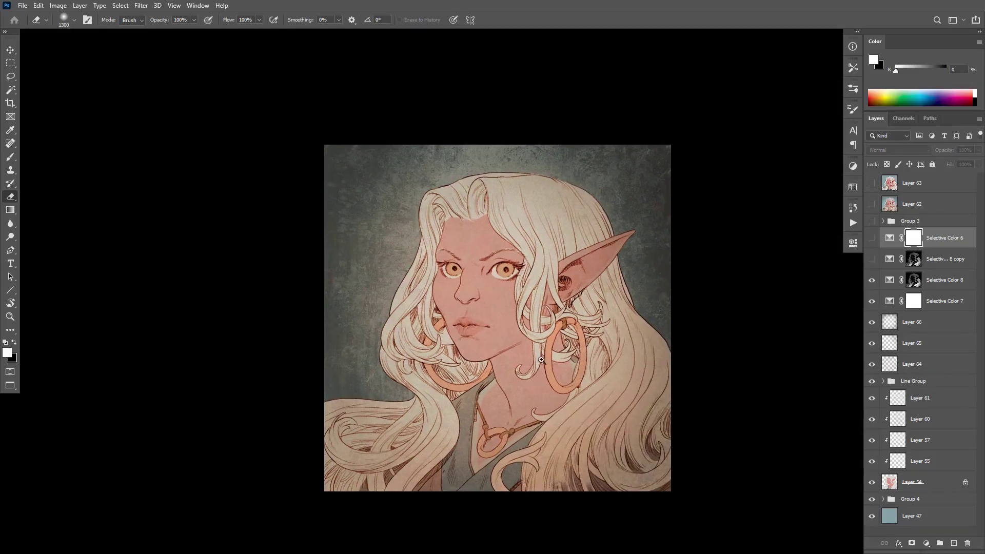
- Show Group 3 to add the signature over the graded portrait
scroll(542, 360, "up", 2)
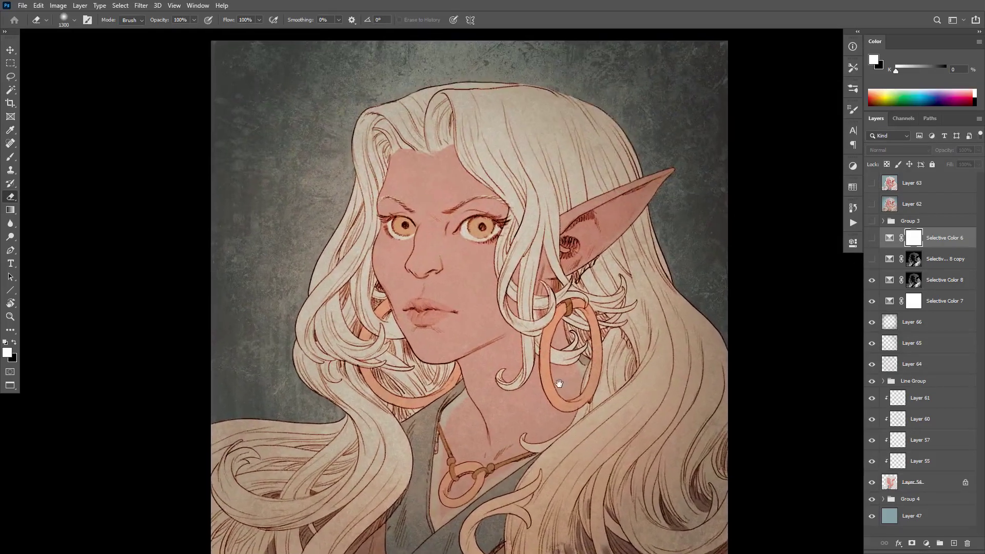
scroll(564, 377, "down", 2)
scroll(574, 381, "up", 3)
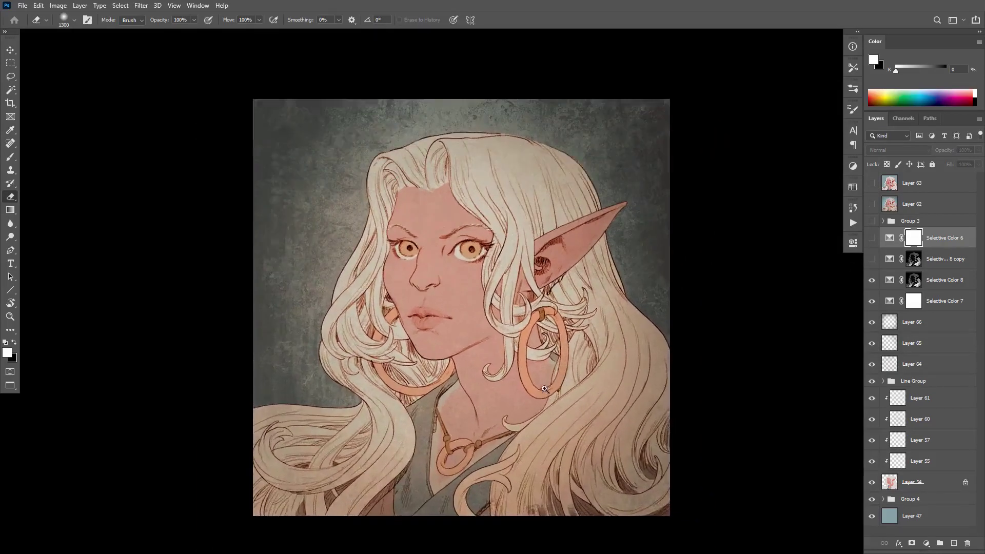
left_click_drag(552, 382, 552, 368)
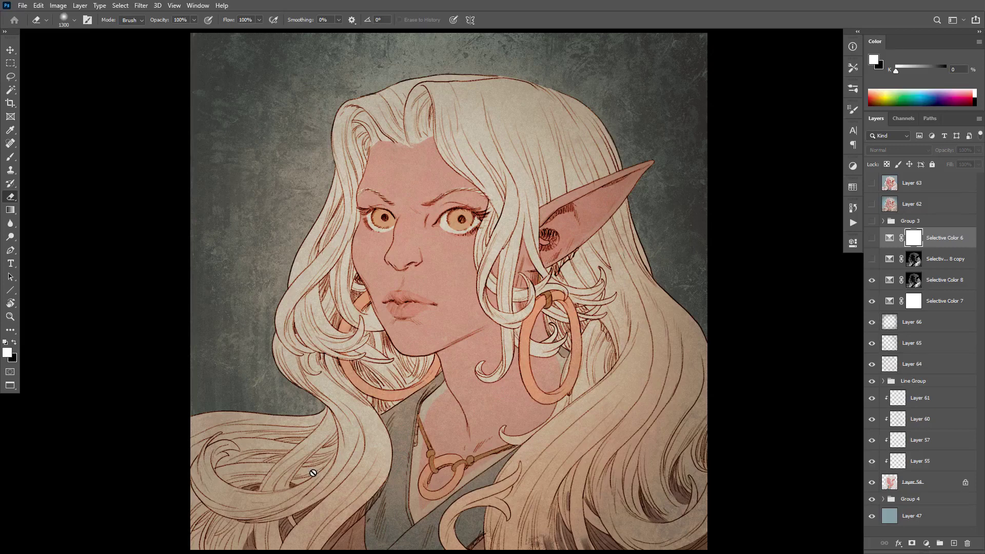
left_click(872, 221)
scroll(243, 393, "up", 2)
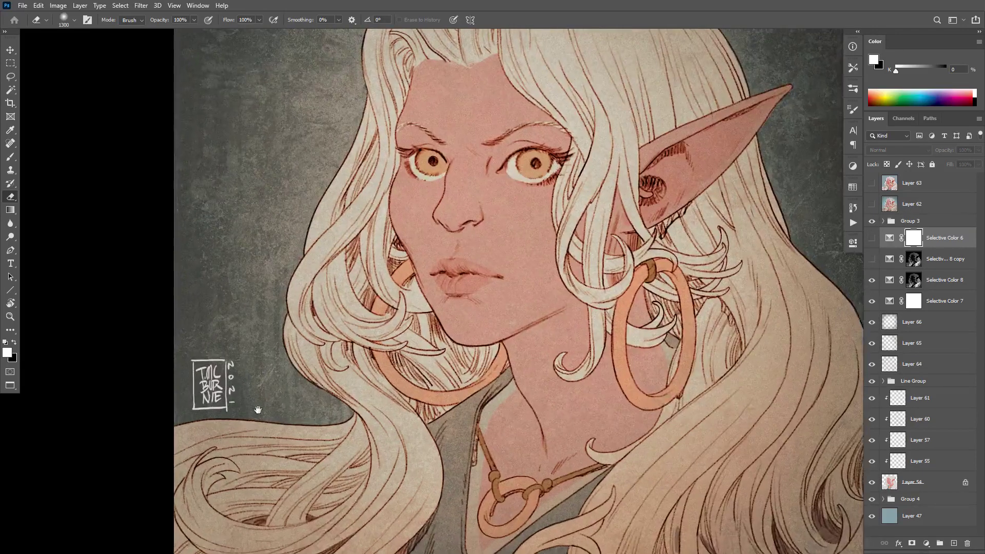
- Inspect the face and lips up close with and without Group 3, and review the portrait as a whole
scroll(257, 409, "up", 1)
scroll(495, 341, "up", 2)
left_click_drag(495, 341, 491, 392)
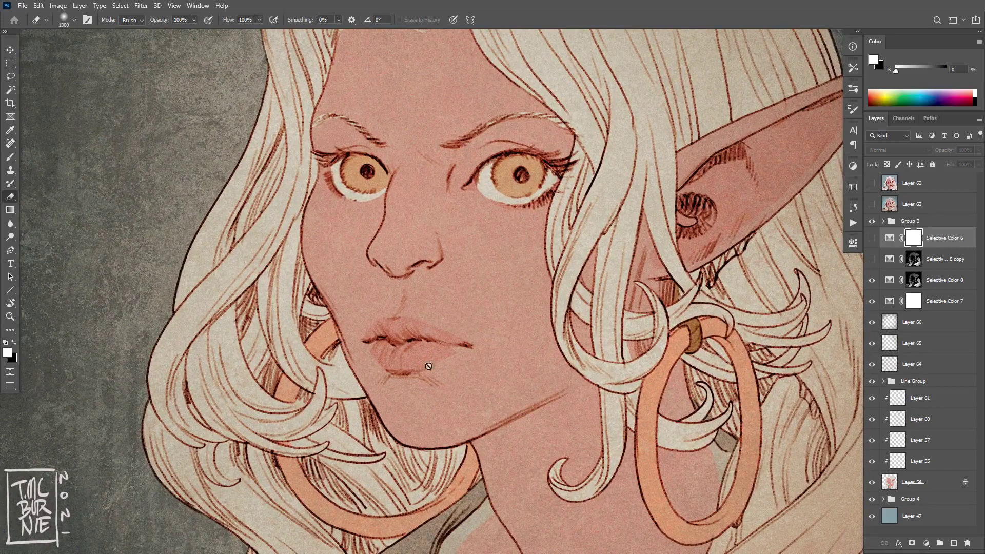
left_click_drag(506, 380, 679, 300)
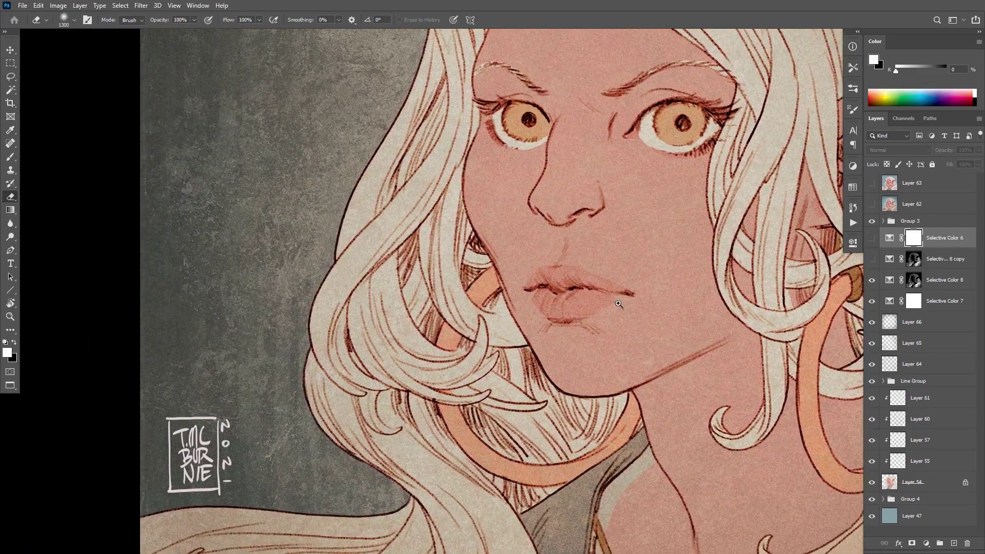
scroll(568, 337, "up", 6)
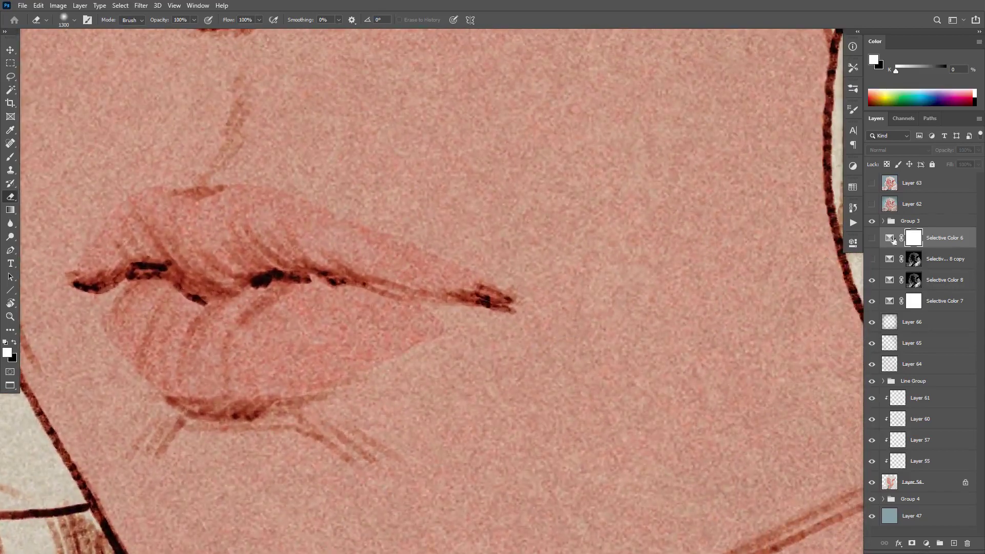
left_click(872, 222)
left_click(872, 221)
key("ctrl+0")
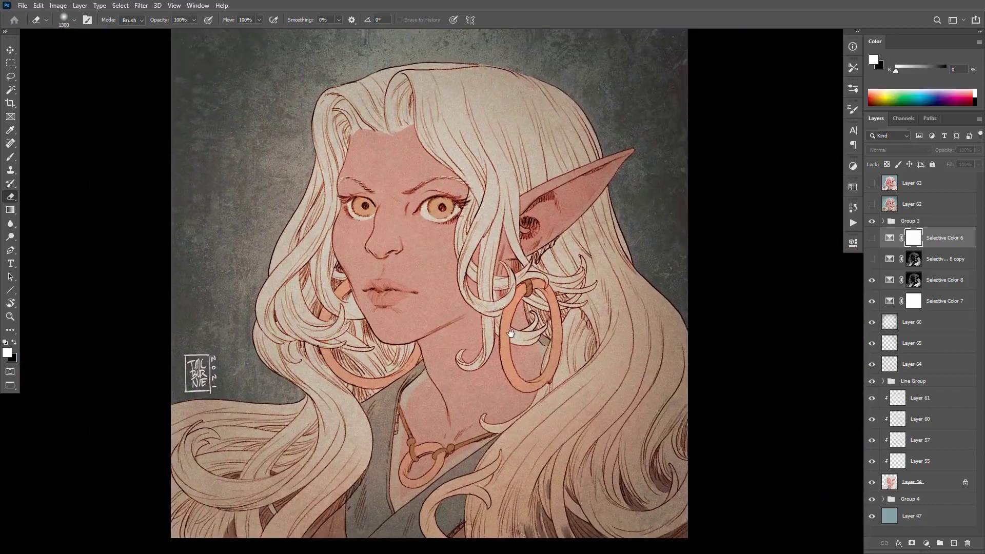
left_click_drag(511, 333, 502, 359)
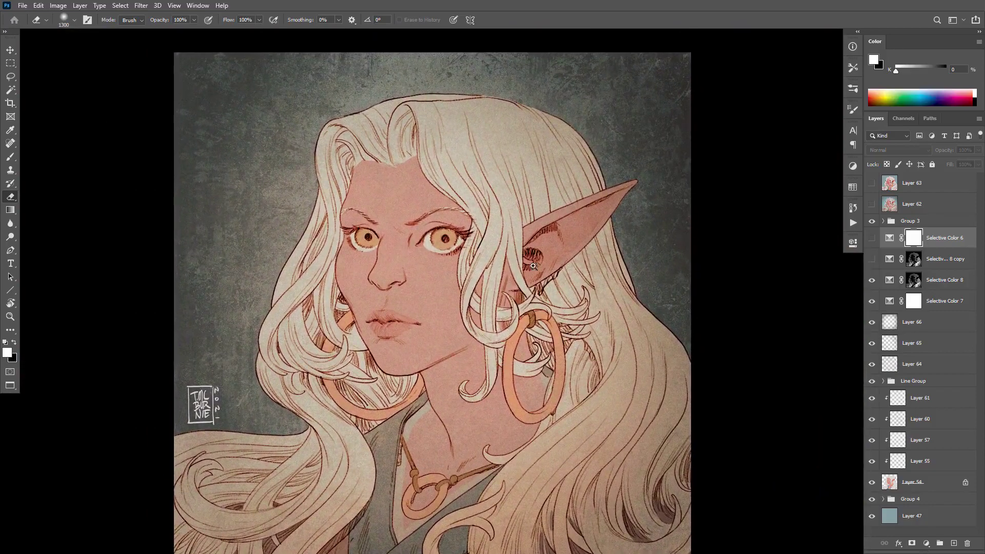
left_click(497, 270)
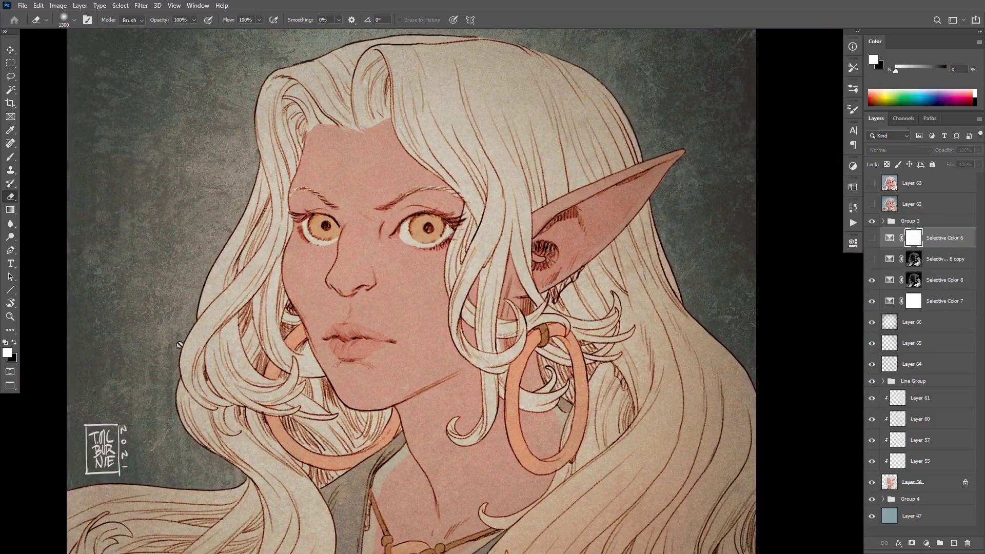
- Hide Group 3 and check the graded portrait's face, hair and earrings without the signature
scroll(500, 410, "down", 2)
scroll(532, 277, "down", 2)
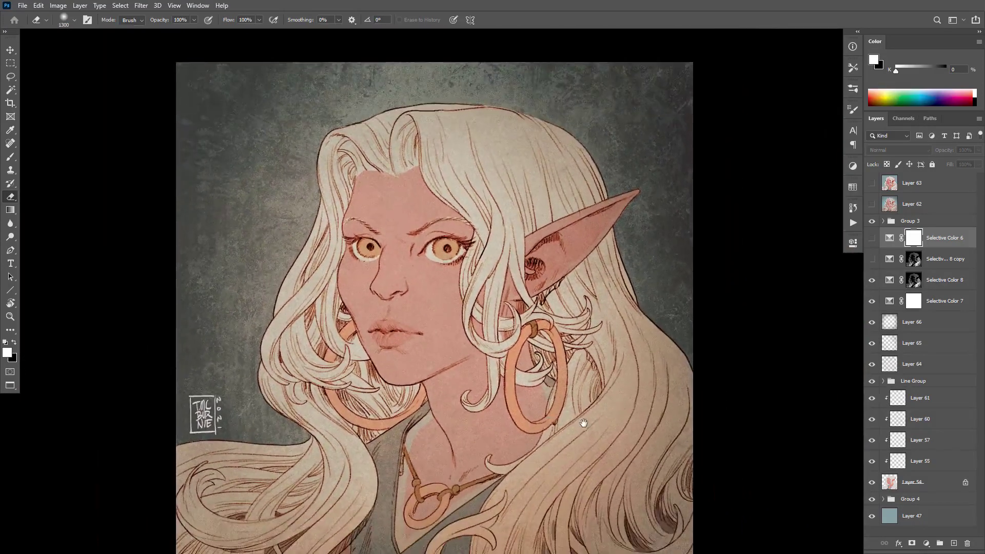
scroll(589, 400, "down", 1)
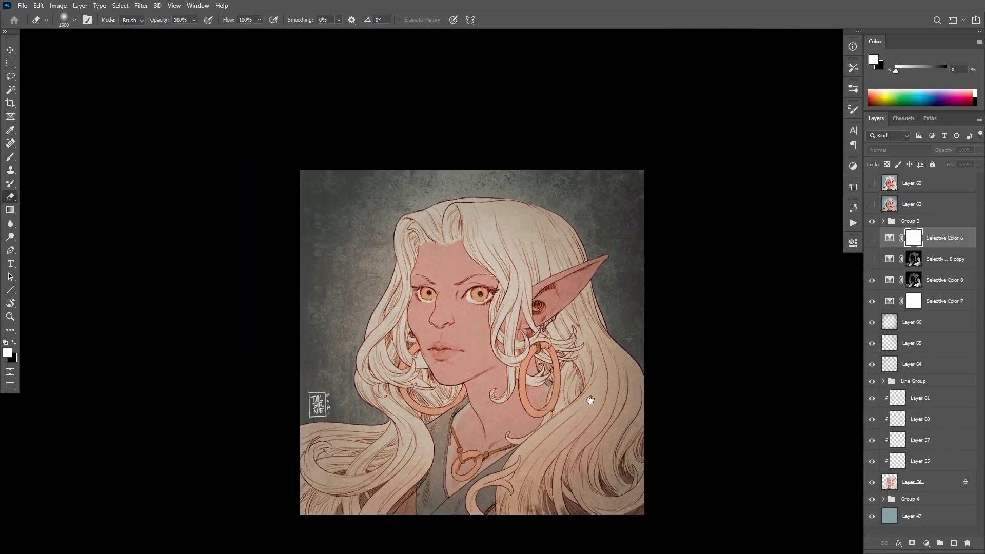
scroll(552, 388, "up", 1)
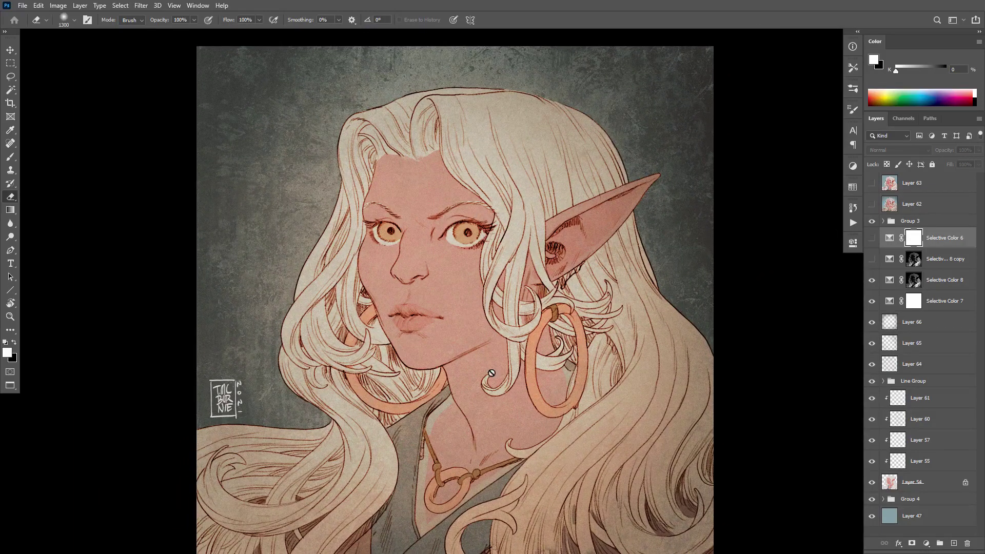
left_click(871, 222)
left_click(460, 336)
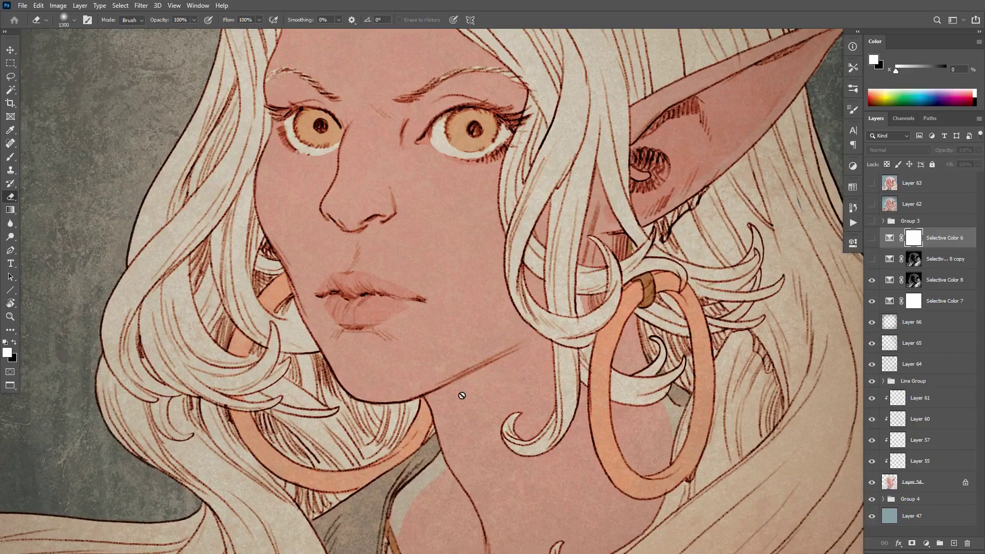
left_click(475, 378)
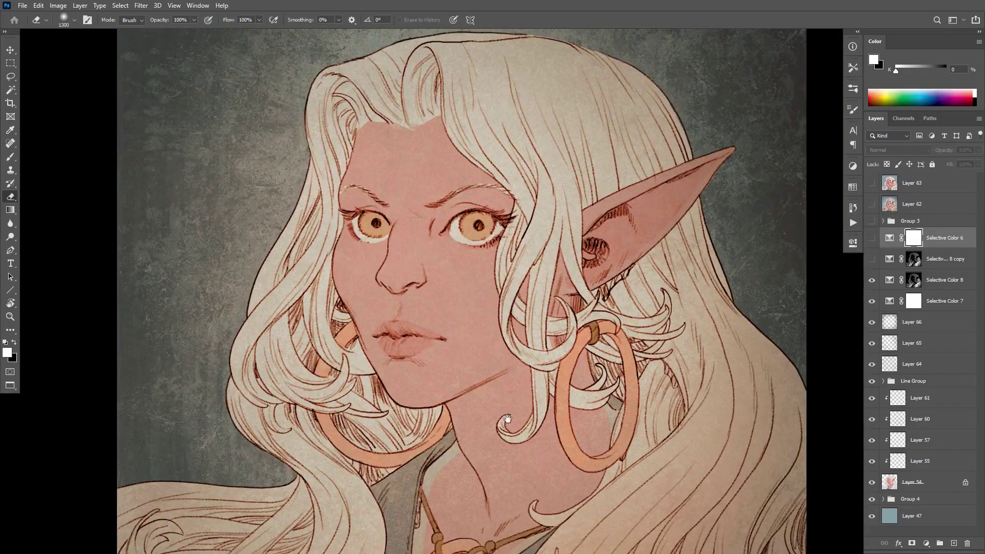
left_click_drag(495, 440, 492, 415)
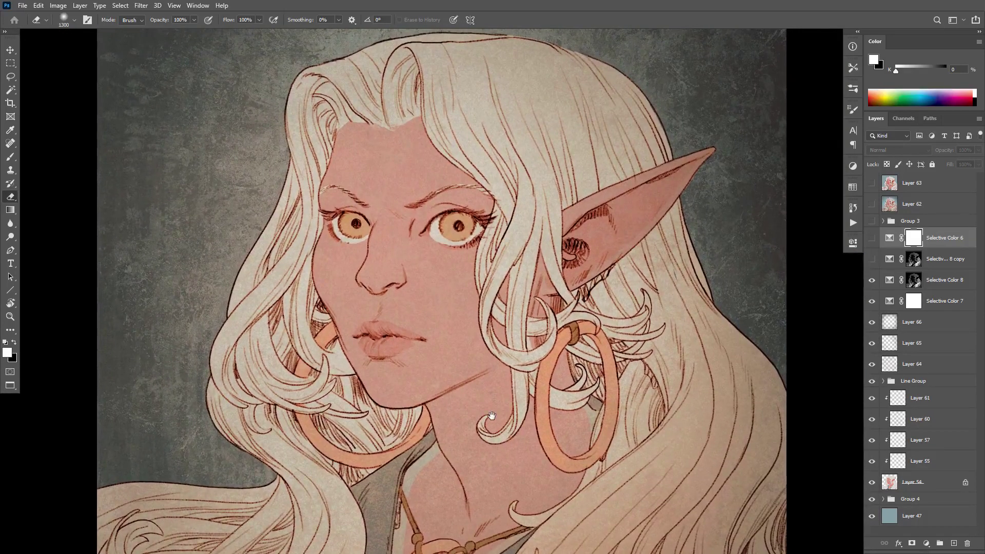